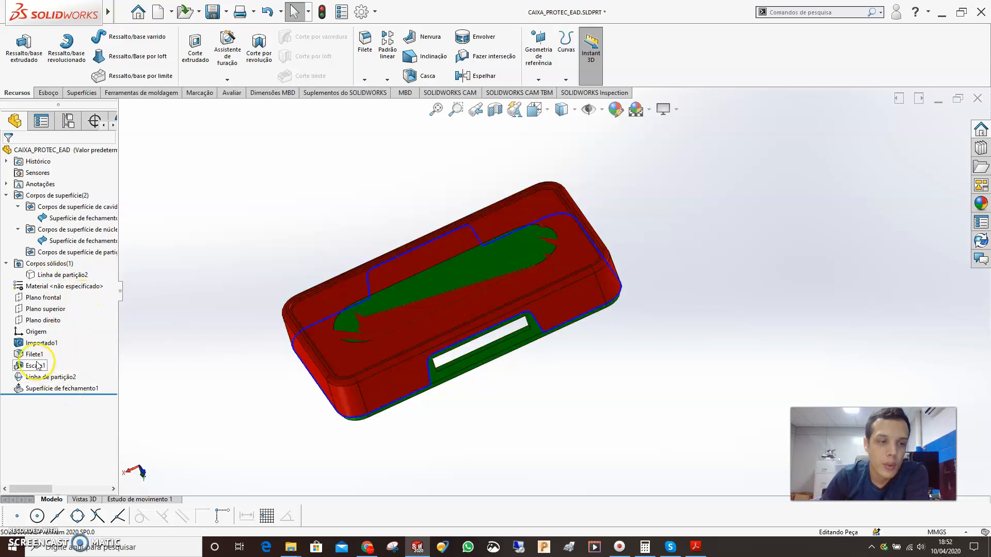
# Set up a parting surface from the existing parting line, perpendicular to the pull direction, with a distance of 50 mm.
pyautogui.moveTo(566, 327); pyautogui.dragTo(562, 471, button='middle')
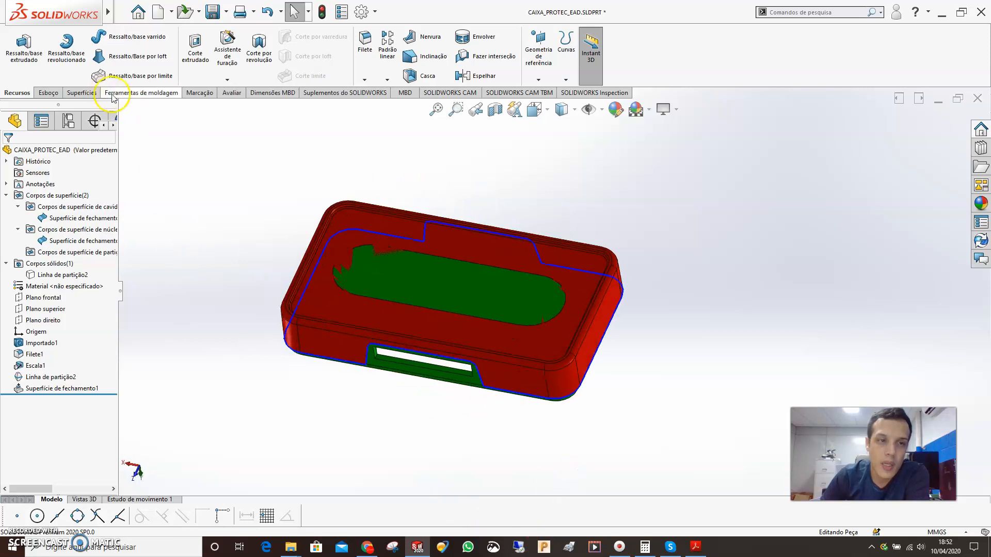
pyautogui.click(129, 92)
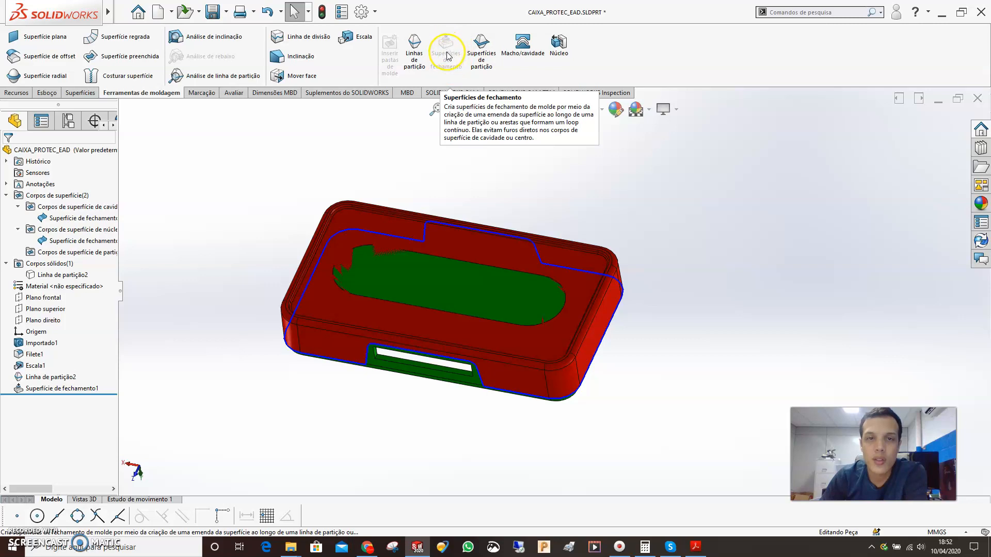
pyautogui.click(483, 62)
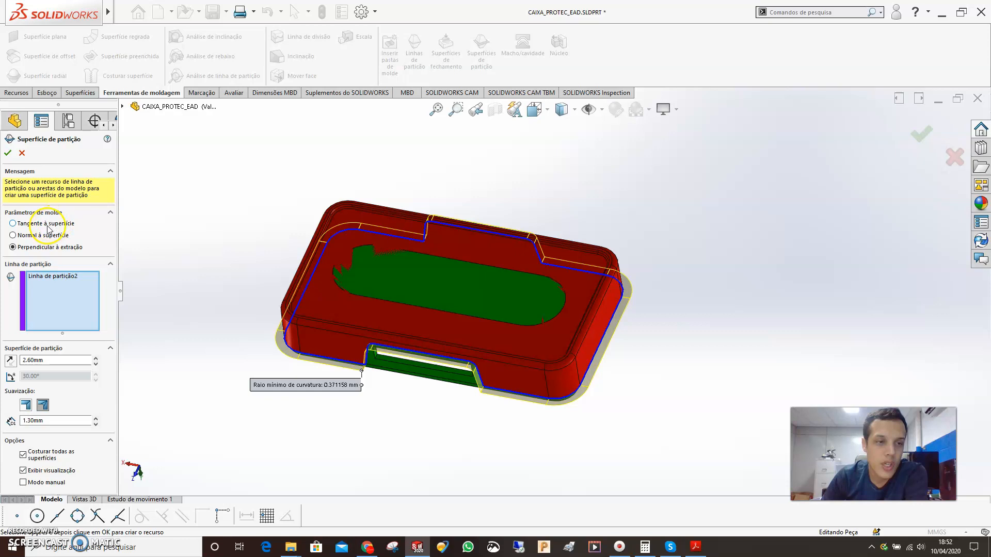
pyautogui.scroll(-3, 362, 386)
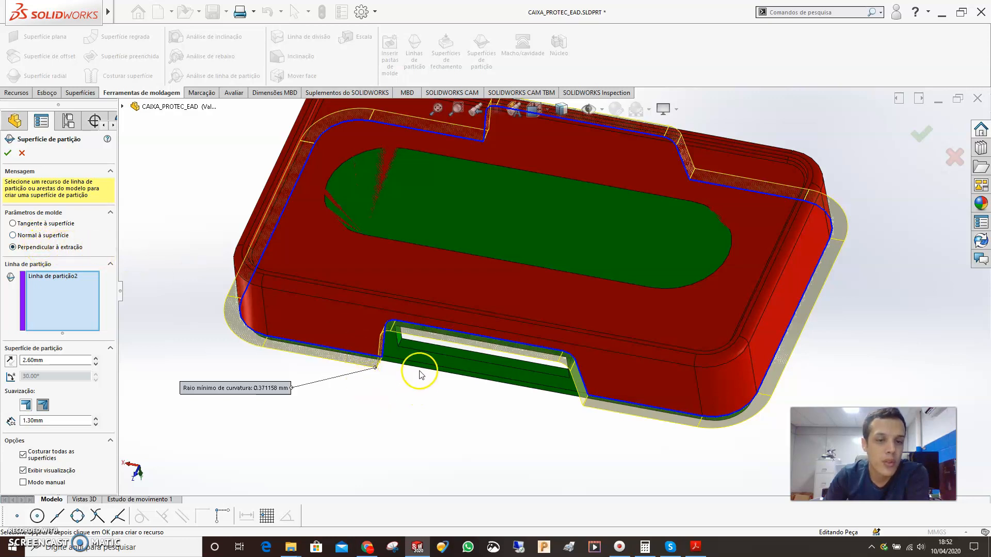
pyautogui.click(76, 360)
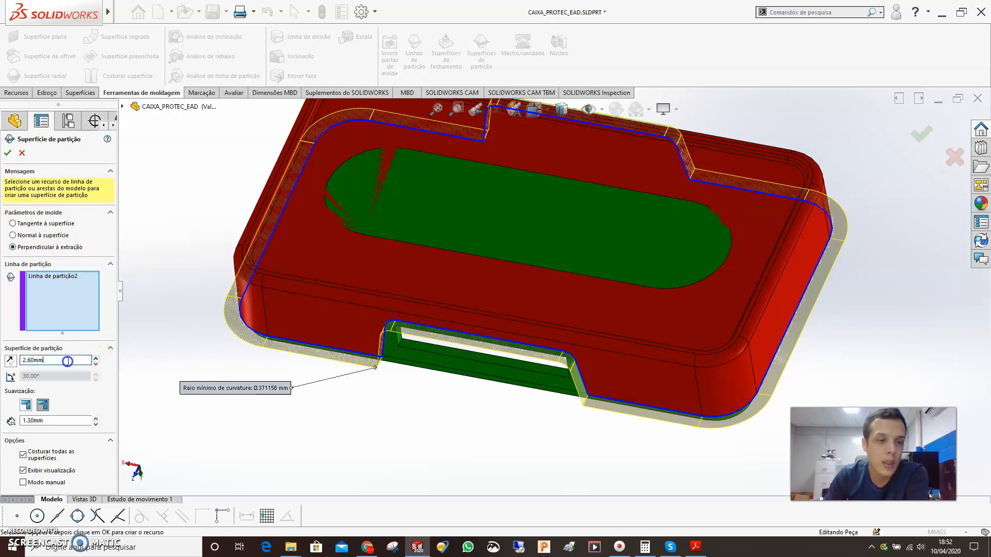
pyautogui.press('Return')
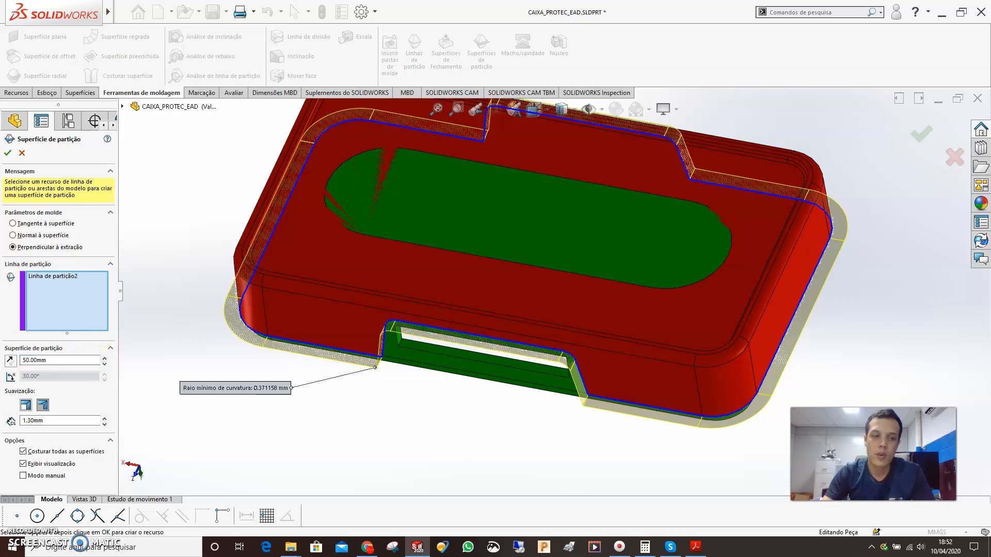
pyautogui.press('f')
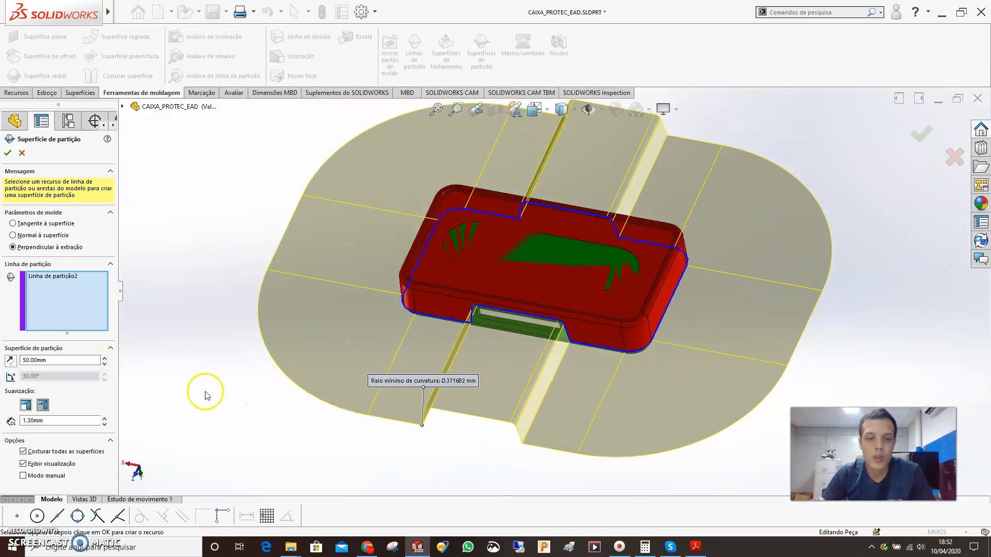
# Enable manual mode (Modo manual) for the parting surface.
pyautogui.click(44, 475)
pyautogui.moveTo(111, 422); pyautogui.dragTo(110, 471)
pyautogui.click(44, 472)
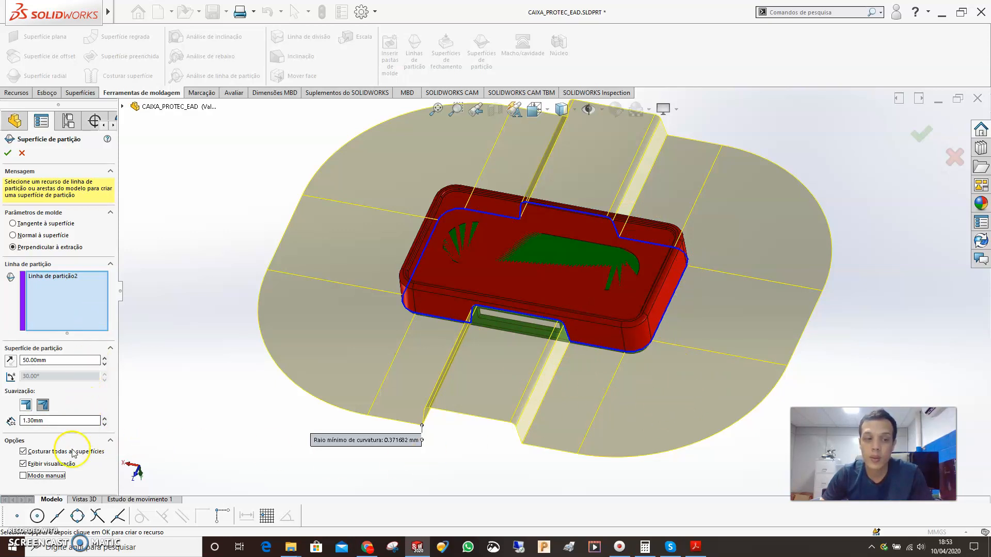
pyautogui.click(38, 476)
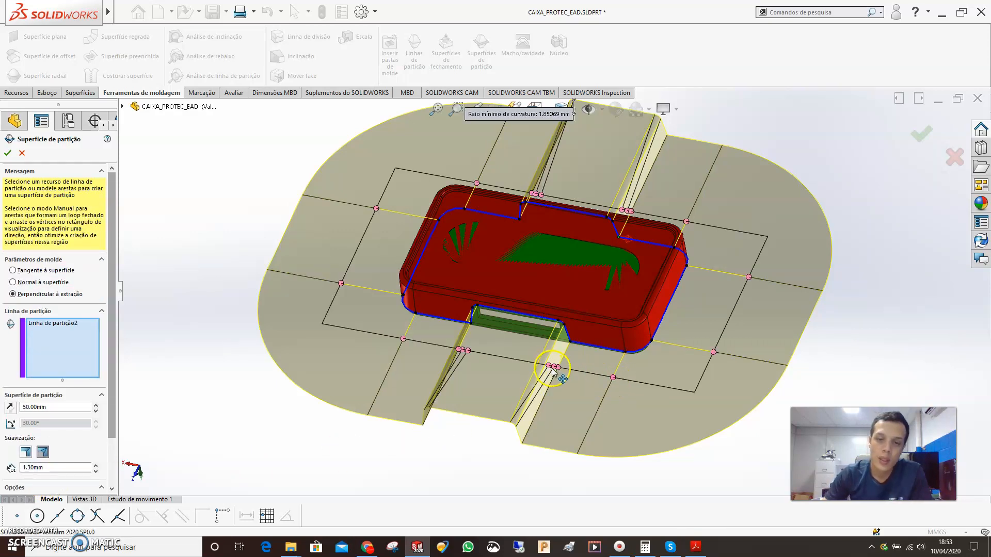
# Try moving the outermost manual-mode handle beside the notch's sloped edge to reshape the adjoining parting surface.
pyautogui.scroll(-3, 578, 371)
pyautogui.moveTo(539, 350); pyautogui.dragTo(542, 354)
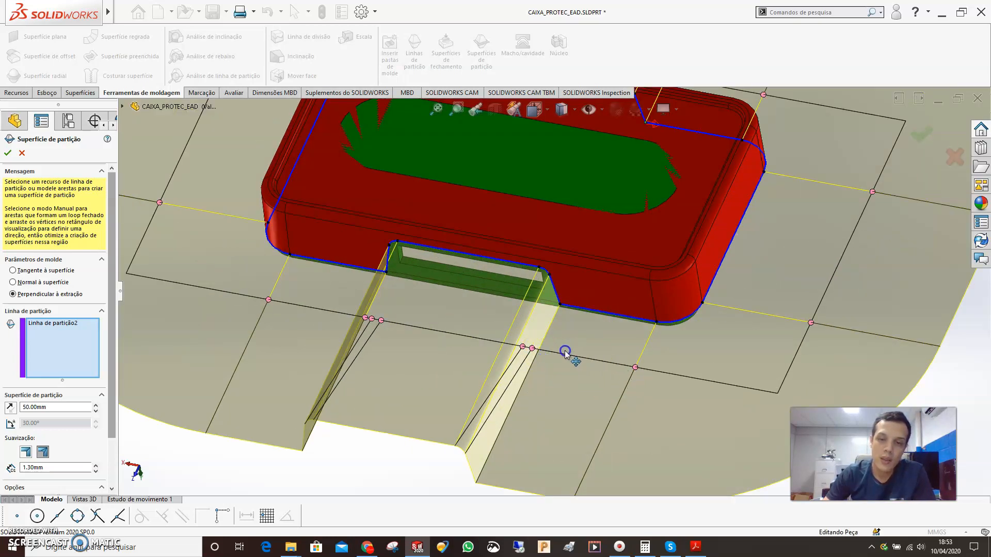
pyautogui.scroll(-2, 565, 353)
pyautogui.moveTo(571, 361); pyautogui.dragTo(569, 388, button='middle')
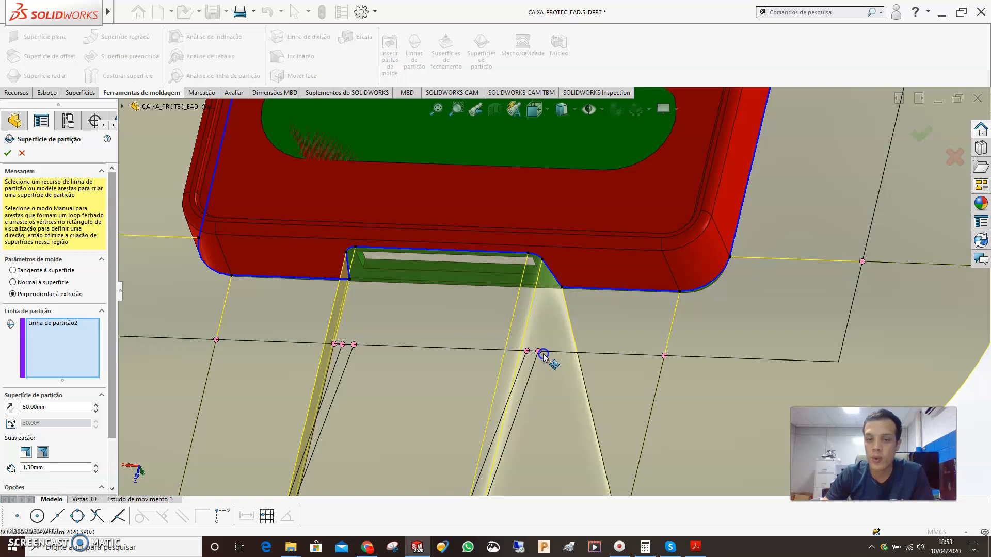
pyautogui.moveTo(542, 353); pyautogui.dragTo(546, 353)
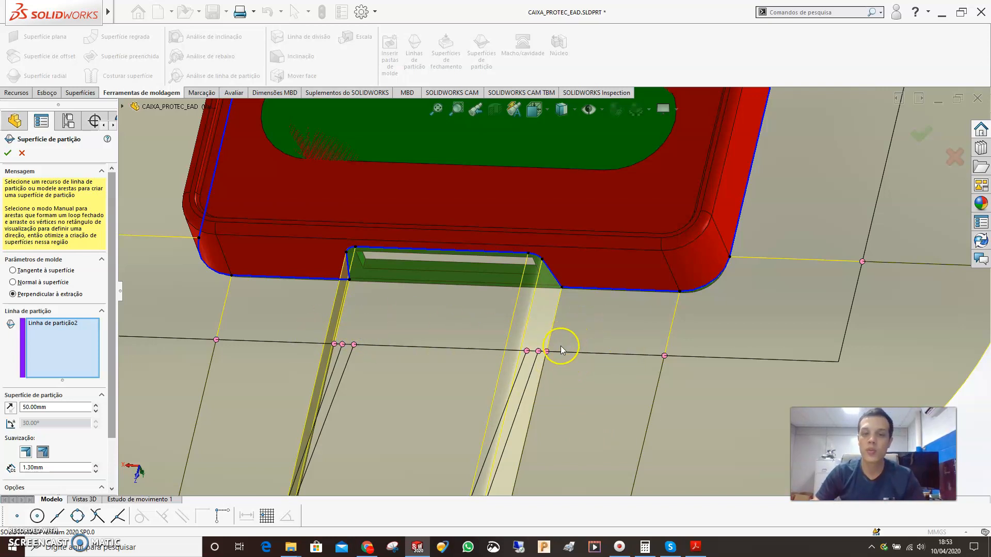
pyautogui.moveTo(548, 353)
pyautogui.mouseDown()
pyautogui.moveTo(580, 353)
pyautogui.moveTo(551, 363)
pyautogui.moveTo(514, 349)
pyautogui.moveTo(555, 353)
pyautogui.moveTo(544, 356)
pyautogui.mouseUp()
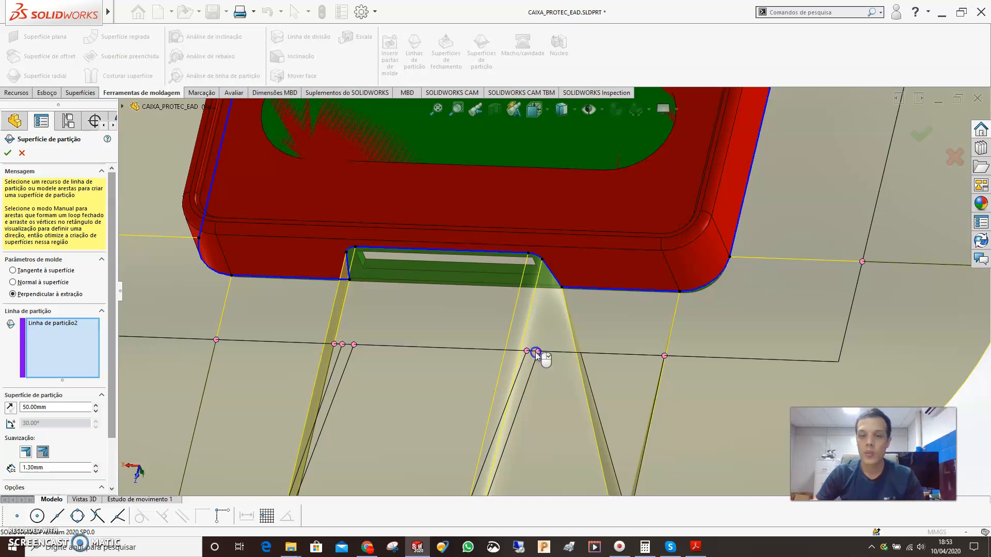
# Realign the outermost handle with the notch's sloped edge so the surface extends straight outward.
pyautogui.scroll(-3, 550, 354)
pyautogui.moveTo(542, 345)
pyautogui.mouseDown()
pyautogui.moveTo(559, 344)
pyautogui.moveTo(549, 346)
pyautogui.moveTo(547, 332)
pyautogui.mouseUp()
pyautogui.scroll(-2, 539, 344)
pyautogui.scroll(2, 581, 237)
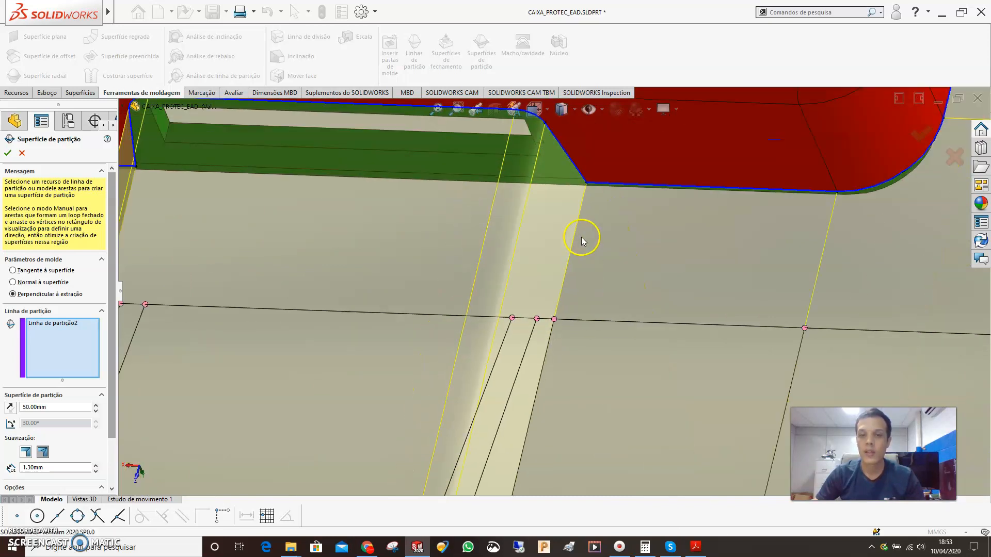
pyautogui.scroll(2, 575, 218)
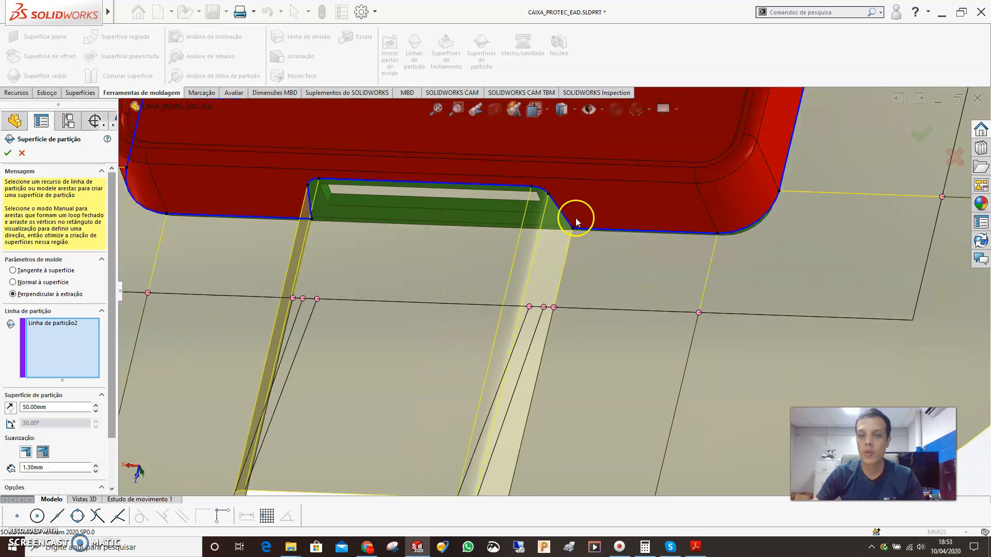
pyautogui.scroll(6, 573, 282)
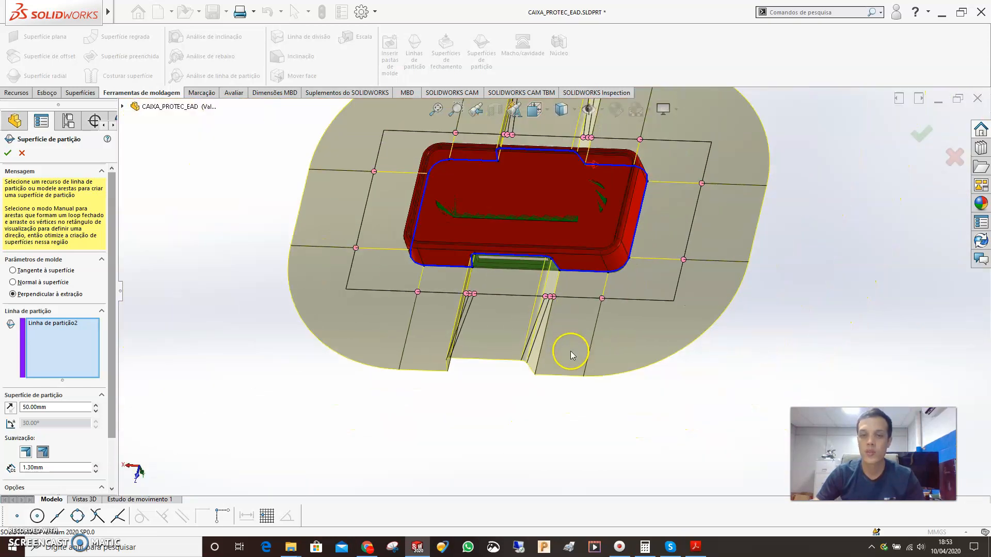
# Try moving the innermost of the three handles at the sloped notch edge outward past its neighbours.
pyautogui.scroll(-5, 547, 309)
pyautogui.moveTo(547, 309); pyautogui.dragTo(571, 290)
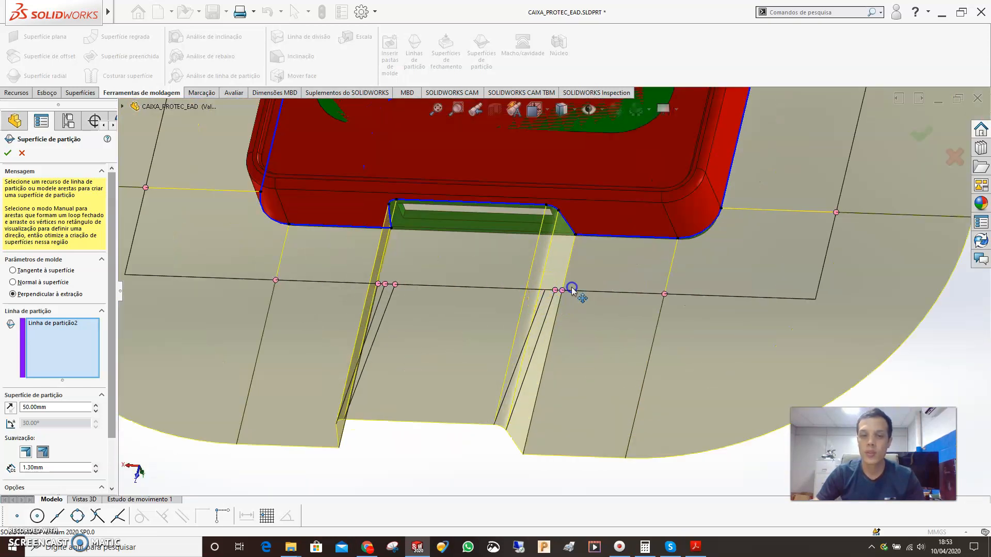
pyautogui.click(592, 292)
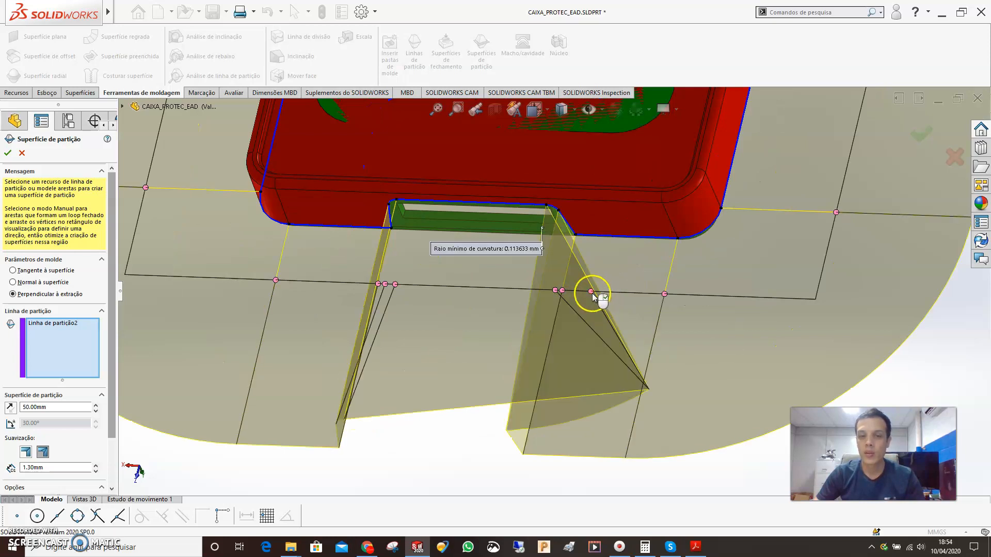
# Return the displaced handle to the inner side of its neighbours and create the parting surface.
pyautogui.moveTo(592, 292); pyautogui.dragTo(546, 290)
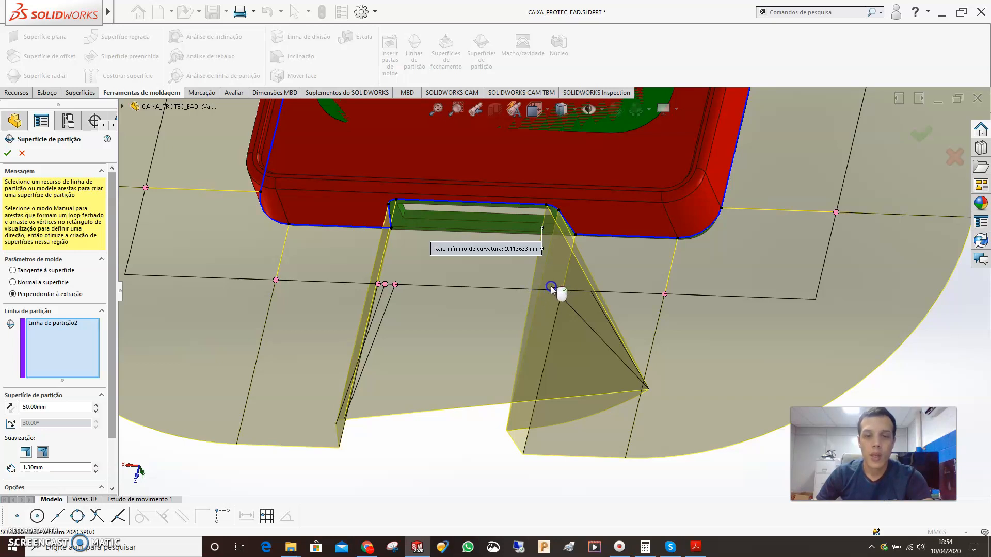
pyautogui.scroll(-4, 551, 289)
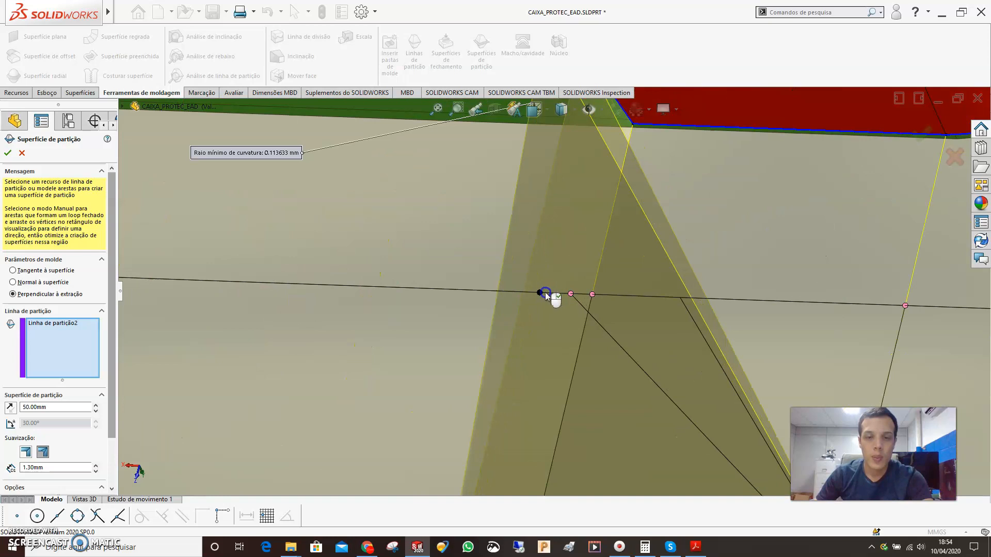
pyautogui.scroll(5, 544, 295)
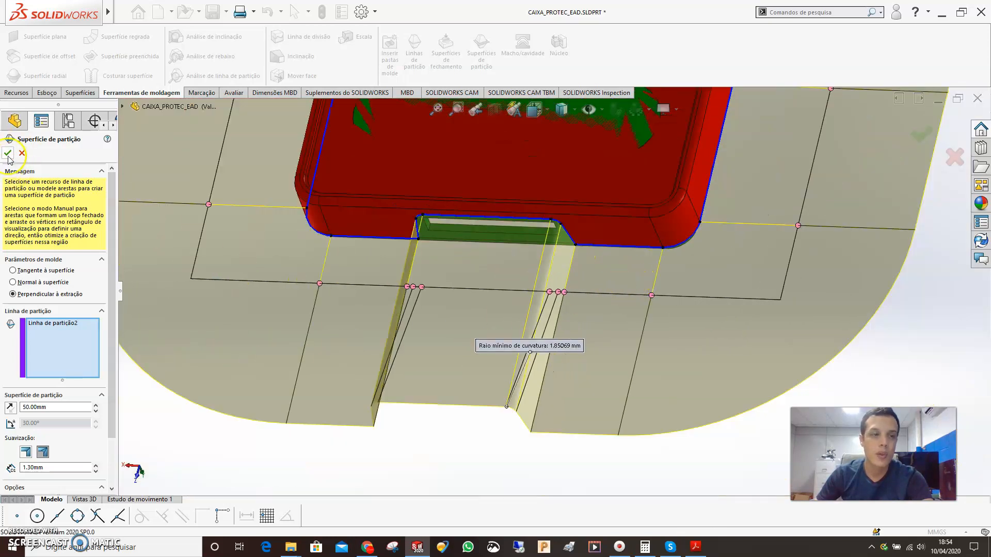
pyautogui.click(8, 154)
# Examine the new parting surface around the box and its body in the parting surface bodies folder.
pyautogui.scroll(5, 594, 310)
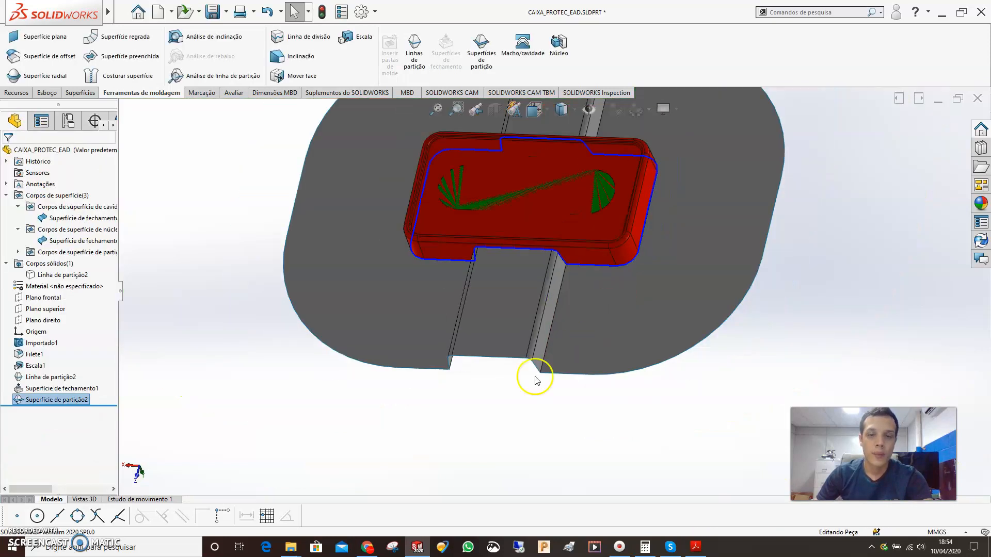
pyautogui.scroll(-3, 558, 267)
pyautogui.moveTo(558, 270); pyautogui.dragTo(584, 327, button='middle')
pyautogui.scroll(4, 643, 296)
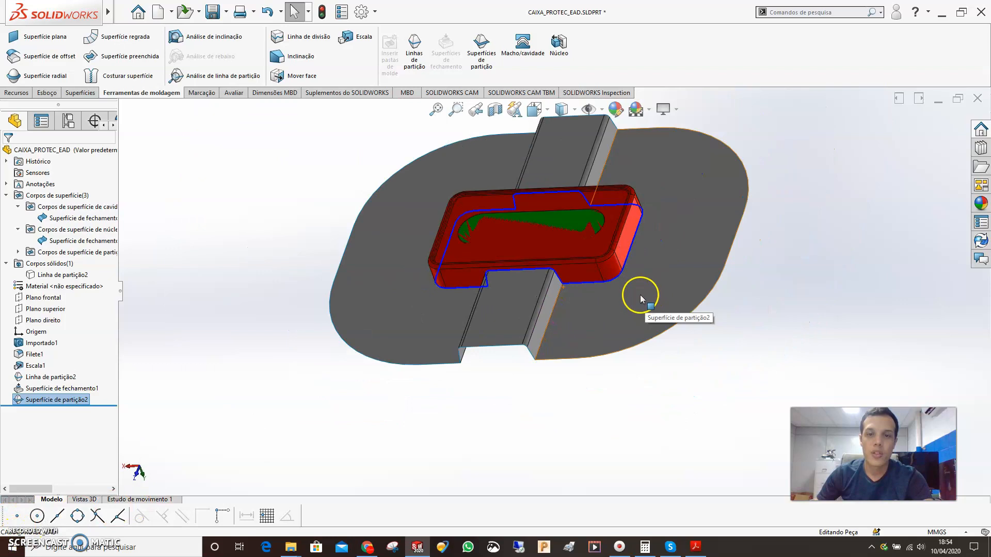
pyautogui.moveTo(656, 213); pyautogui.dragTo(655, 239, button='middle')
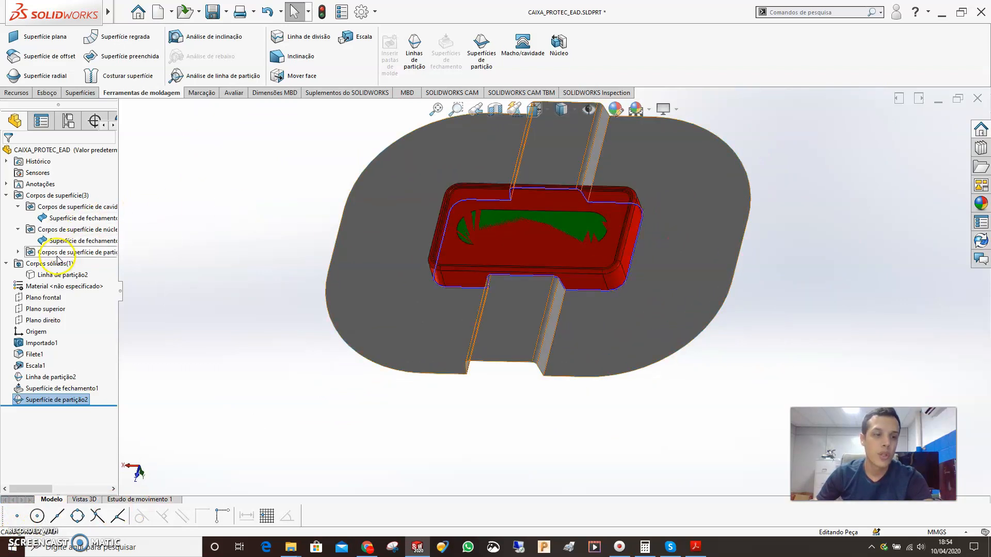
pyautogui.click(54, 252)
pyautogui.click(18, 251)
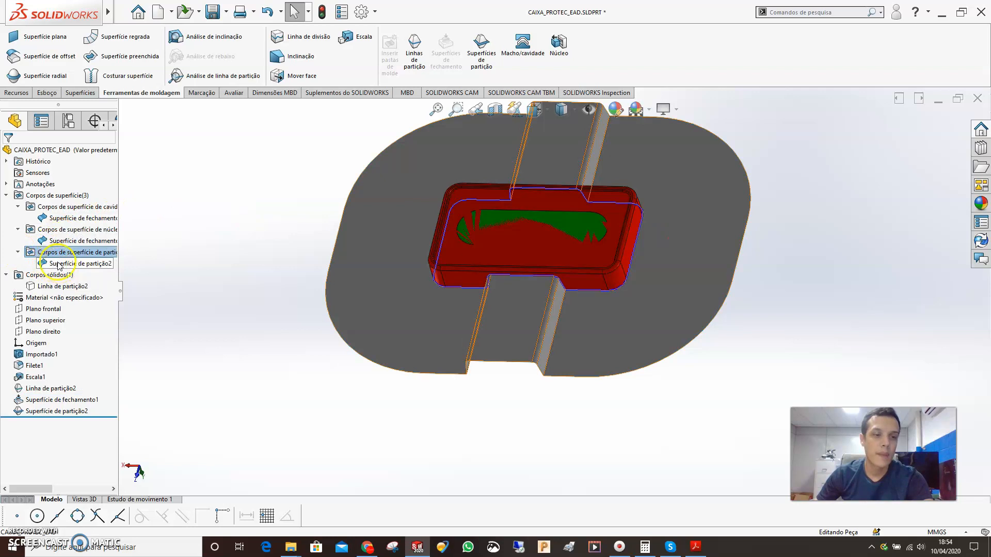
pyautogui.click(64, 264)
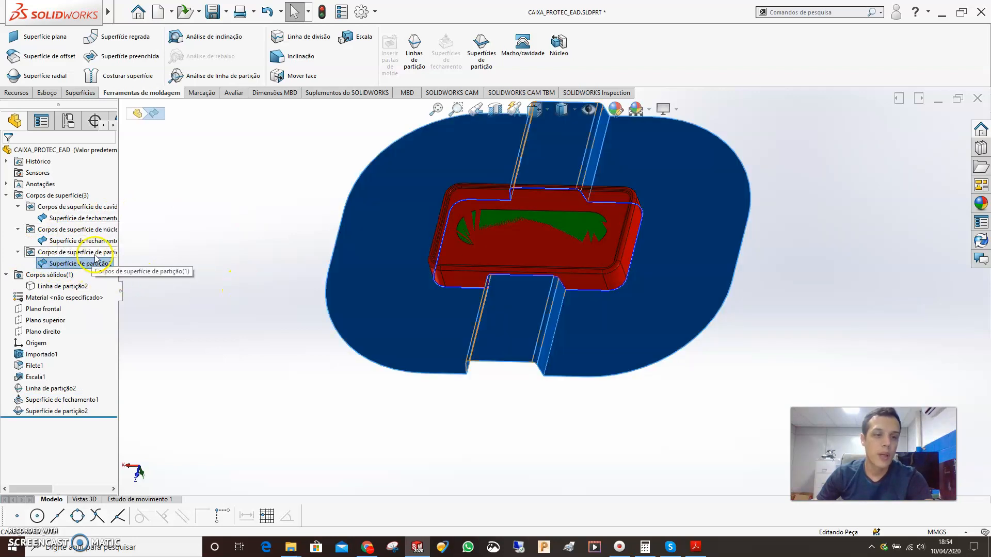
pyautogui.click(276, 251)
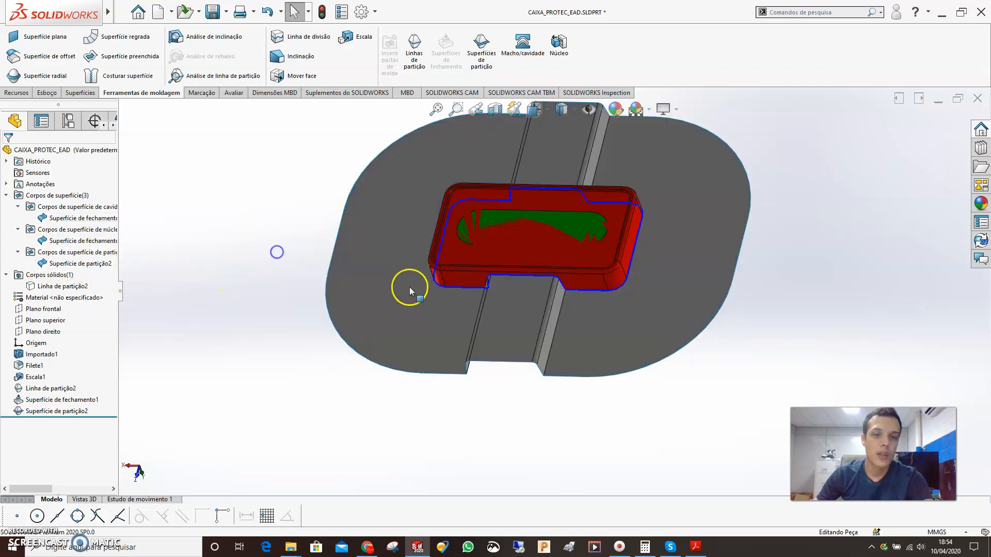
# Start a sketch on the large flat face of the parting surface beside the notch's sloped edge.
pyautogui.click(665, 282)
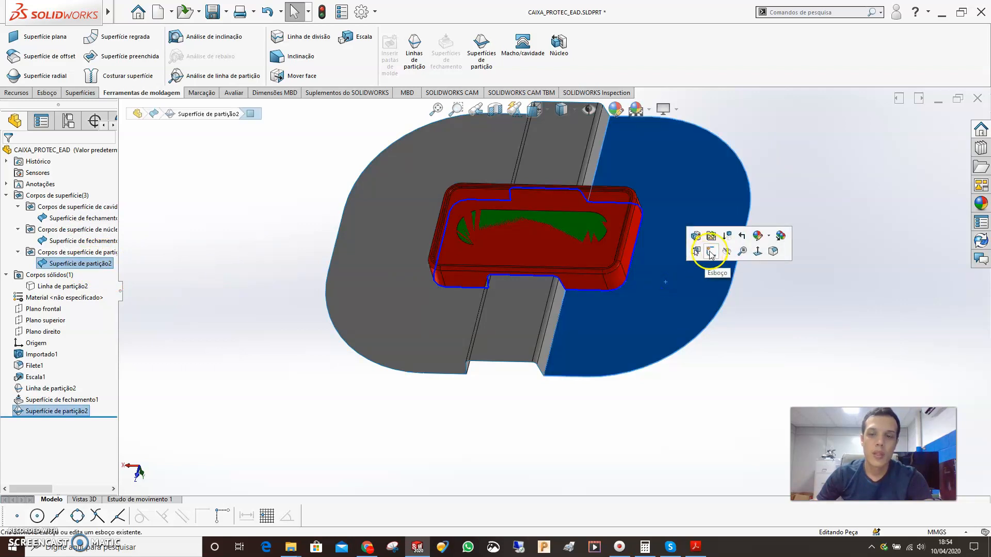
pyautogui.click(748, 349)
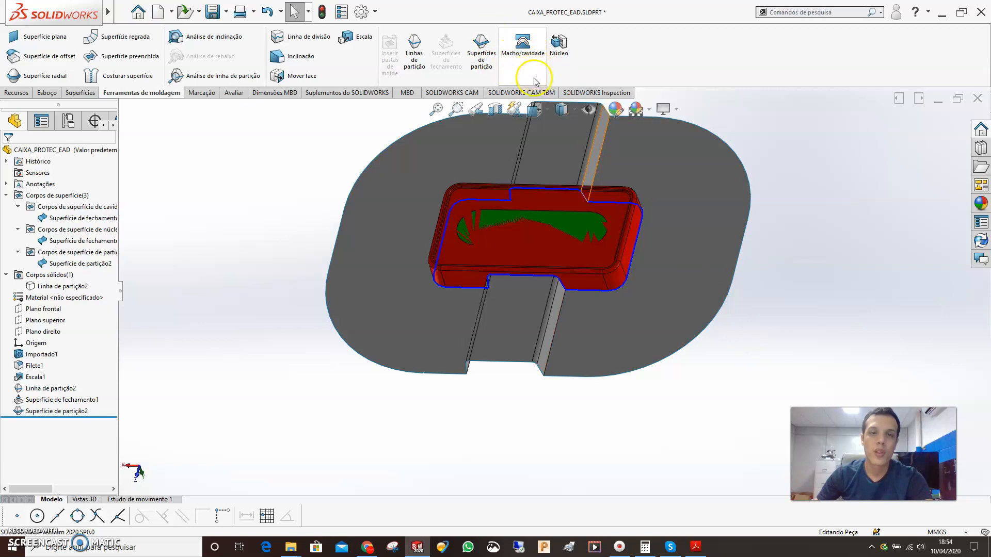
pyautogui.scroll(3, 567, 93)
pyautogui.scroll(2, 627, 144)
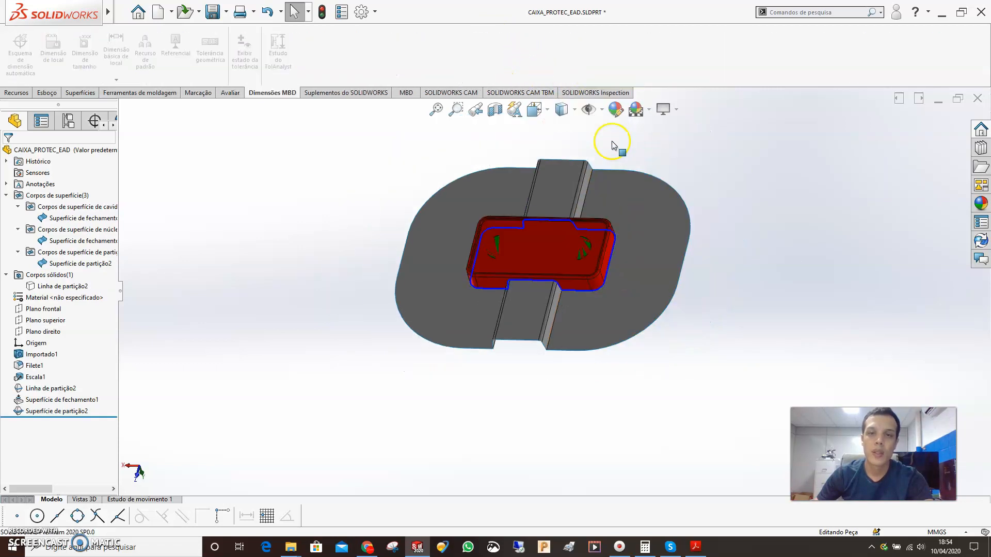
pyautogui.scroll(1, 627, 148)
pyautogui.click(141, 92)
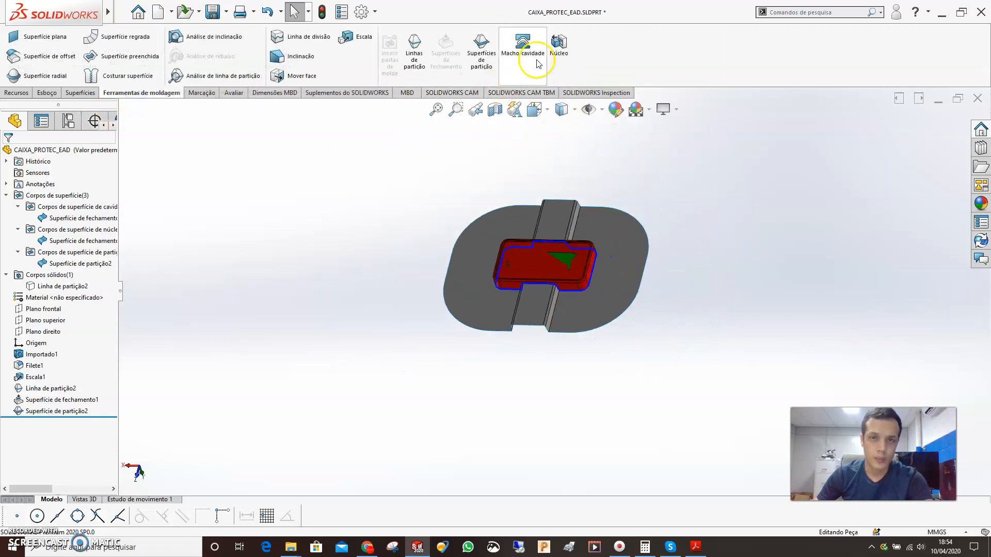
pyautogui.scroll(-3, 610, 269)
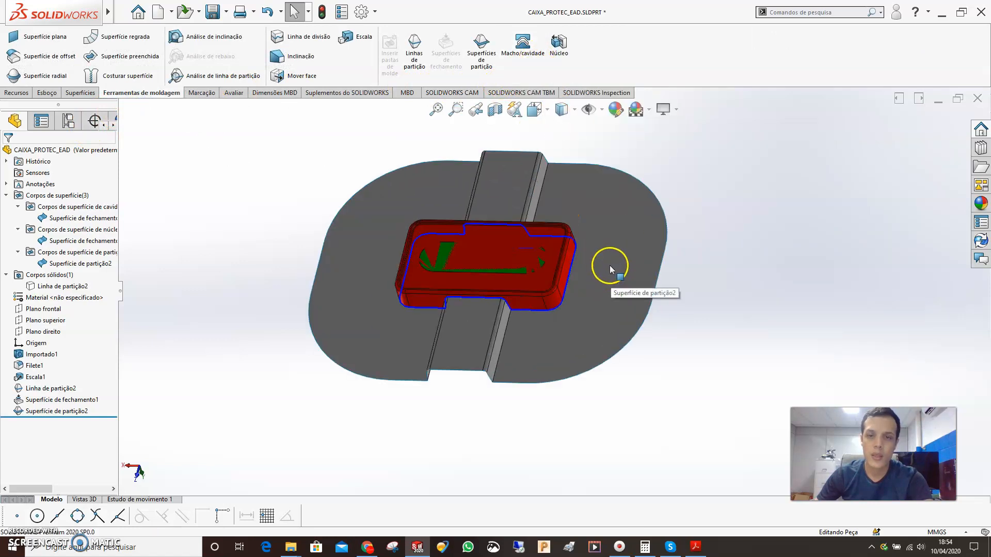
pyautogui.click(610, 267)
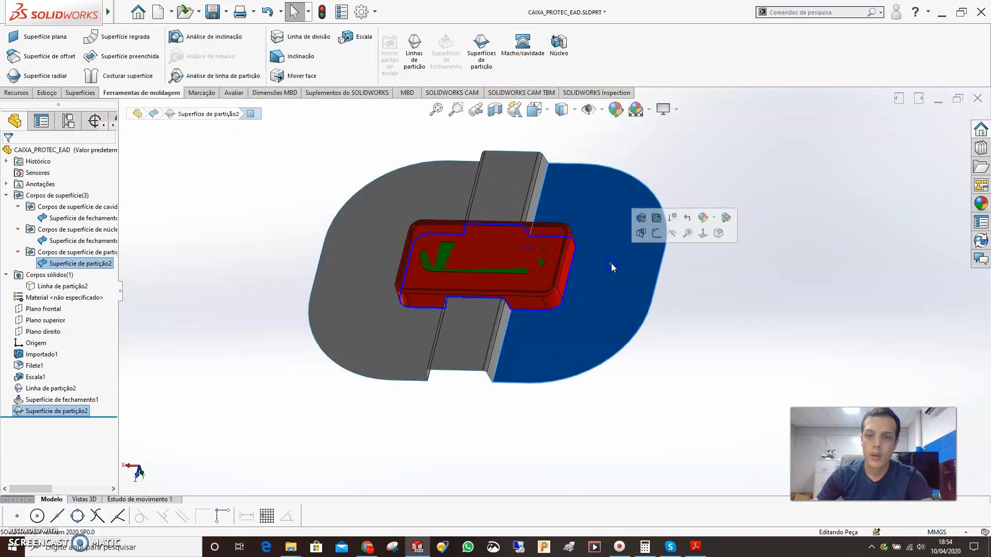
pyautogui.click(656, 232)
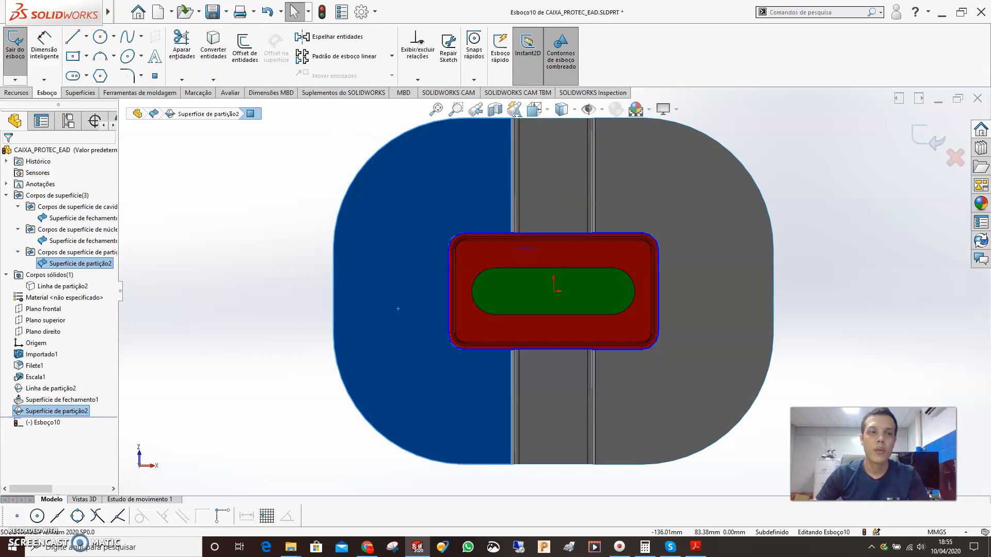
# Sketch a centre rectangle about 130 by 86 mm around the box, starting from the origin.
pyautogui.click(74, 56)
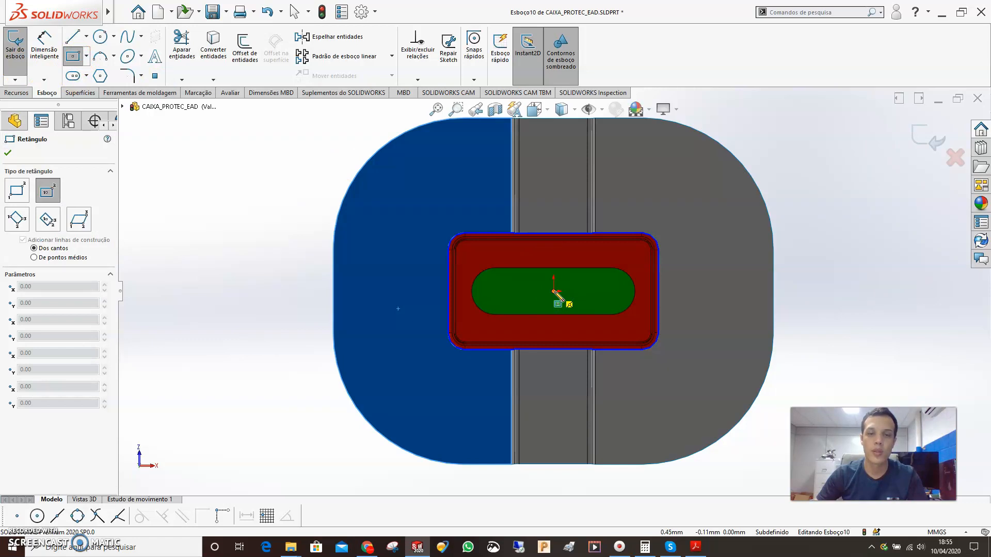
pyautogui.moveTo(554, 292)
pyautogui.mouseDown()
pyautogui.moveTo(400, 217)
pyautogui.moveTo(403, 192)
pyautogui.mouseUp()
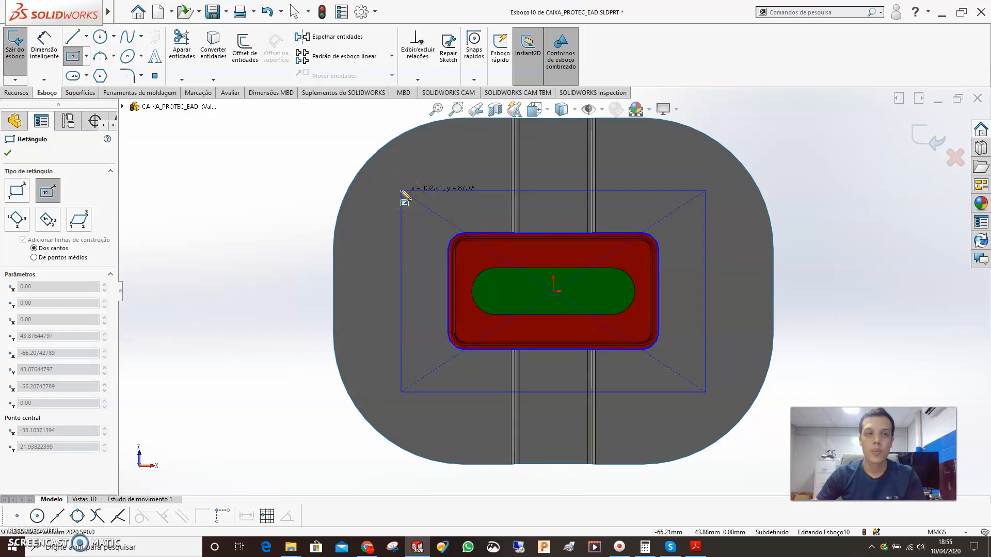
pyautogui.moveTo(402, 192); pyautogui.dragTo(404, 193)
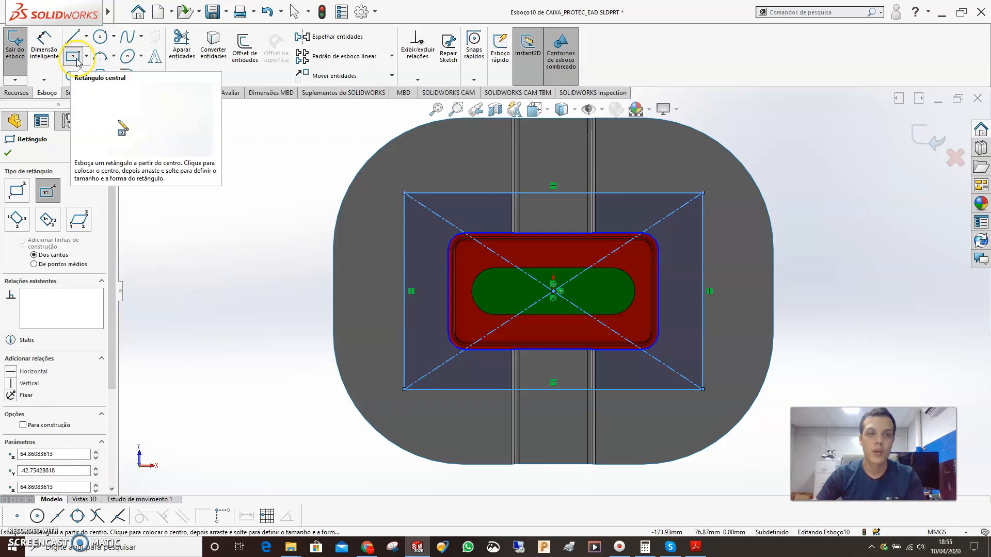
pyautogui.press('Escape')
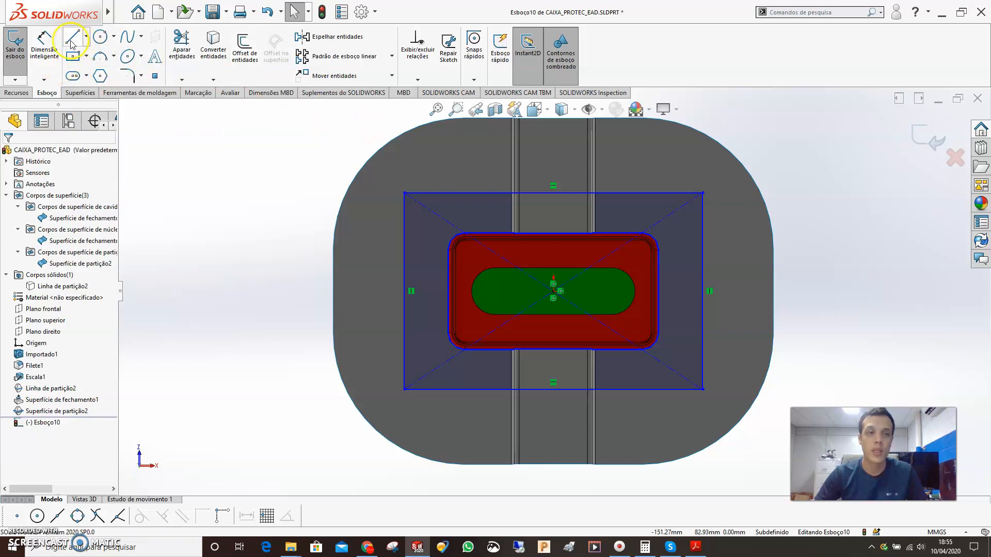
# Dimension the rectangle's horizontal side at 150 mm.
pyautogui.click(42, 49)
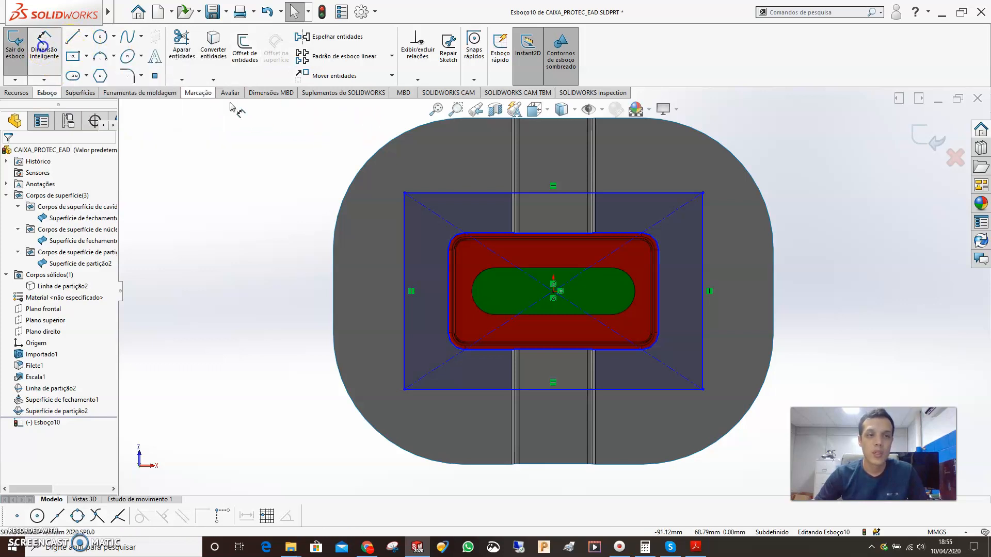
pyautogui.click(657, 192)
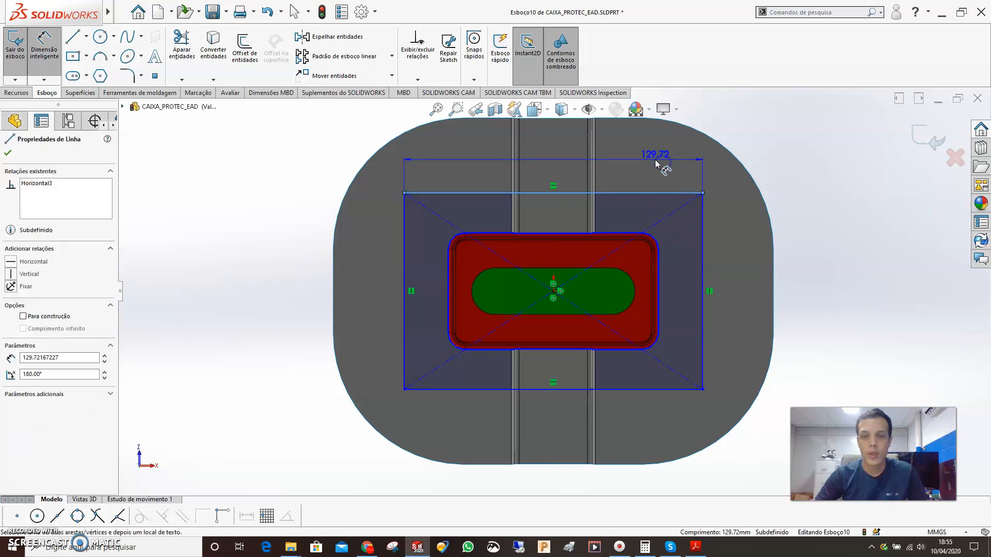
pyautogui.click(655, 162)
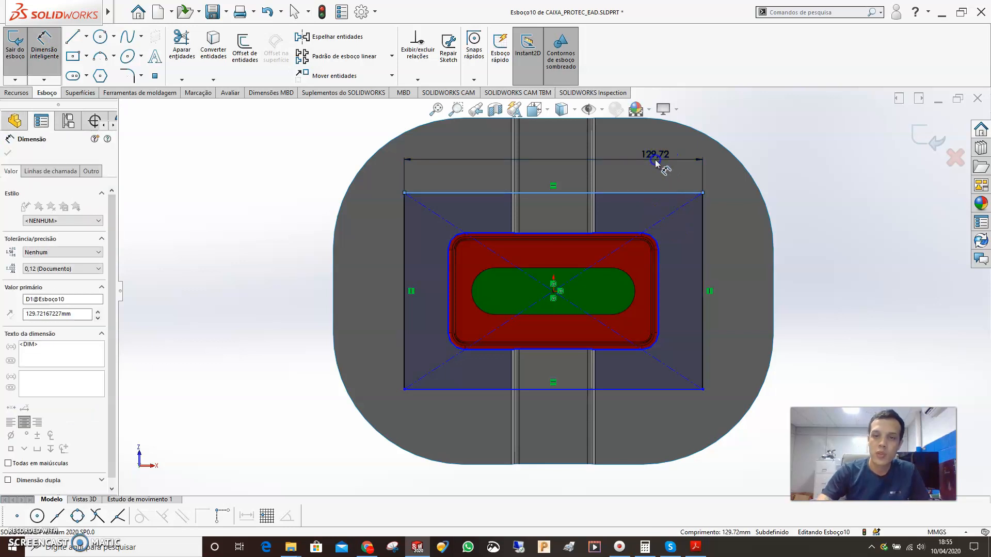
pyautogui.press('Return')
# Dimension the rectangle's vertical side at 100 mm.
pyautogui.click(726, 210)
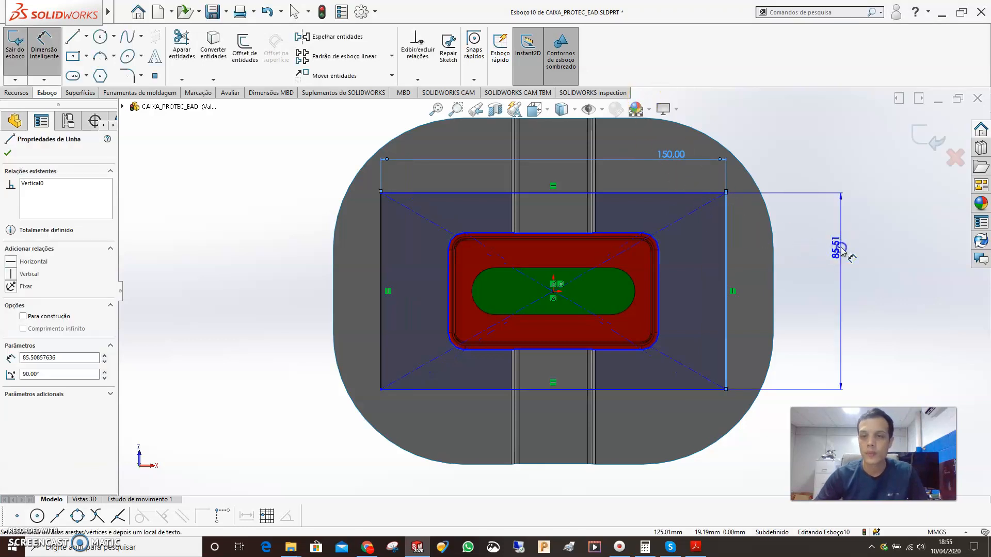
pyautogui.click(840, 250)
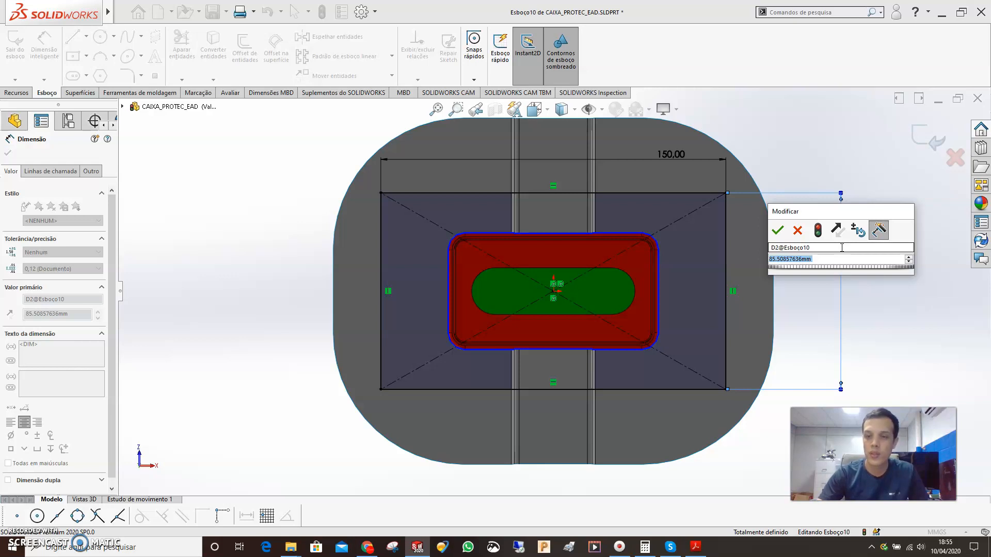
pyautogui.write('100')
pyautogui.press('Return')
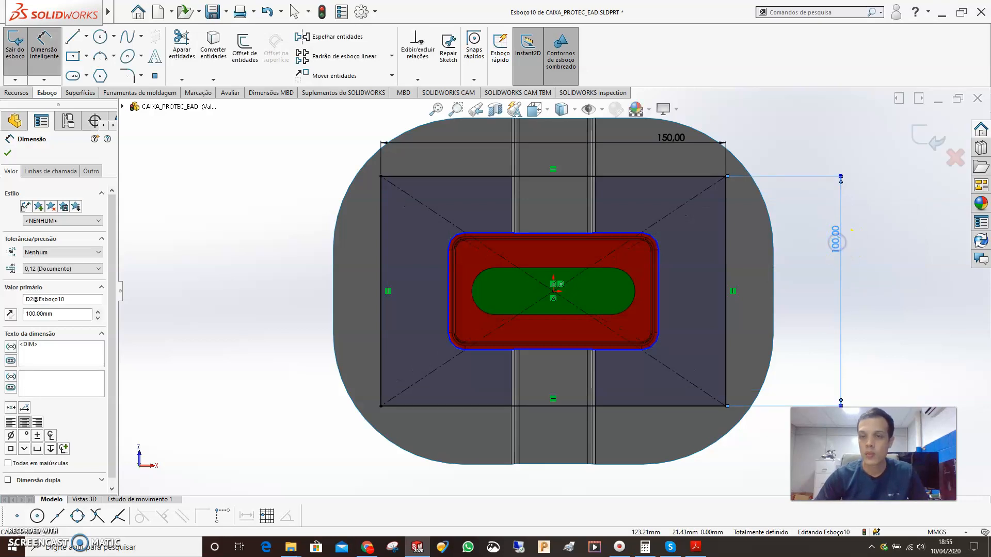
# Set the rectangle's vertical dimension to 110 mm and finish the sketch.
pyautogui.doubleClick(838, 246)
pyautogui.scroll(3, 836, 253)
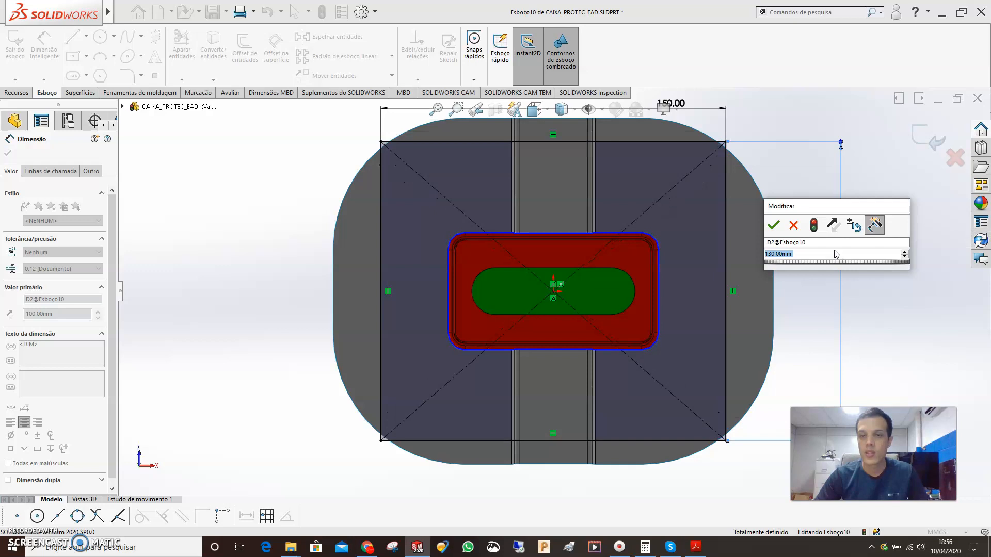
pyautogui.scroll(-2, 834, 250)
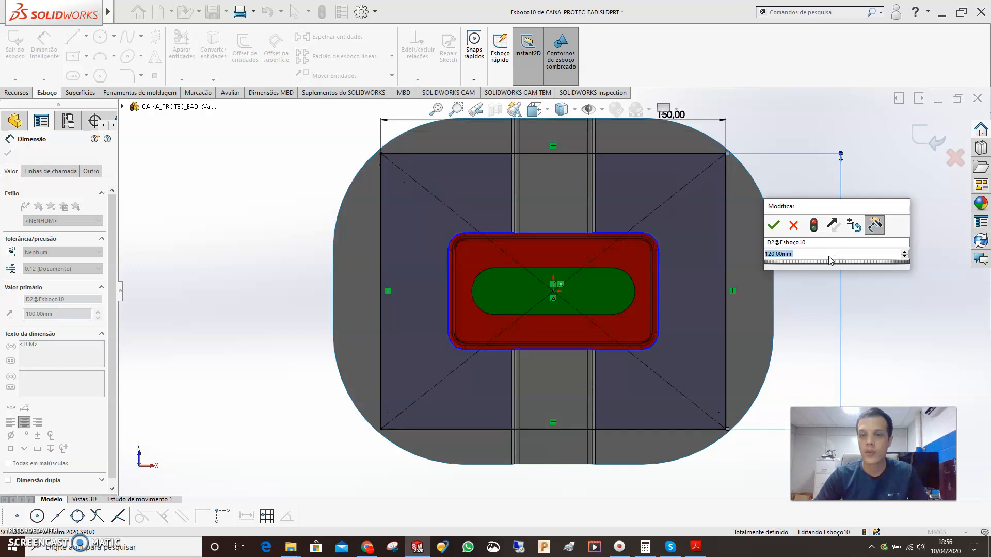
pyautogui.click(783, 239)
pyautogui.click(773, 225)
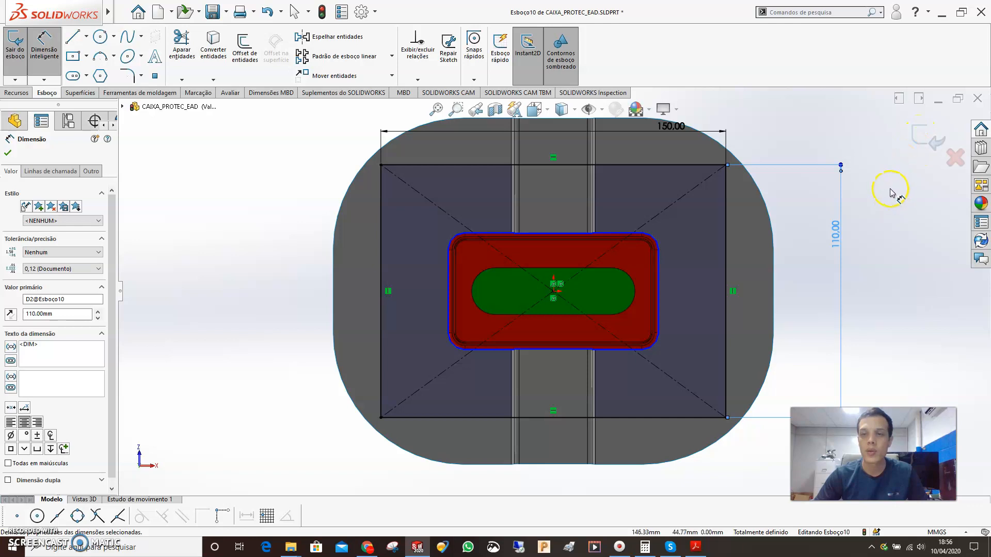
pyautogui.scroll(2, 887, 193)
pyautogui.scroll(-1, 795, 253)
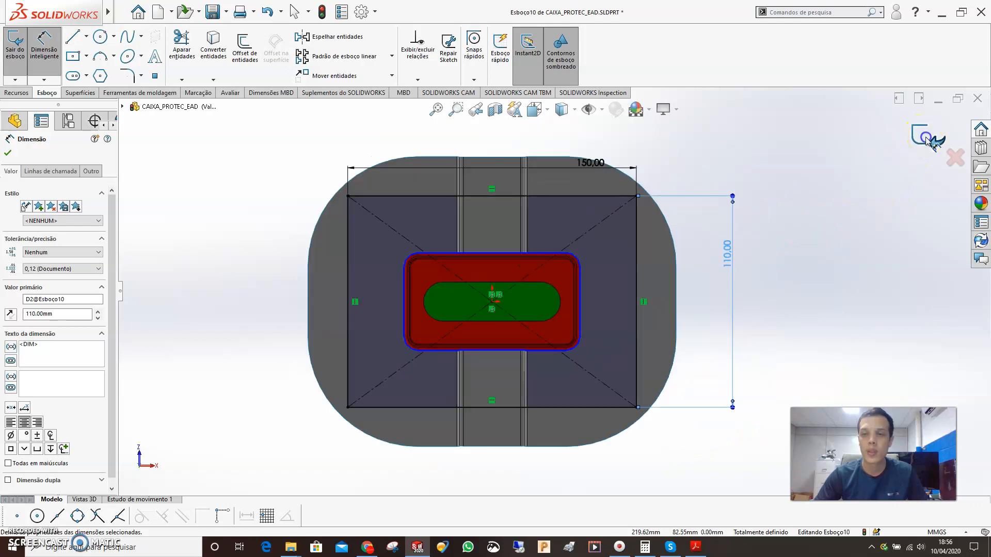
pyautogui.click(926, 138)
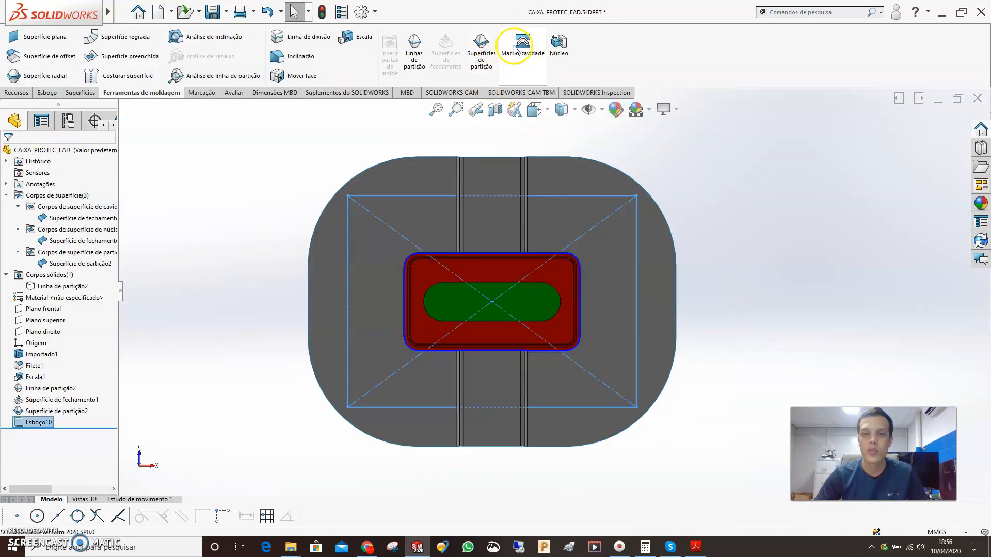
# Start the core/cavity split from the rectangle sketch and expand the part's surface body folders to review the surfaces.
pyautogui.click(517, 48)
pyautogui.moveTo(765, 211); pyautogui.dragTo(640, 173, button='middle')
pyautogui.moveTo(622, 242); pyautogui.dragTo(596, 233, button='middle')
pyautogui.scroll(-3, 600, 286)
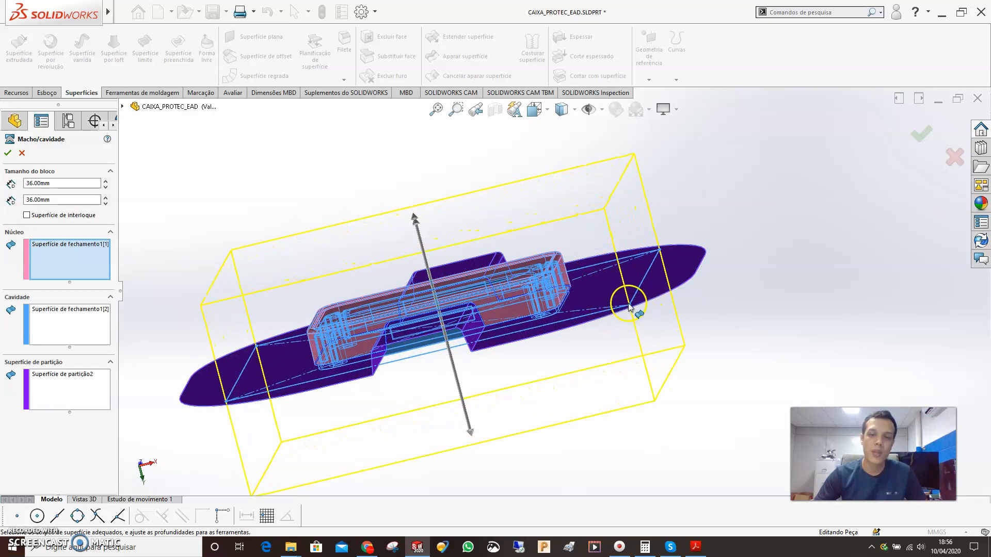
pyautogui.scroll(-2, 634, 281)
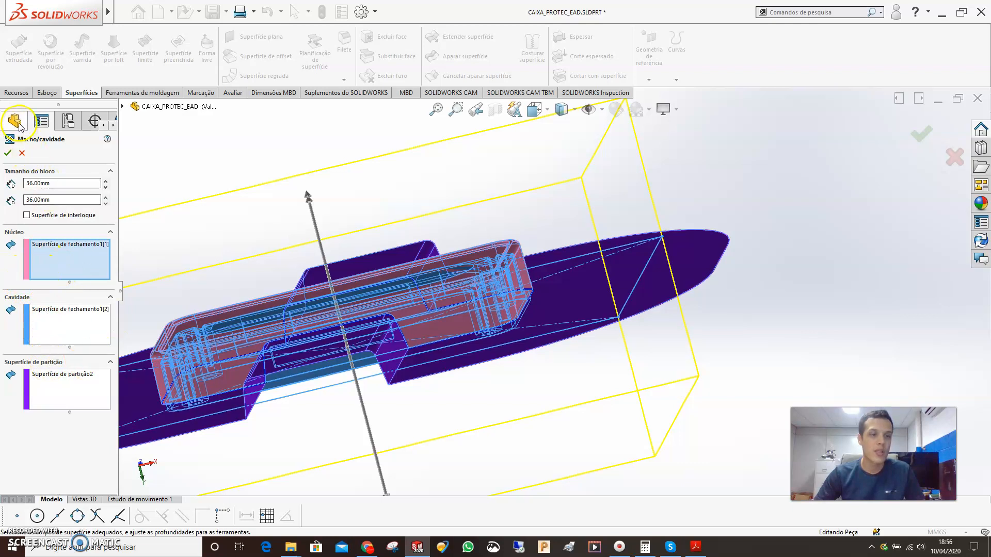
pyautogui.click(123, 106)
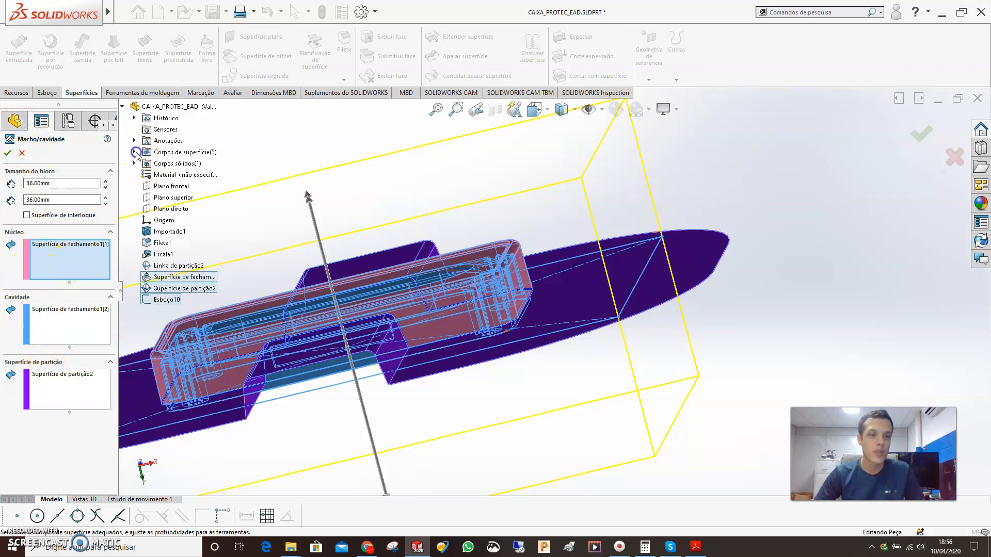
pyautogui.click(135, 151)
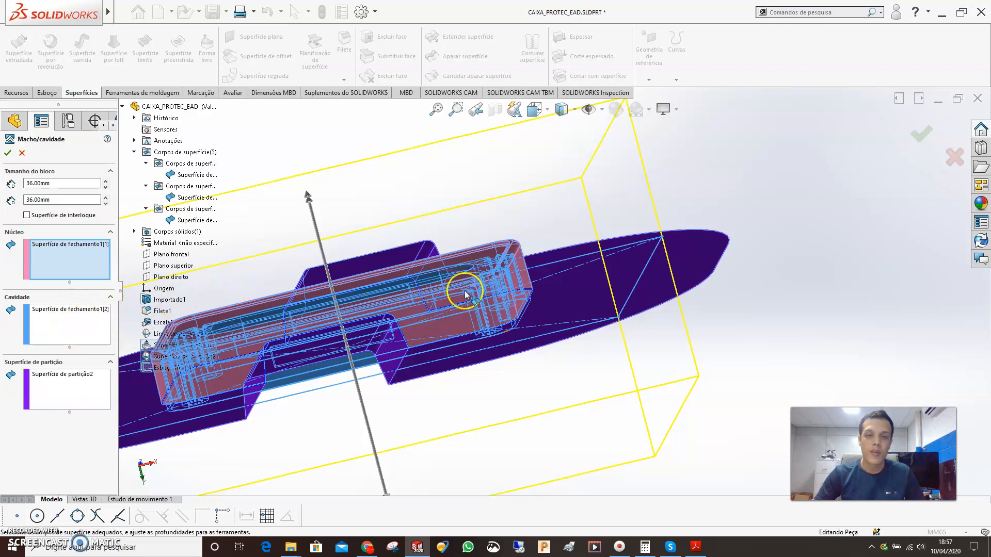
# Set the first block depth of the core/cavity split to 30 mm.
pyautogui.moveTo(61, 184); pyautogui.dragTo(7, 184)
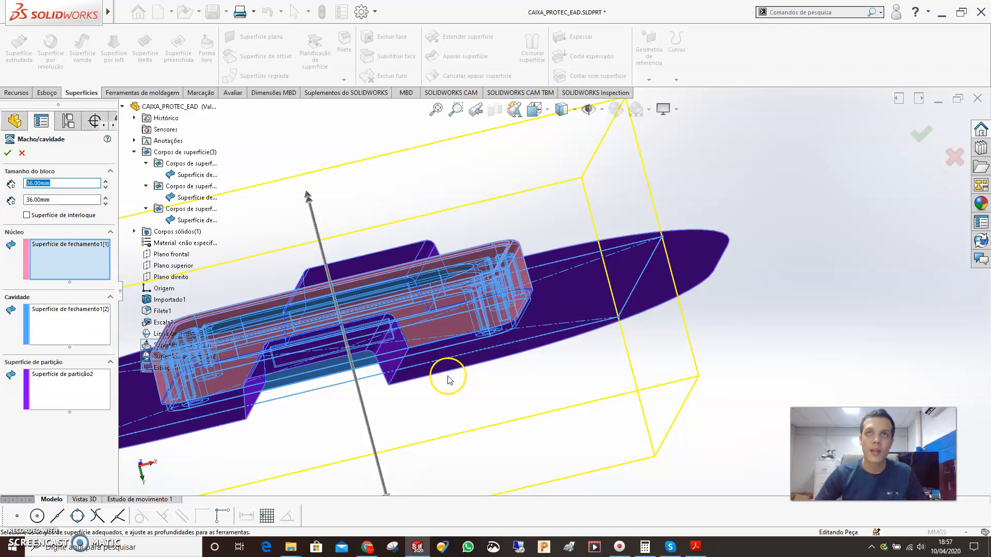
pyautogui.moveTo(546, 335); pyautogui.dragTo(569, 314, button='middle')
pyautogui.scroll(3, 571, 314)
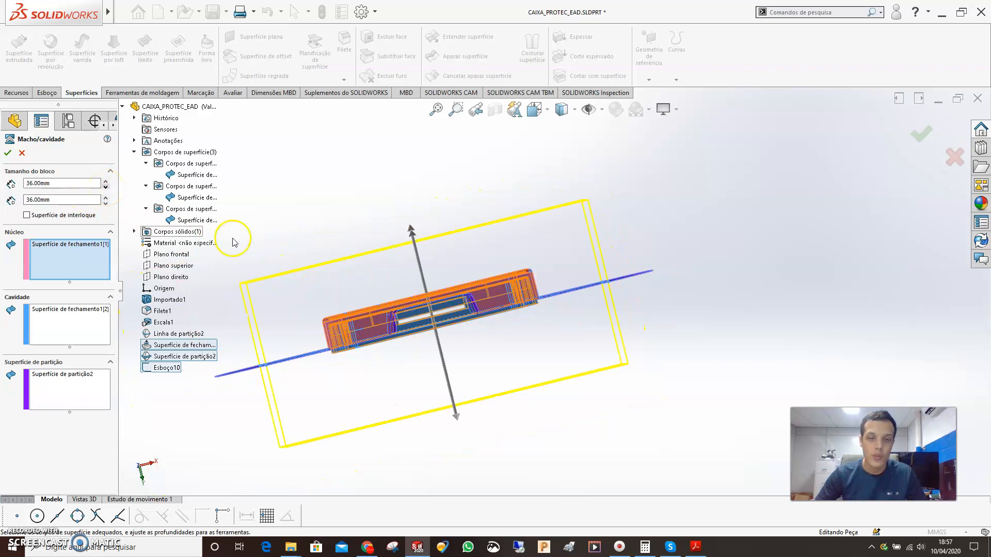
pyautogui.scroll(-3, 382, 305)
pyautogui.click(107, 181)
pyautogui.click(106, 188)
pyautogui.doubleClick(37, 185)
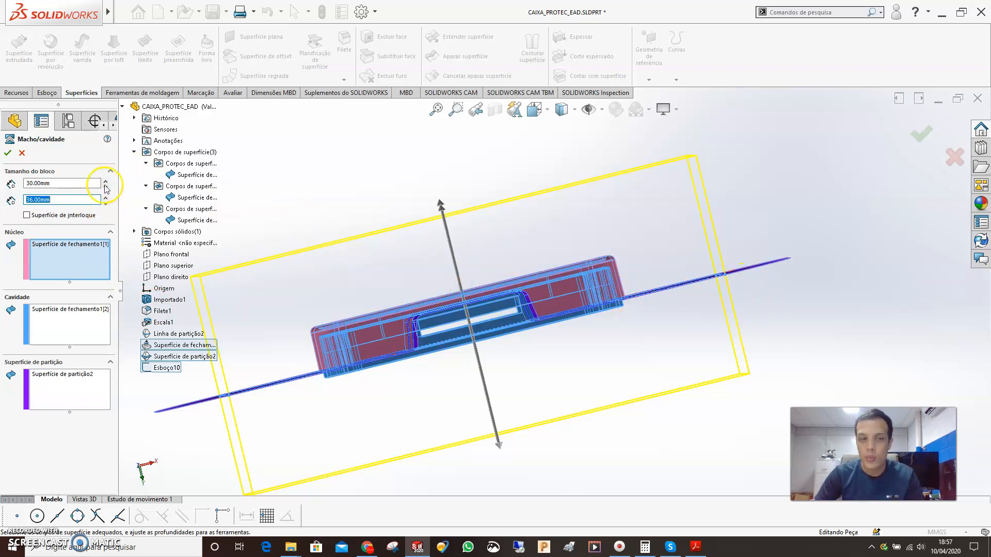
pyautogui.moveTo(72, 184); pyautogui.dragTo(4, 181)
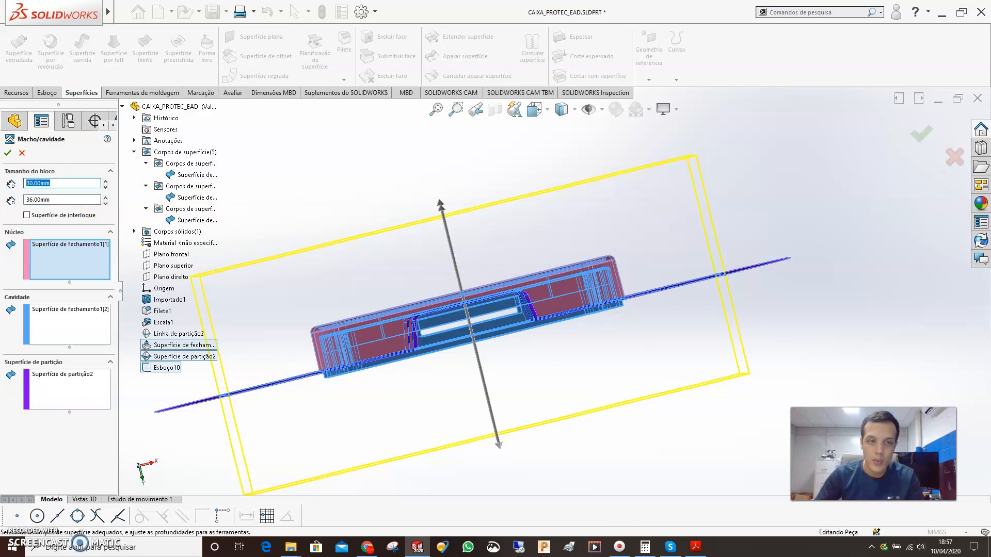
# Set the second block depth to 40 mm, on the side containing the box, and create the core/cavity split.
pyautogui.moveTo(72, 199); pyautogui.dragTo(15, 200)
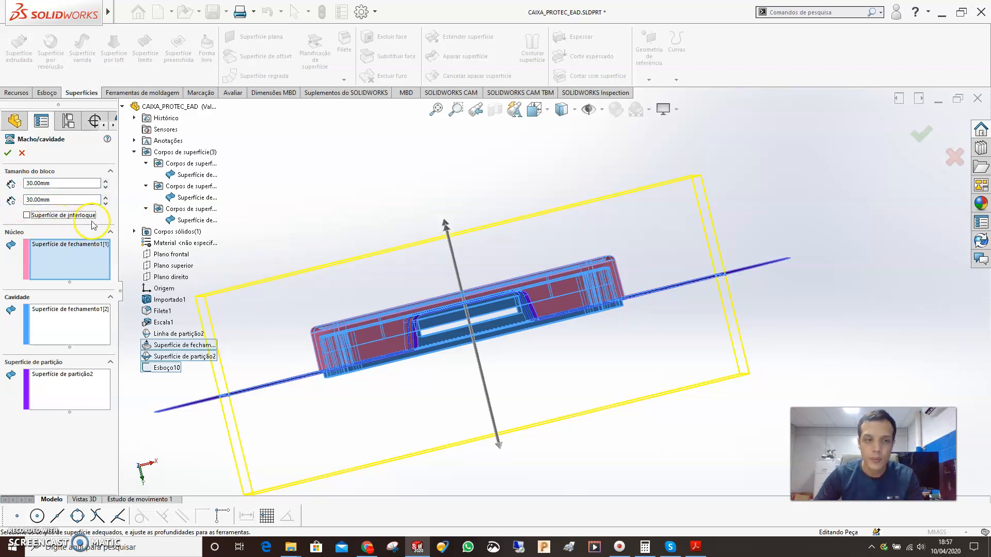
pyautogui.click(434, 286)
pyautogui.click(105, 196)
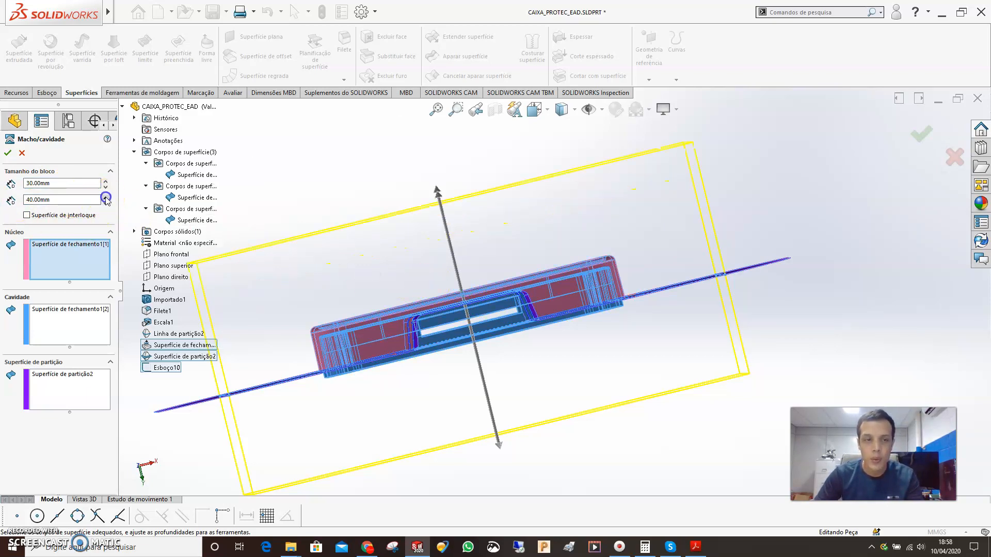
pyautogui.click(10, 152)
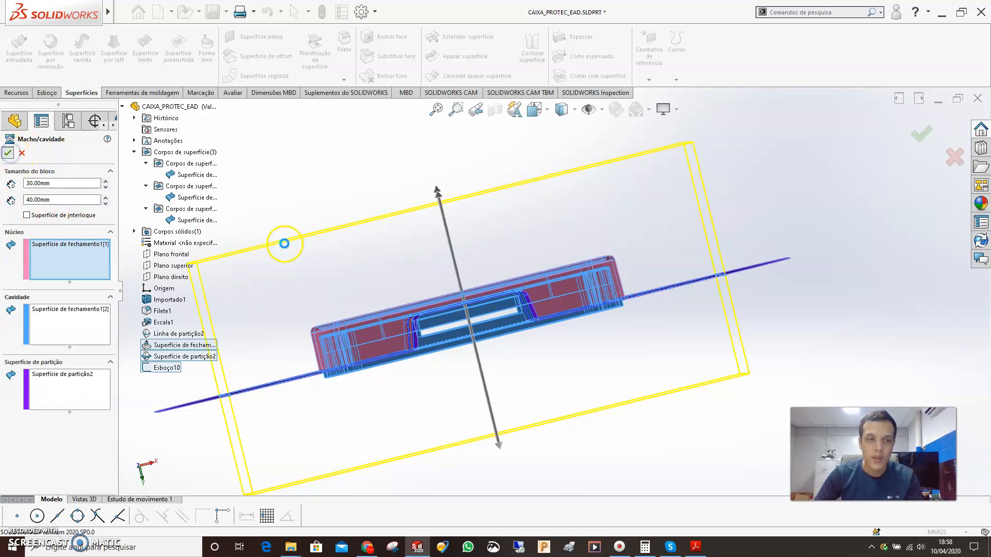
# Hide all surface bodies, leaving the two mould blocks shown.
pyautogui.moveTo(601, 296); pyautogui.dragTo(546, 363, button='middle')
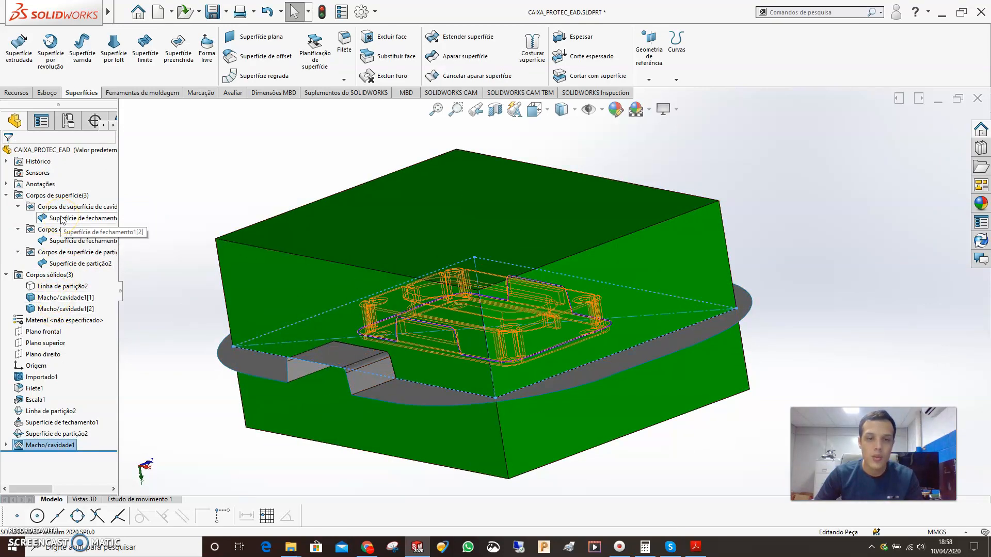
pyautogui.click(61, 197)
pyautogui.rightClick(62, 198)
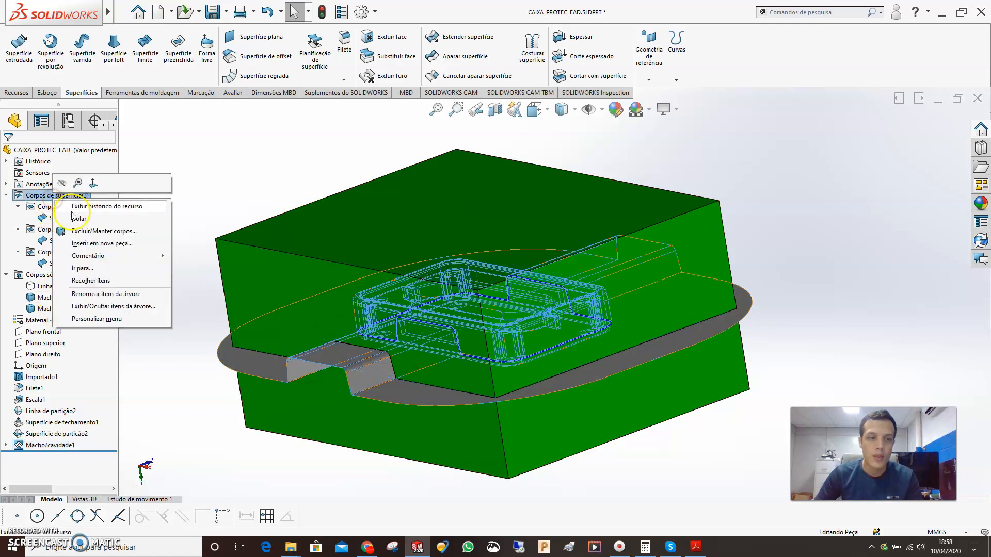
pyautogui.click(61, 183)
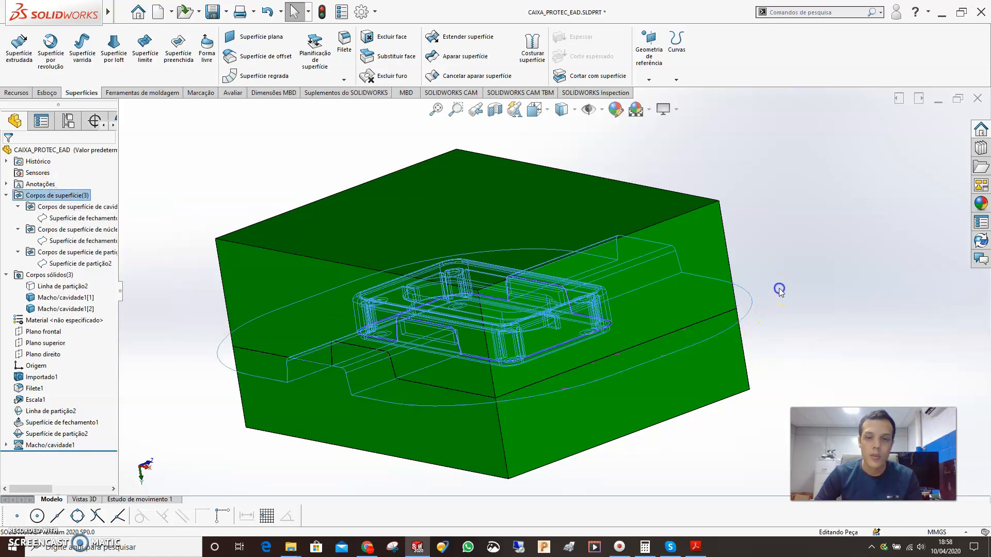
# Hide the solid body Macho/cavidade1[1] to expose the moulding shape on the other block.
pyautogui.click(62, 297)
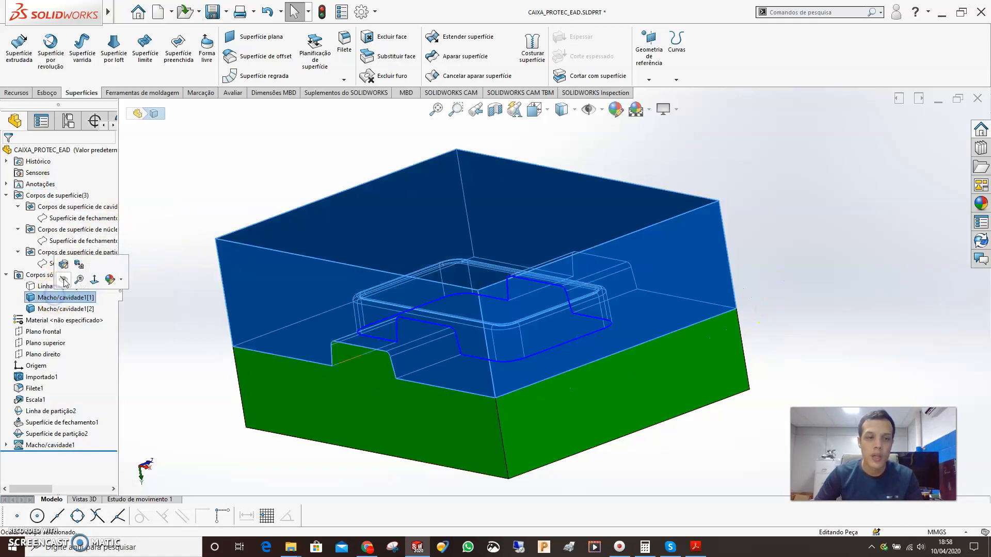
pyautogui.click(64, 280)
pyautogui.scroll(-2, 511, 335)
pyautogui.moveTo(510, 332); pyautogui.dragTo(510, 362, button='middle')
pyautogui.scroll(1, 509, 362)
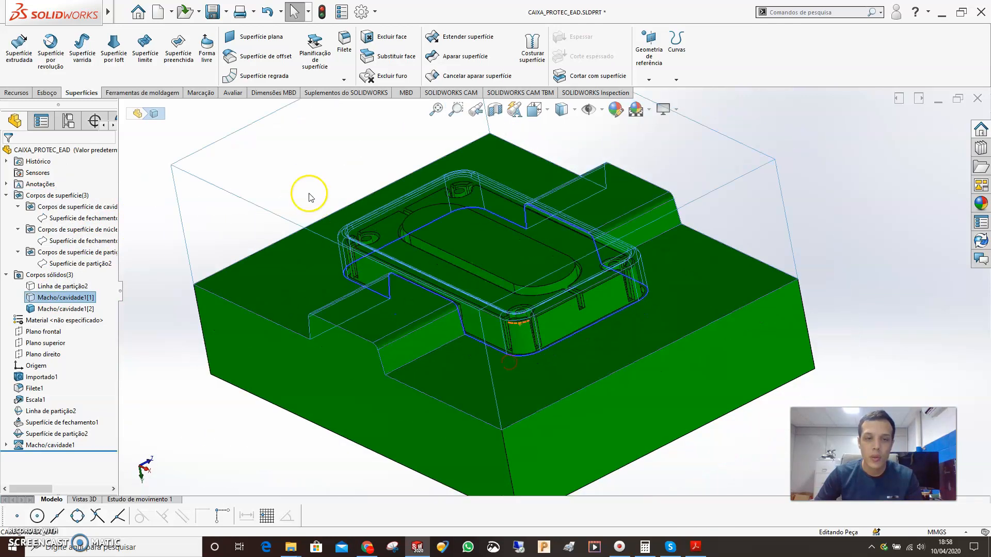
pyautogui.click(166, 144)
pyautogui.scroll(-4, 491, 246)
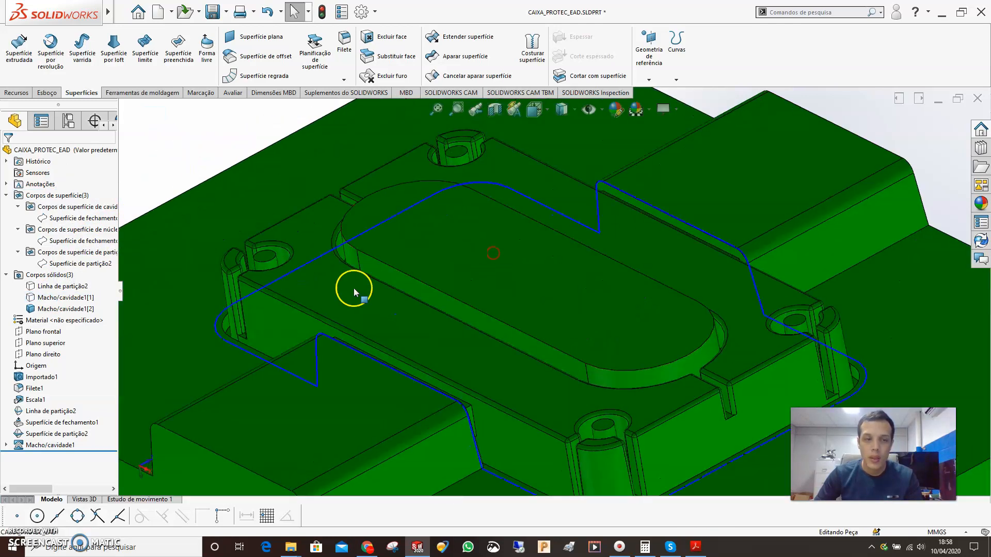
# Hide the parting line feature Linha de partição2.
pyautogui.click(56, 411)
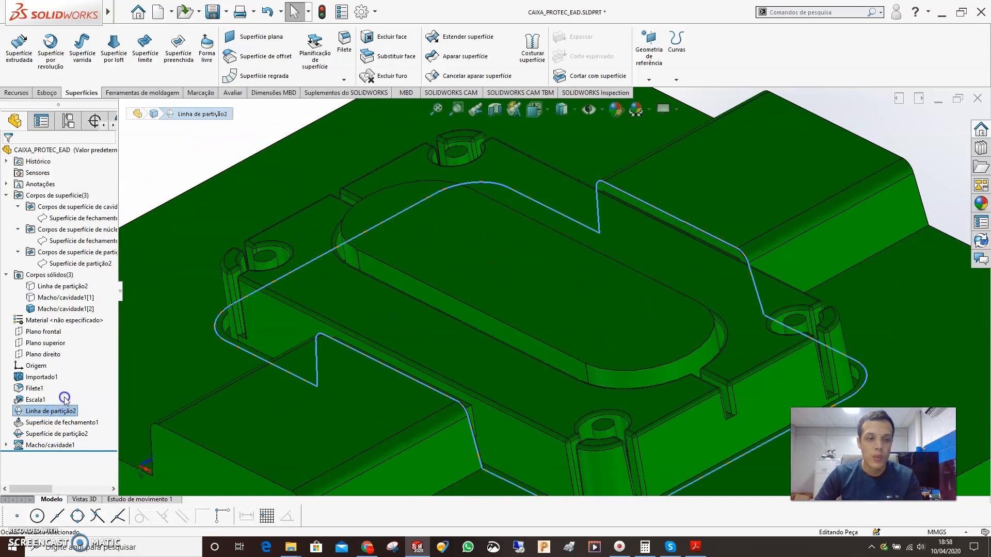
pyautogui.scroll(3, 339, 257)
pyautogui.click(282, 210)
# Examine the corner recesses, pins and ribs on the exposed mould block from several angles.
pyautogui.scroll(-3, 539, 315)
pyautogui.moveTo(541, 314); pyautogui.dragTo(524, 367, button='middle')
pyautogui.scroll(4, 590, 295)
pyautogui.scroll(-5, 635, 371)
pyautogui.moveTo(635, 371); pyautogui.dragTo(622, 320, button='middle')
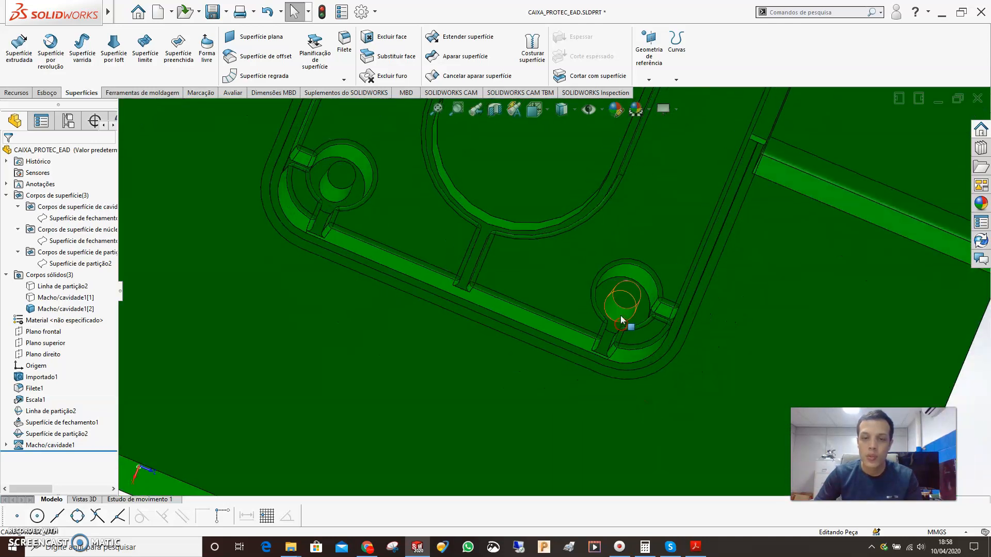
pyautogui.scroll(-2, 625, 312)
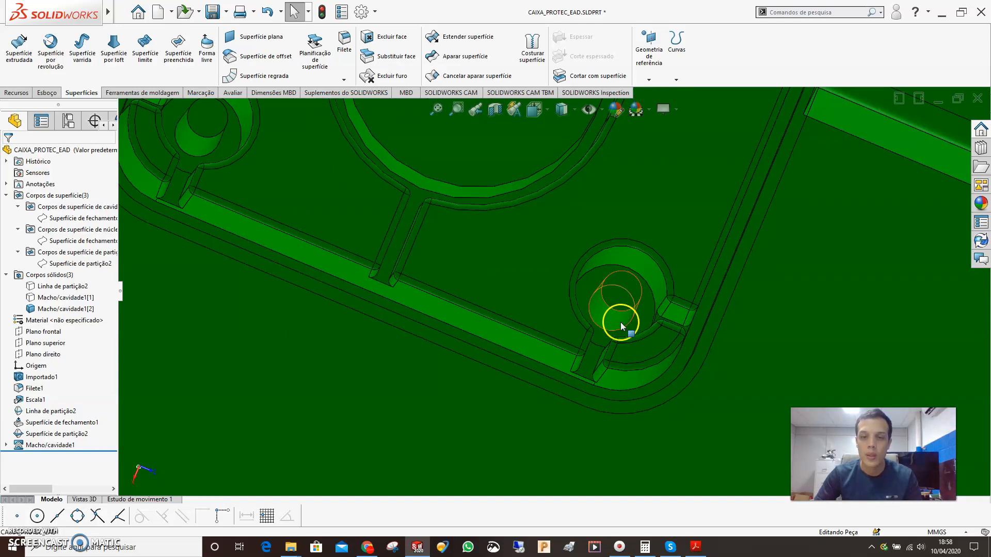
# Examine the whole mould block from above and the side, including its raised moulding shape and stepped side ledges.
pyautogui.scroll(8, 619, 321)
pyautogui.scroll(-5, 602, 237)
pyautogui.scroll(3, 578, 308)
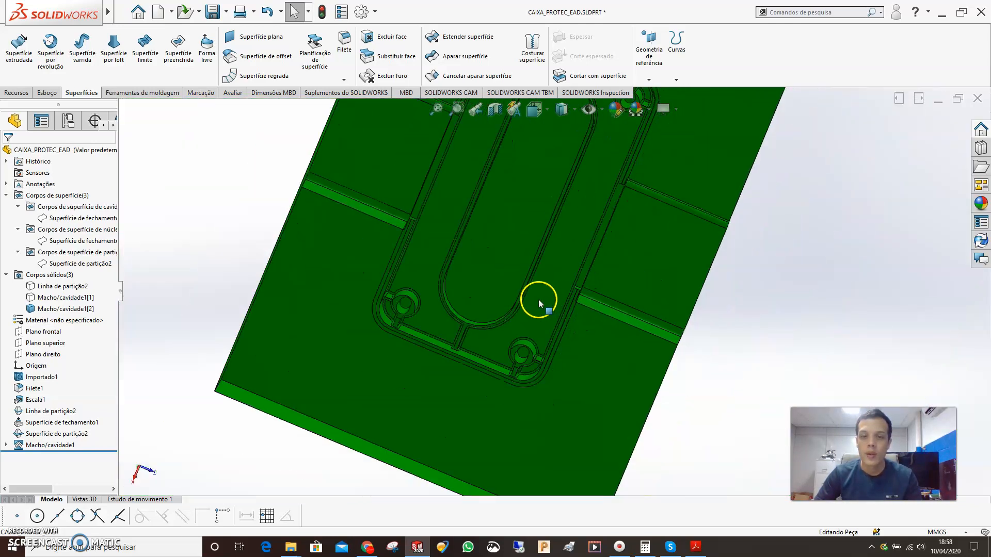
pyautogui.moveTo(538, 300); pyautogui.dragTo(531, 159, button='middle')
pyautogui.scroll(-3, 599, 259)
pyautogui.moveTo(568, 303); pyautogui.dragTo(546, 311, button='middle')
pyautogui.scroll(4, 506, 336)
pyautogui.scroll(-3, 522, 321)
pyautogui.scroll(4, 515, 309)
pyautogui.moveTo(456, 282); pyautogui.dragTo(542, 306, button='middle')
pyautogui.scroll(-6, 505, 283)
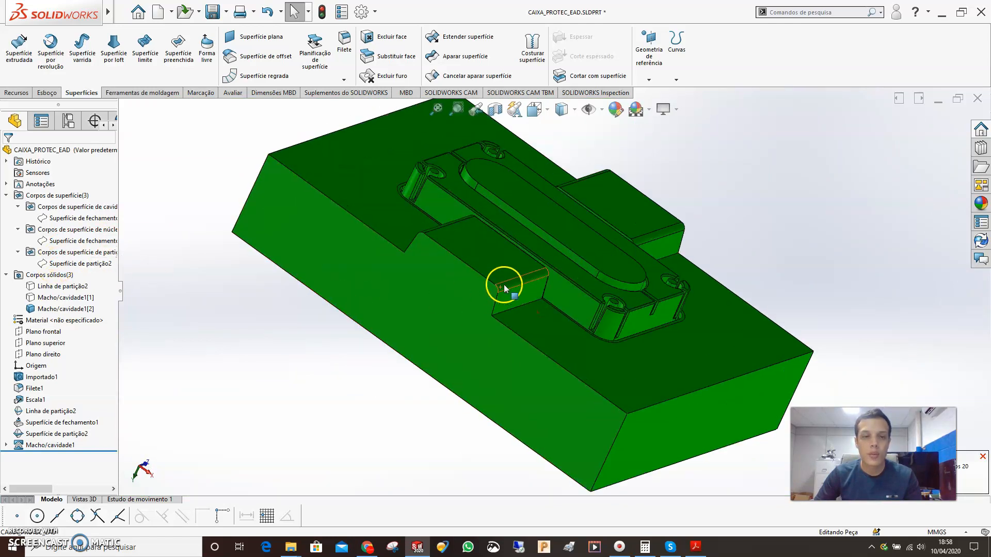
# Show the solid body Linha de partição2 on the mould block and make it transparent.
pyautogui.click(52, 286)
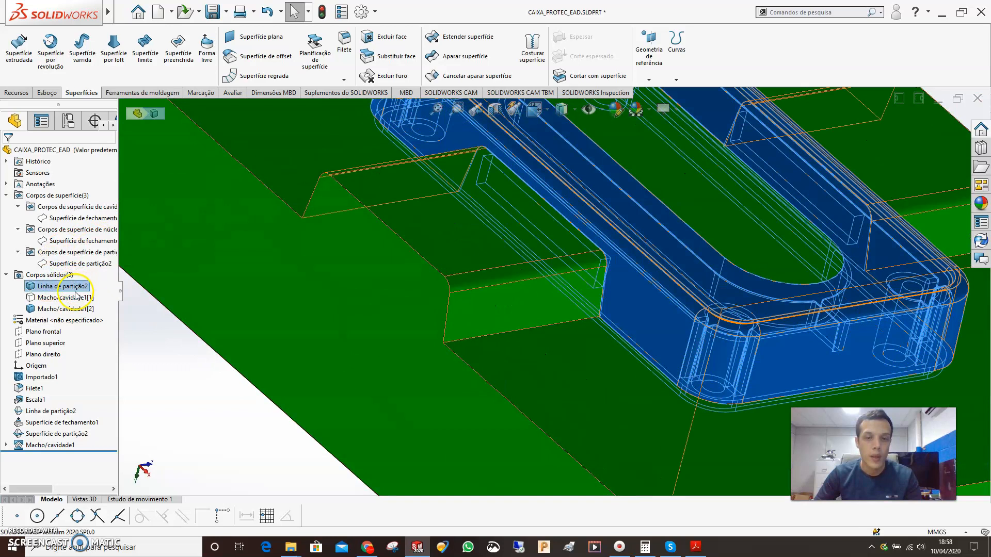
pyautogui.rightClick(57, 287)
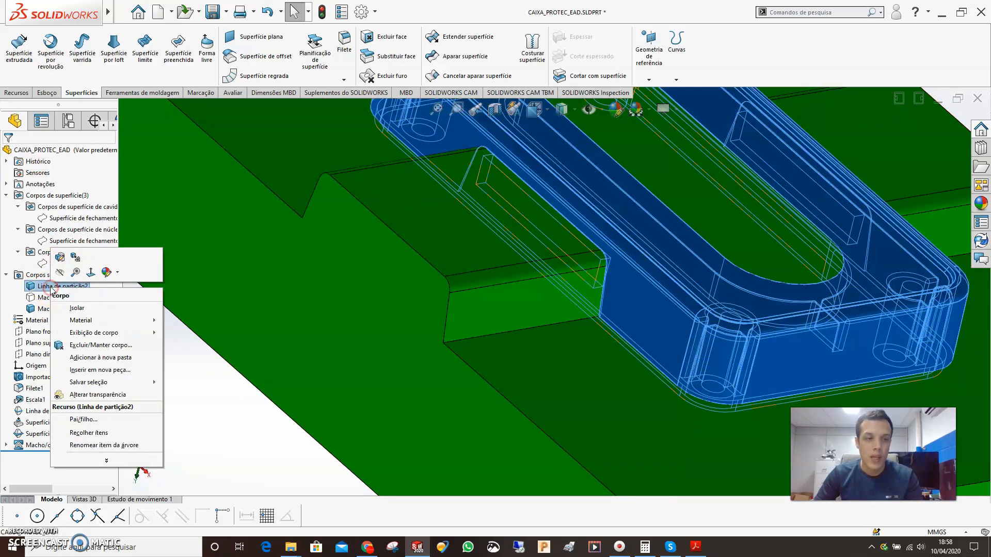
pyautogui.click(88, 395)
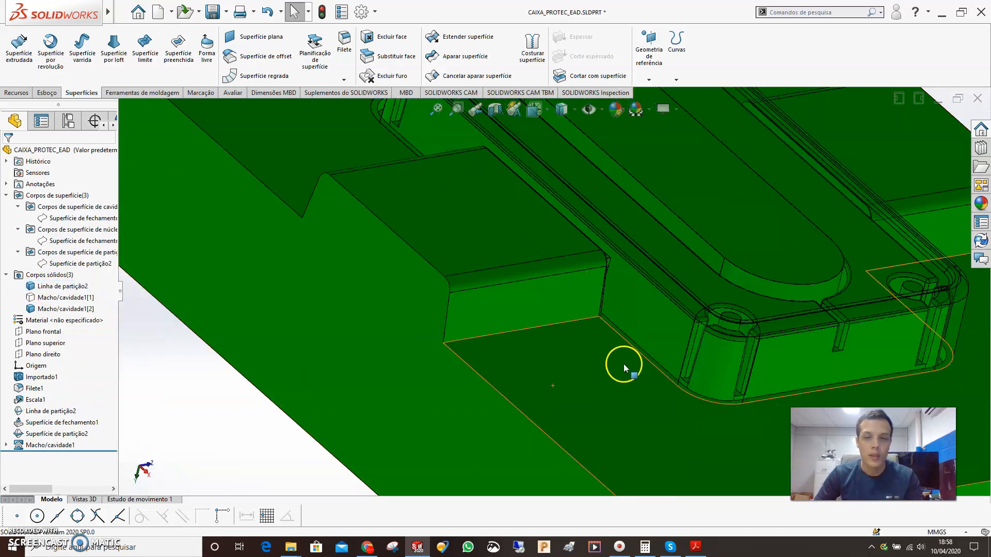
# Examine how the transparent box fits over the raised moulding shape and side ledges of the block.
pyautogui.moveTo(725, 353); pyautogui.dragTo(692, 286, button='middle')
pyautogui.scroll(-3, 738, 329)
pyautogui.moveTo(737, 329)
pyautogui.mouseDown(button='middle')
pyautogui.moveTo(726, 317)
pyautogui.moveTo(740, 335)
pyautogui.mouseUp(button='middle')
pyautogui.scroll(-3, 741, 336)
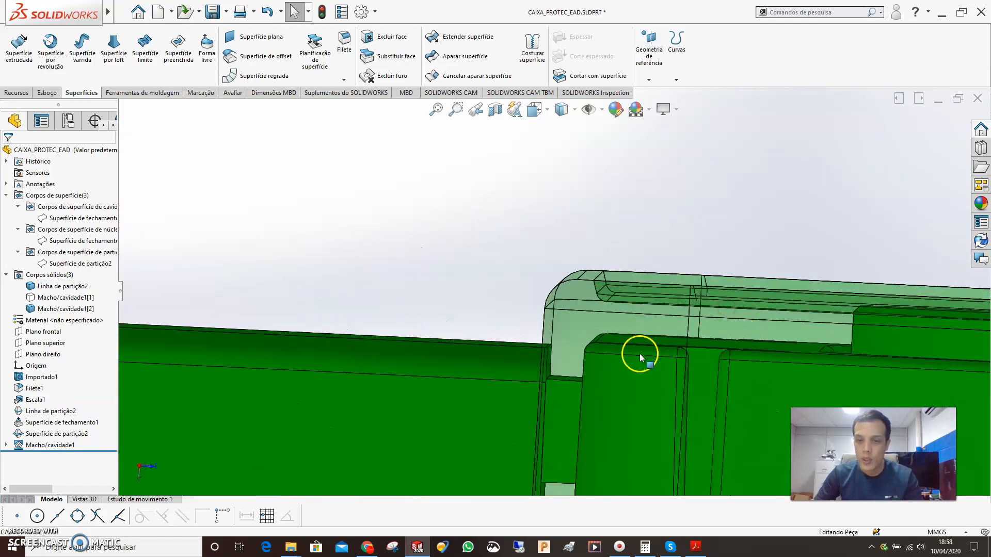
pyautogui.scroll(2, 674, 294)
pyautogui.moveTo(674, 294); pyautogui.dragTo(681, 320, button='middle')
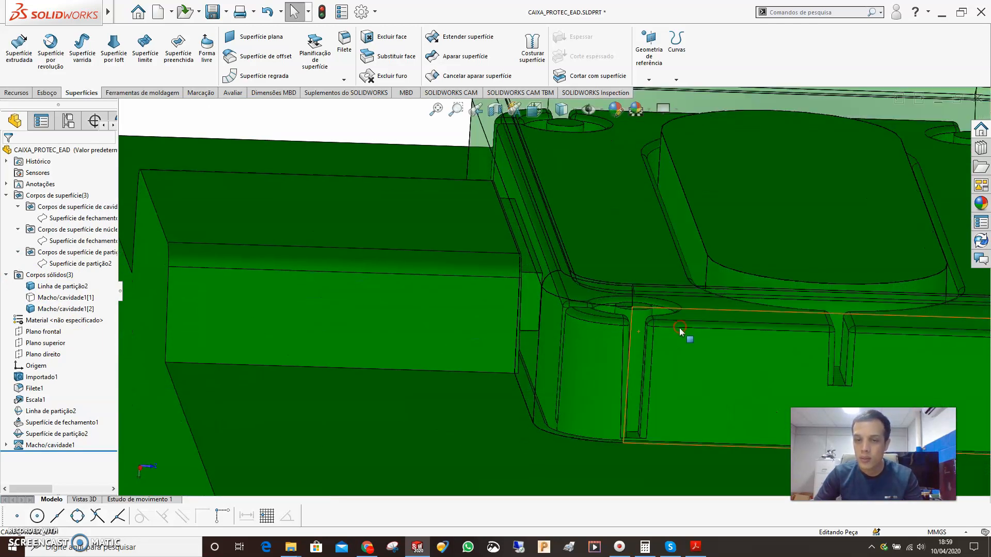
pyautogui.scroll(3, 638, 330)
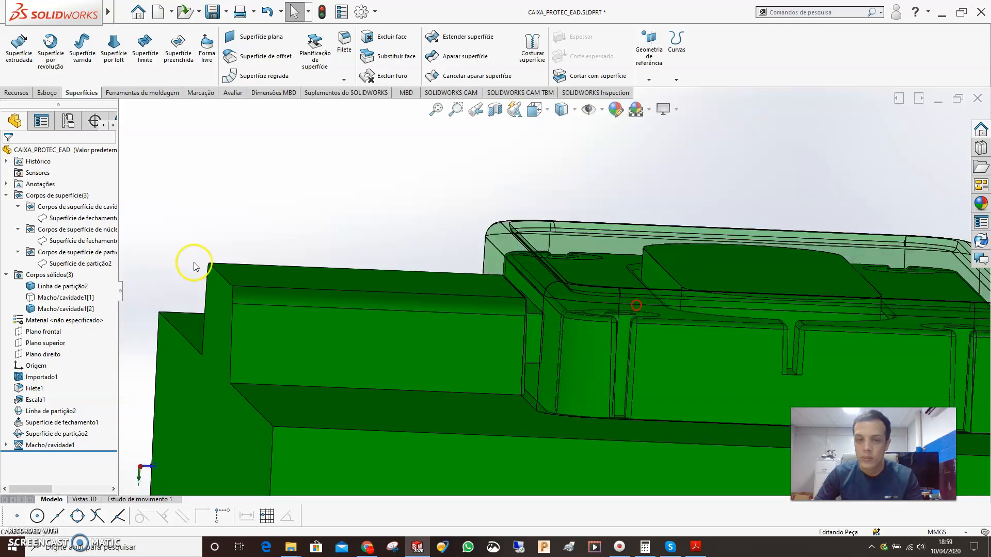
# Display only the solid body Macho/cavidade1[1], hiding Macho/cavidade1[2] and the box body Linha de partição2.
pyautogui.click(52, 309)
pyautogui.click(60, 295)
pyautogui.click(52, 297)
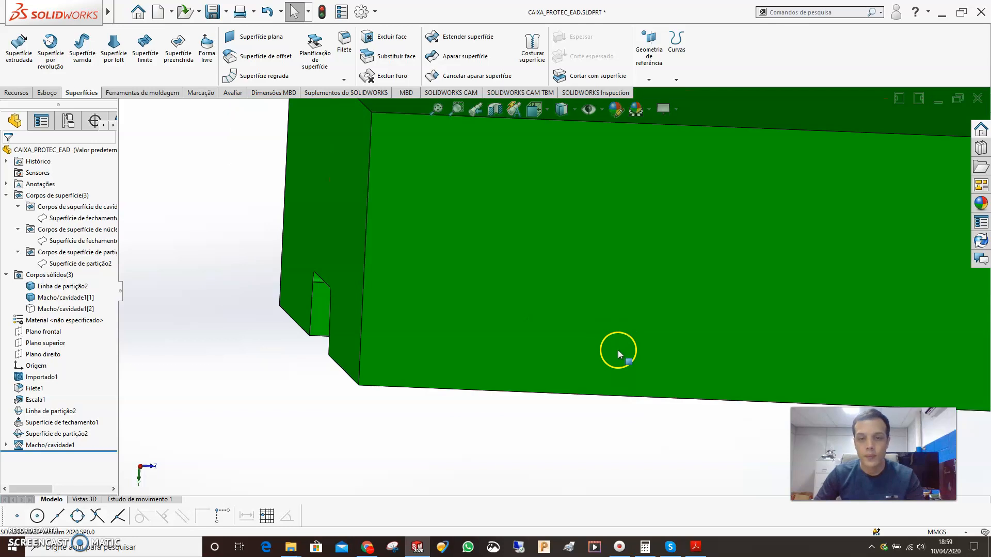
pyautogui.moveTo(617, 350); pyautogui.dragTo(613, 137, button='middle')
pyautogui.scroll(7, 640, 405)
pyautogui.moveTo(634, 407); pyautogui.dragTo(630, 221, button='middle')
pyautogui.scroll(-8, 581, 332)
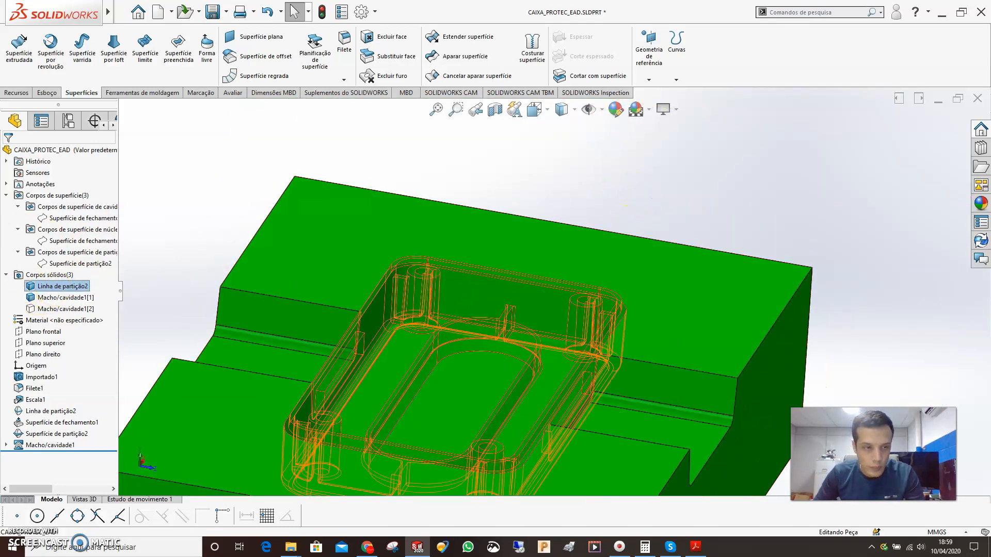
pyautogui.click(61, 286)
# Examine the empty cavity block's rounded pocket and stepped side openings from several angles.
pyautogui.scroll(-2, 508, 357)
pyautogui.moveTo(499, 343); pyautogui.dragTo(496, 319, button='middle')
pyautogui.scroll(1, 431, 327)
pyautogui.moveTo(430, 328); pyautogui.dragTo(394, 332, button='middle')
pyautogui.scroll(-2, 394, 332)
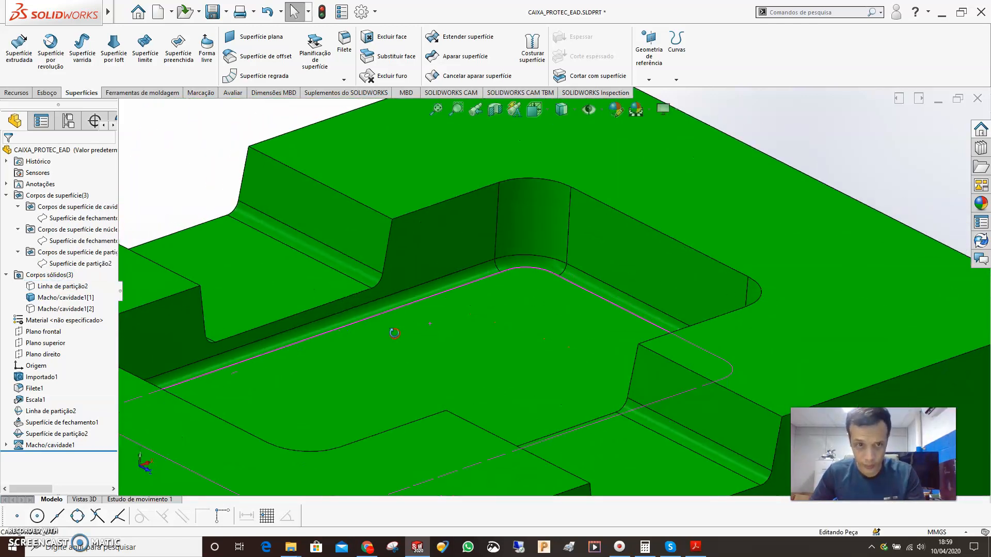
pyautogui.scroll(4, 394, 341)
pyautogui.moveTo(584, 376); pyautogui.dragTo(565, 364, button='middle')
pyautogui.scroll(-3, 594, 392)
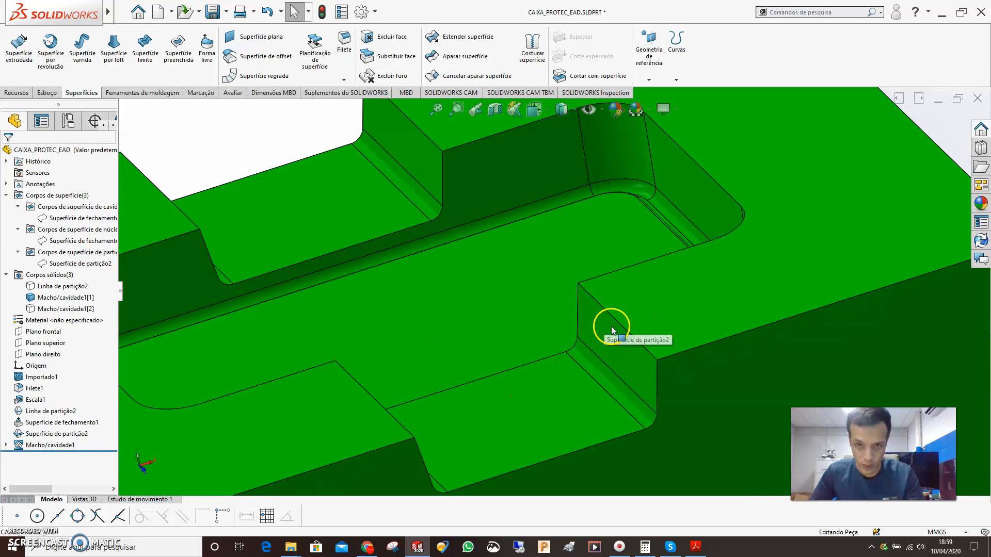
pyautogui.moveTo(463, 414); pyautogui.dragTo(414, 415, button='middle')
pyautogui.moveTo(601, 375); pyautogui.dragTo(631, 354, button='middle')
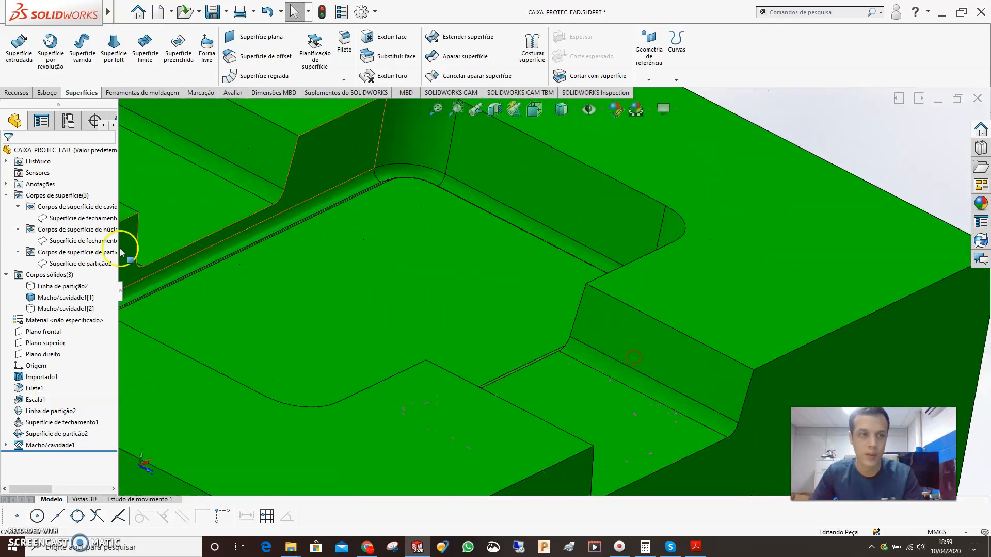
# Show the solid body Macho/cavidade1[2] in place of Macho/cavidade1[1], viewing its side window and stepped ledge.
pyautogui.click(66, 298)
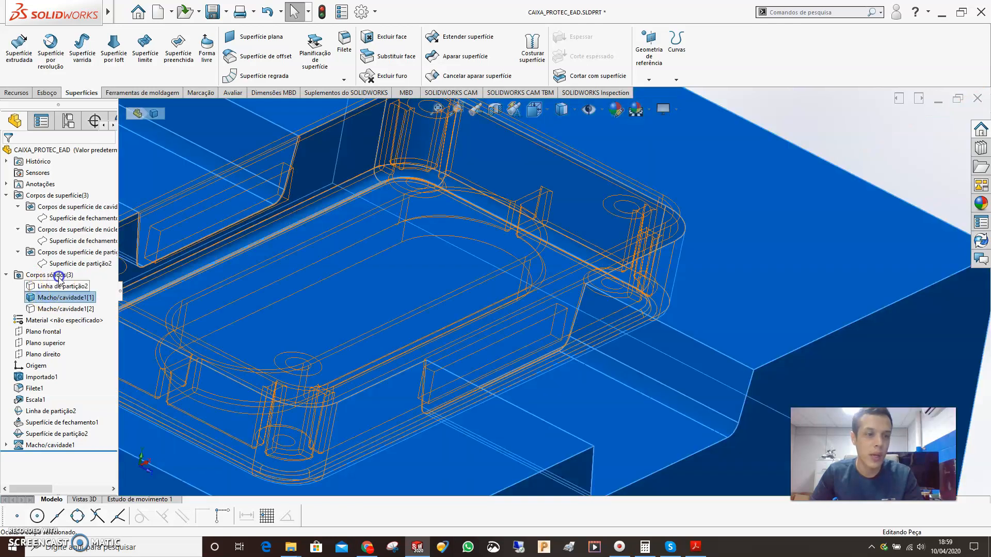
pyautogui.click(59, 309)
pyautogui.click(69, 297)
pyautogui.moveTo(542, 378); pyautogui.dragTo(518, 209, button='middle')
pyautogui.scroll(-8, 521, 329)
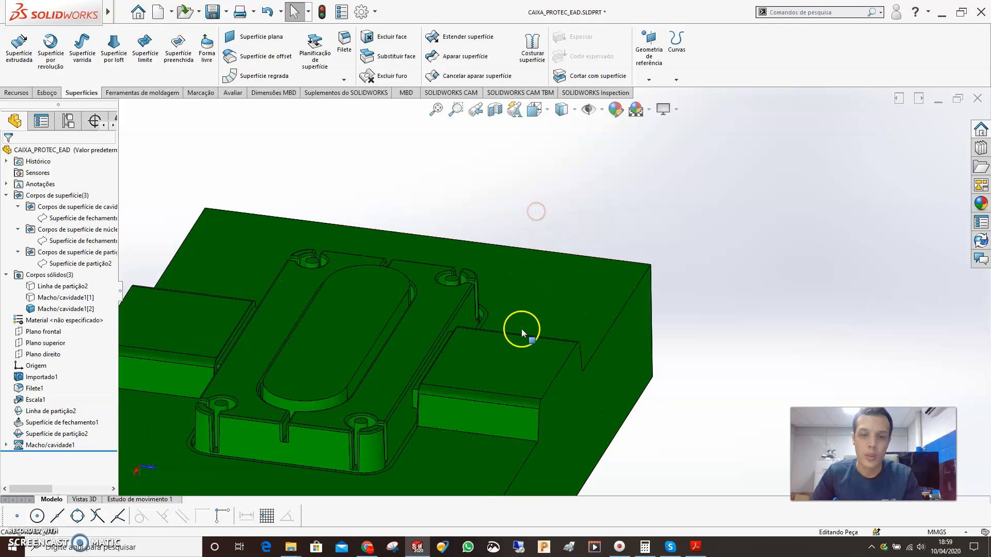
pyautogui.moveTo(367, 406); pyautogui.dragTo(590, 302, button='middle')
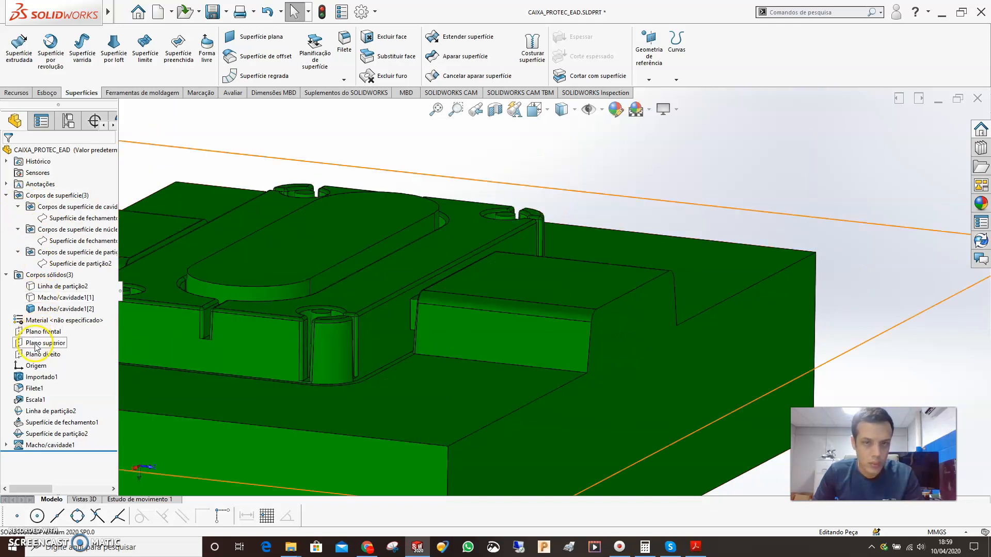
# Start a new sketch on Plano direito, facing the gap between the raised core and the side ledge.
pyautogui.click(16, 94)
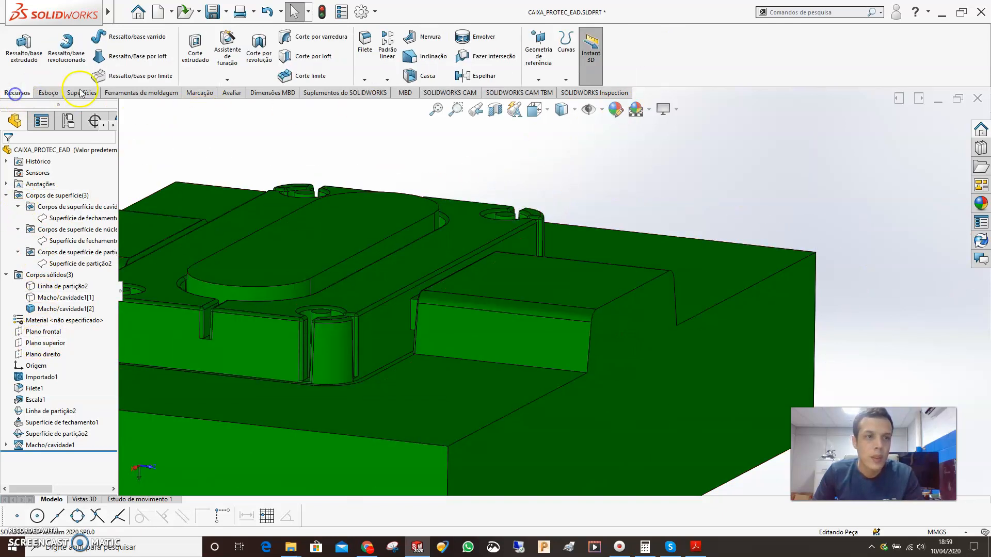
pyautogui.click(150, 94)
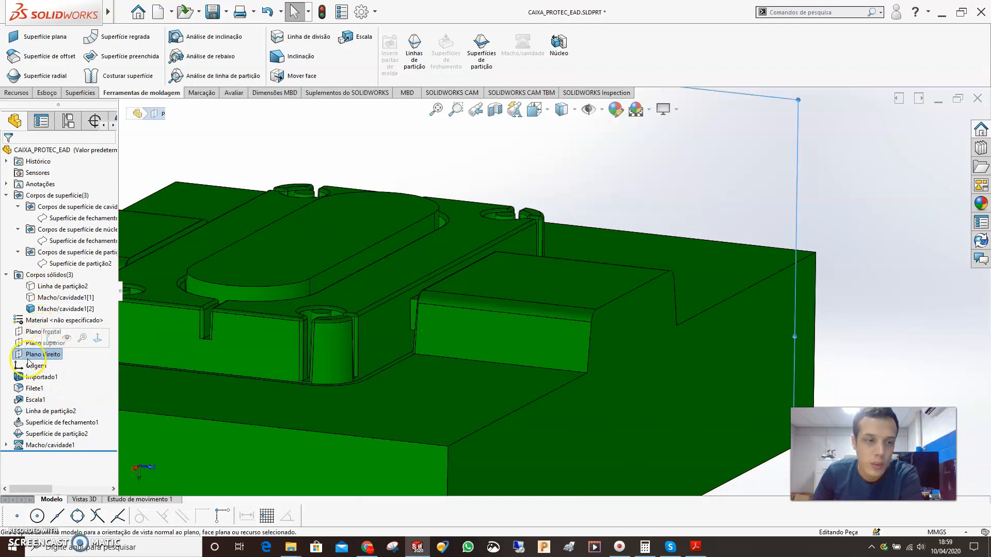
pyautogui.click(52, 341)
pyautogui.scroll(-6, 613, 371)
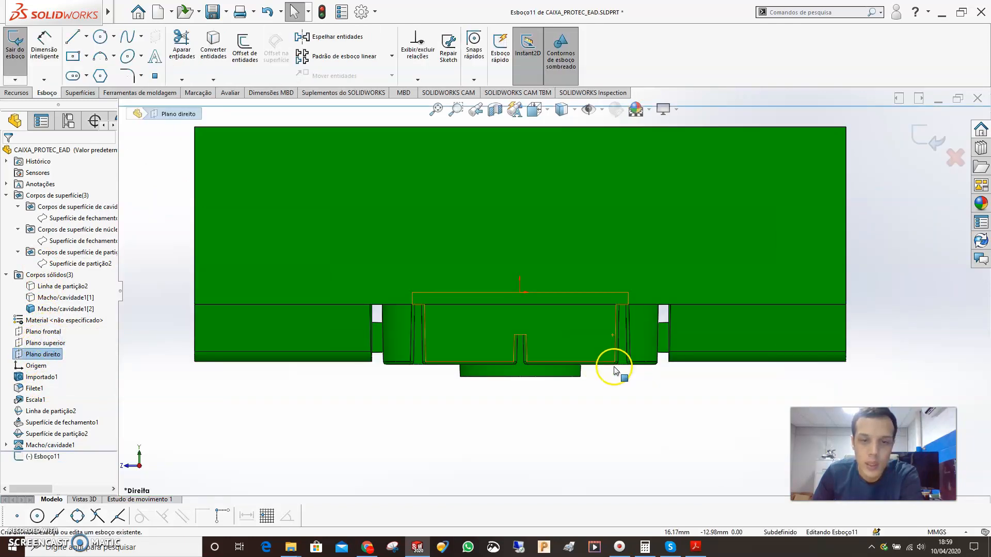
pyautogui.scroll(-4, 454, 255)
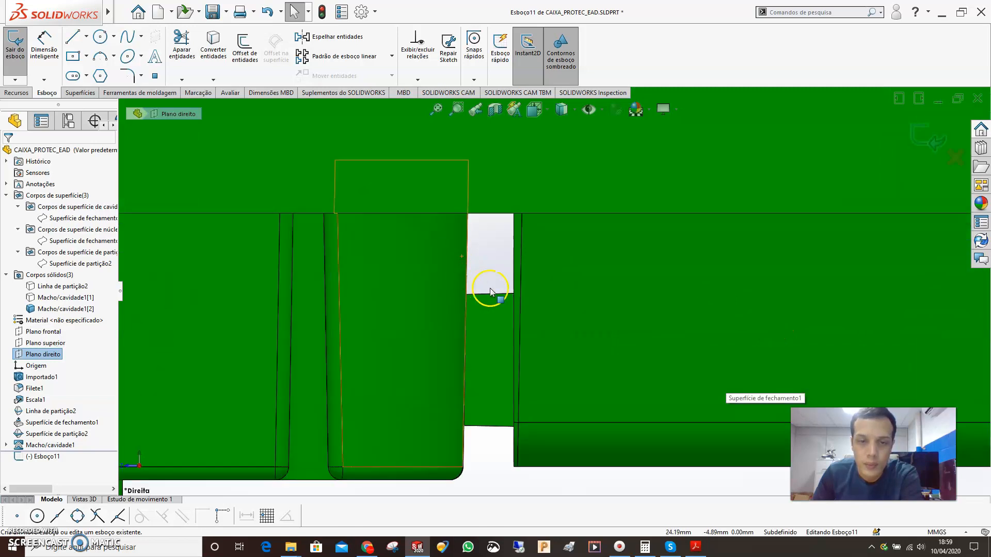
pyautogui.scroll(4, 519, 277)
pyautogui.scroll(3, 604, 277)
pyautogui.scroll(-3, 534, 264)
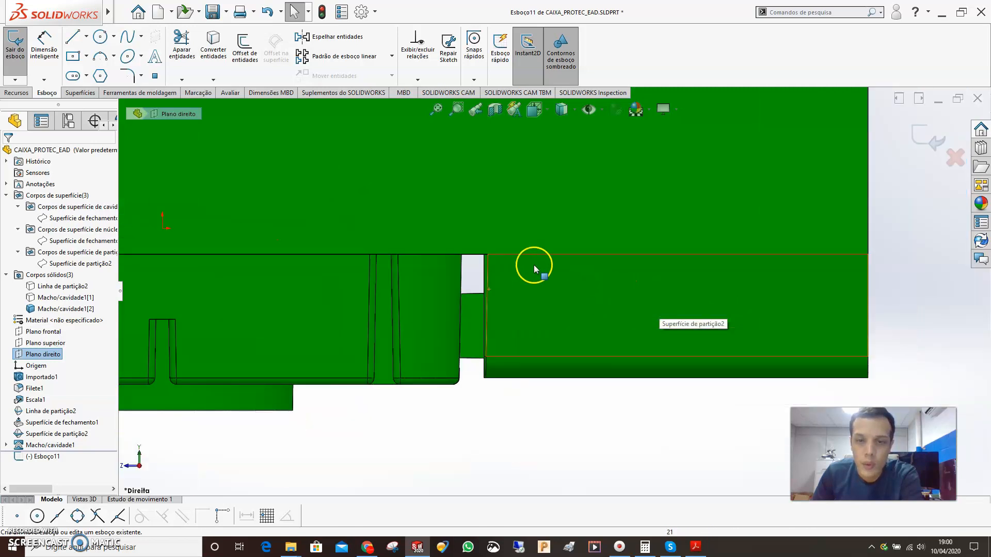
# Draw a line along the core's drafted side edge, from its lower fillet edge up to the block's flat face.
pyautogui.click(72, 38)
pyautogui.scroll(-2, 497, 261)
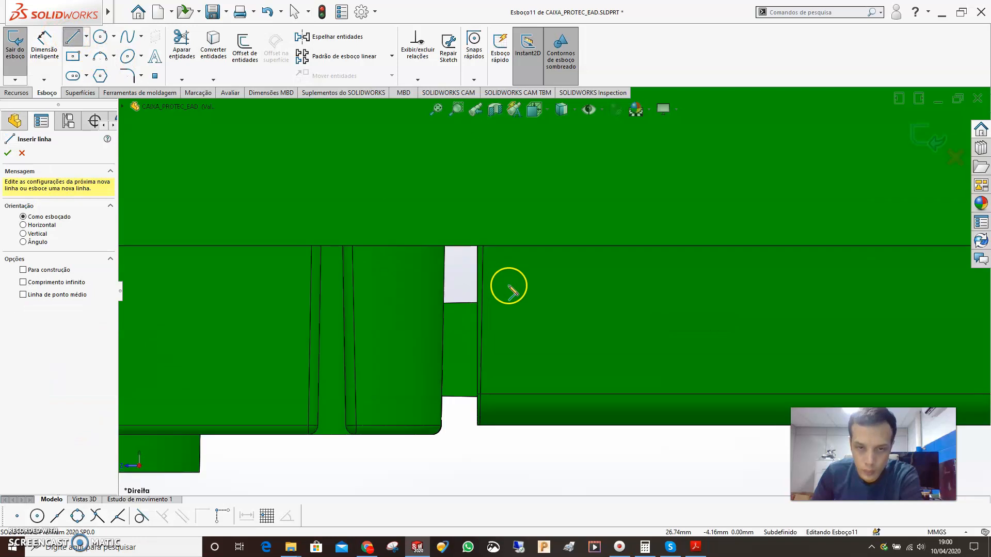
pyautogui.scroll(2, 506, 287)
pyautogui.scroll(-2, 500, 279)
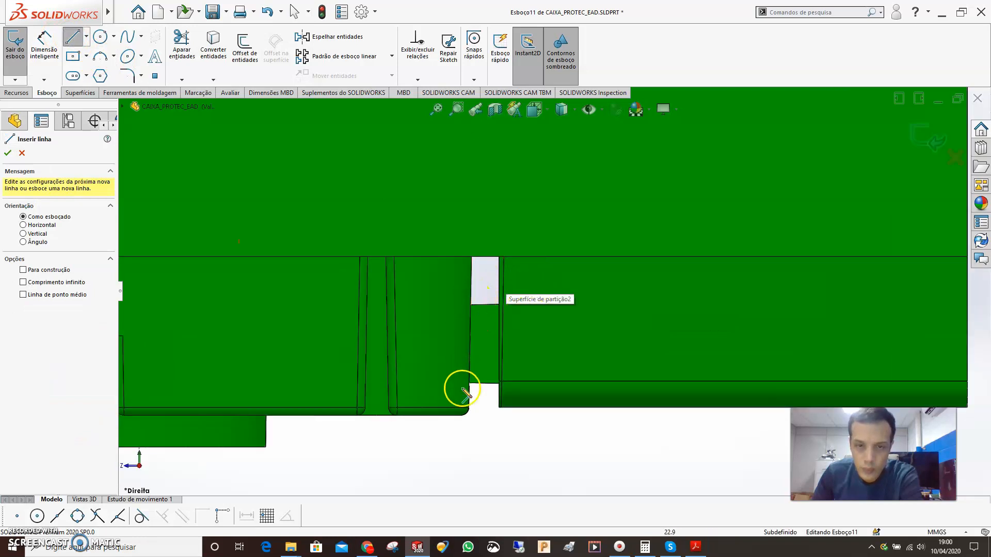
pyautogui.scroll(-3, 467, 392)
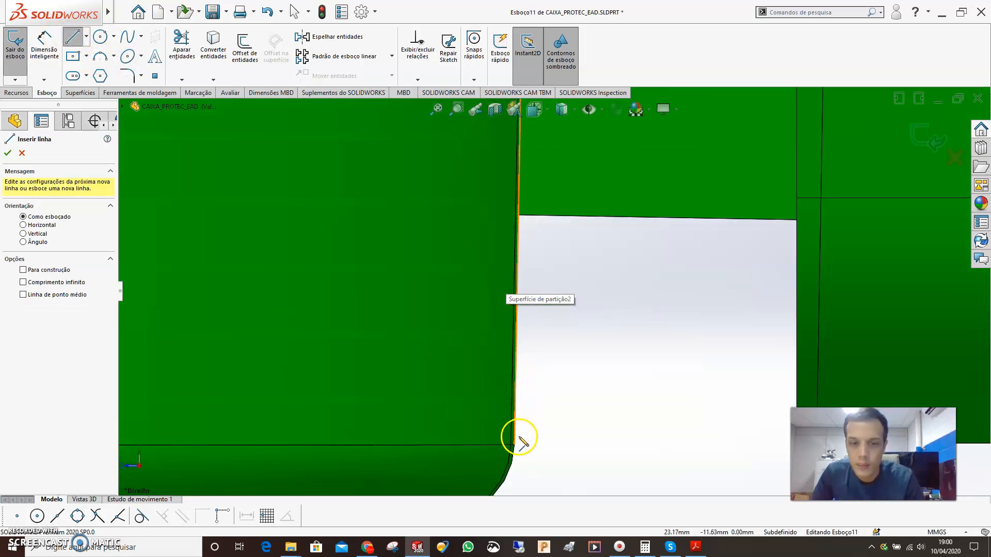
pyautogui.click(515, 445)
pyautogui.scroll(5, 556, 234)
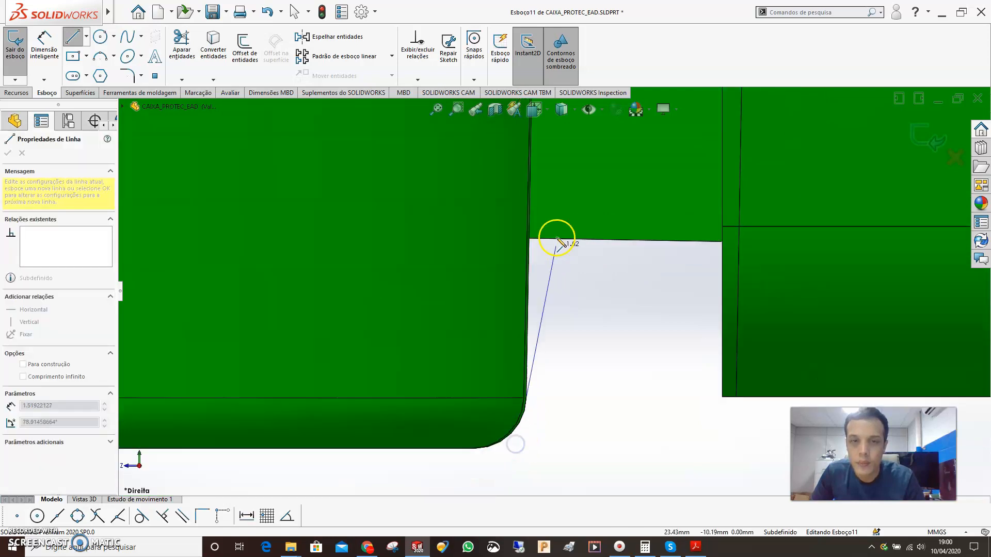
pyautogui.scroll(-4, 563, 151)
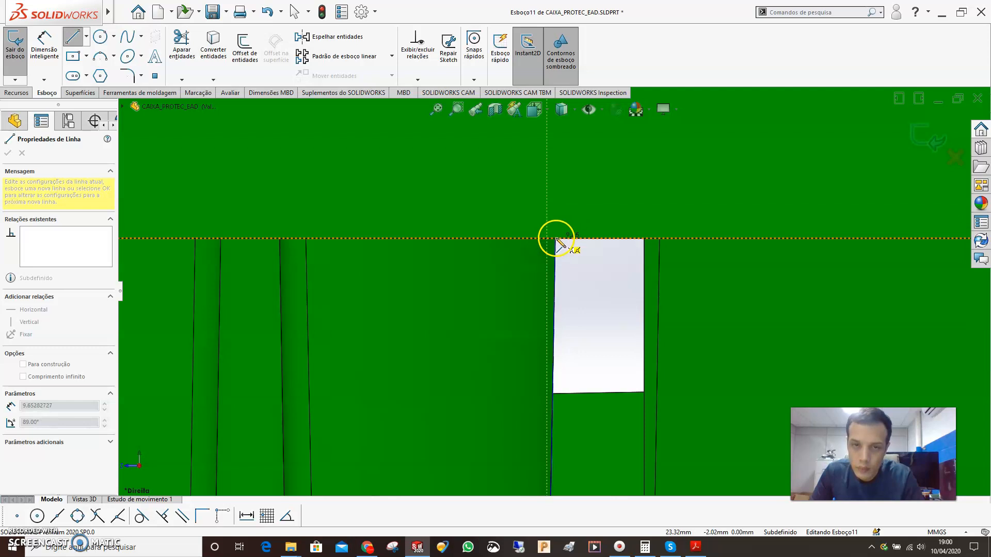
pyautogui.click(555, 238)
# Continue with a horizontal line about 31.7 mm long to the block's outer edge and a vertical line down past the side ledge.
pyautogui.scroll(4, 779, 254)
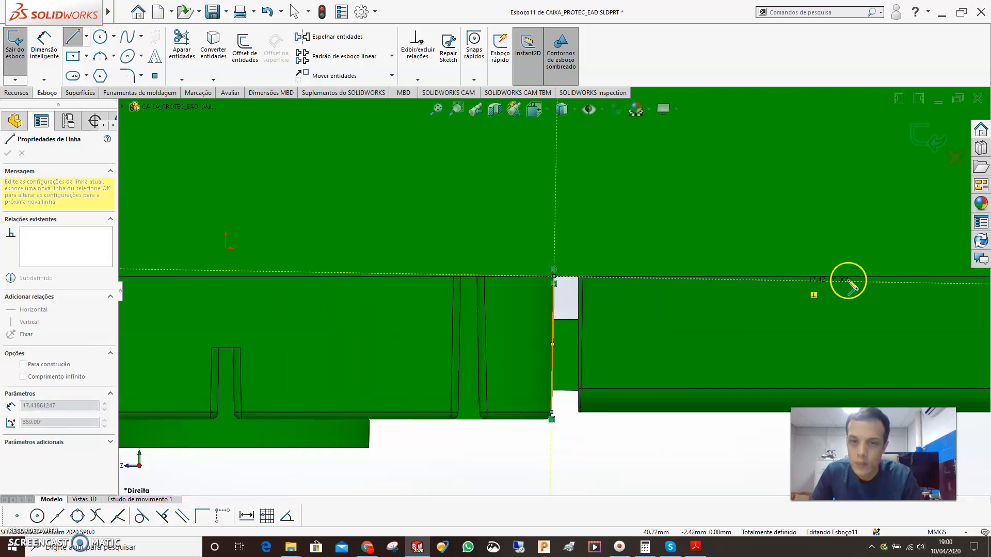
pyautogui.scroll(-3, 714, 293)
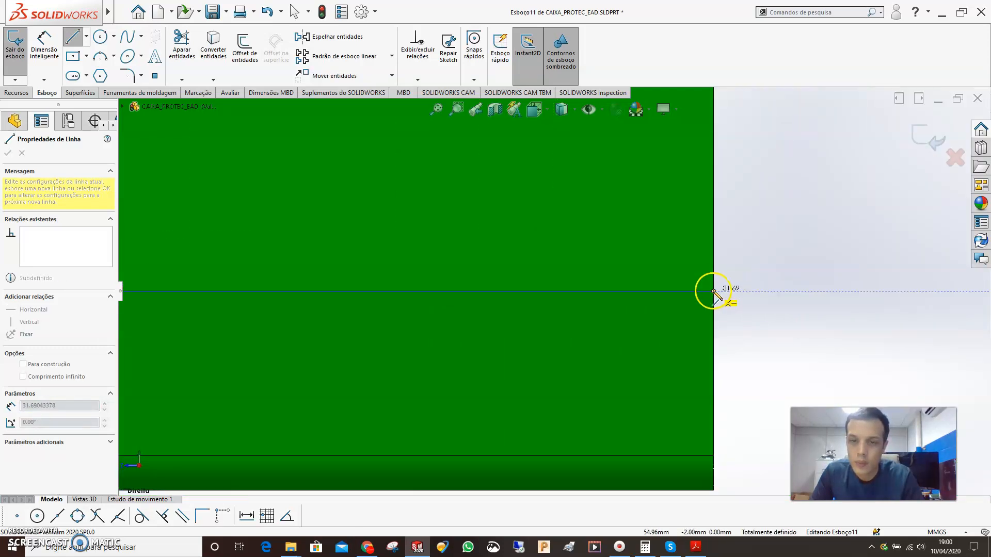
pyautogui.click(714, 292)
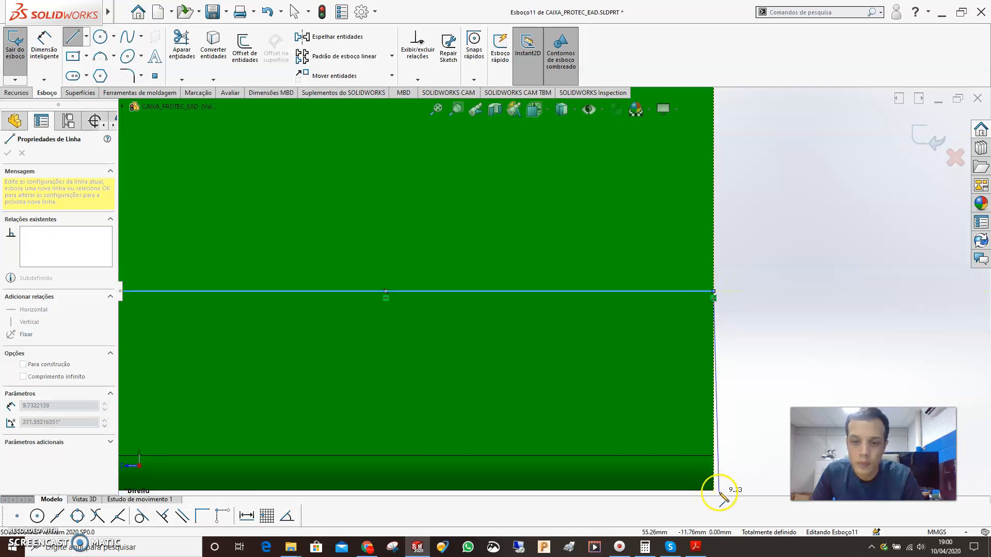
pyautogui.scroll(-1, 712, 492)
pyautogui.scroll(-2, 707, 464)
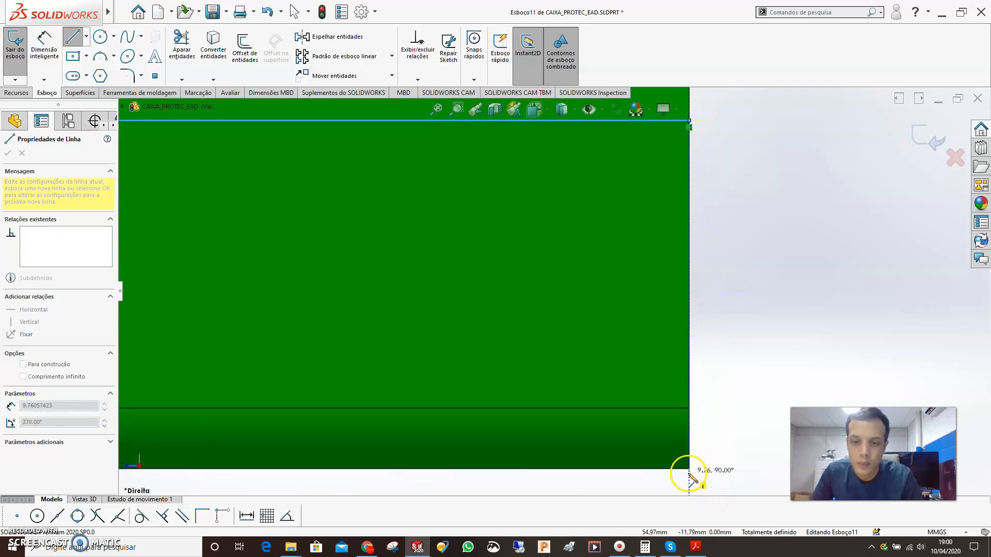
pyautogui.click(689, 481)
# Close the profile with a line about 31.9 mm long back to its starting point at the core's fillet edge.
pyautogui.scroll(8, 578, 417)
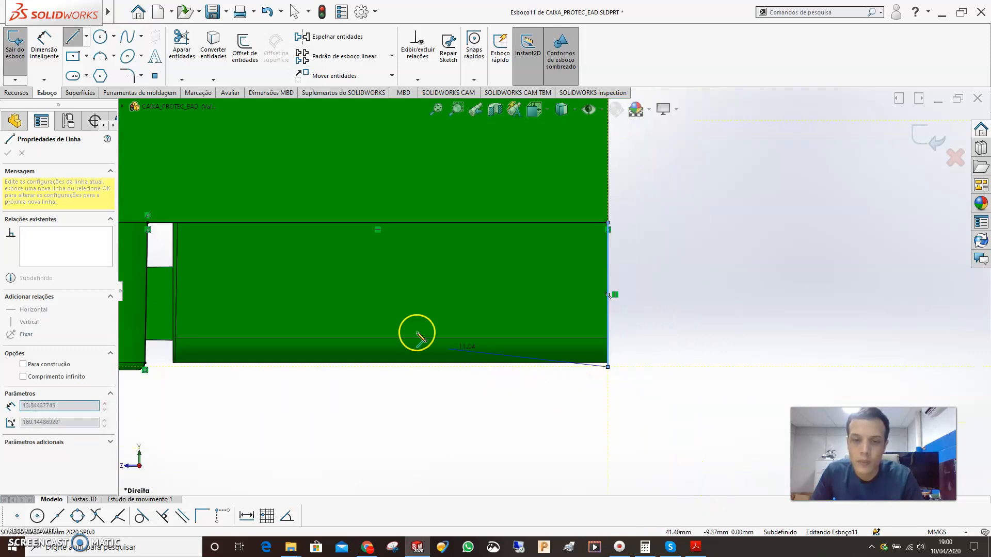
pyautogui.scroll(-4, 355, 319)
pyautogui.scroll(-3, 440, 336)
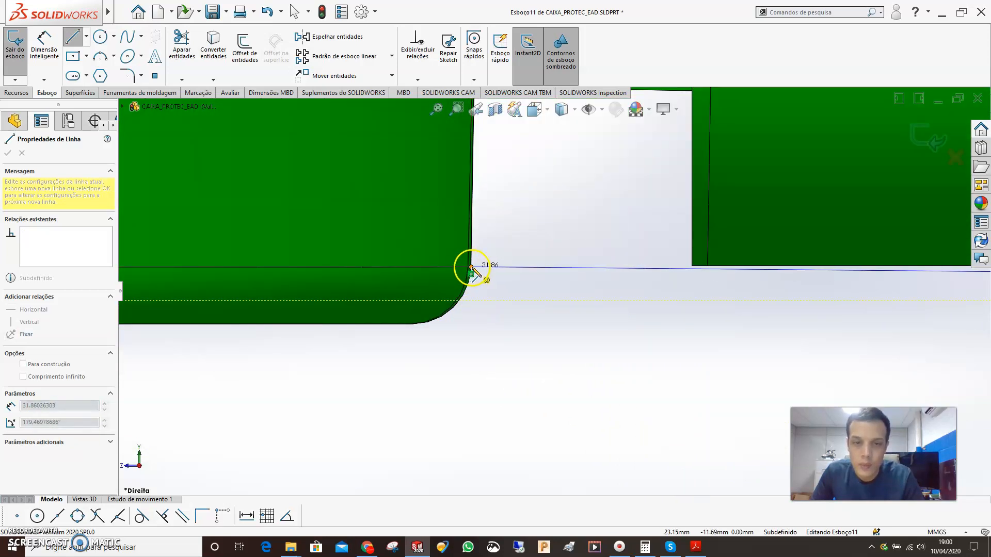
pyautogui.click(470, 267)
pyautogui.scroll(4, 542, 274)
pyautogui.press('Escape')
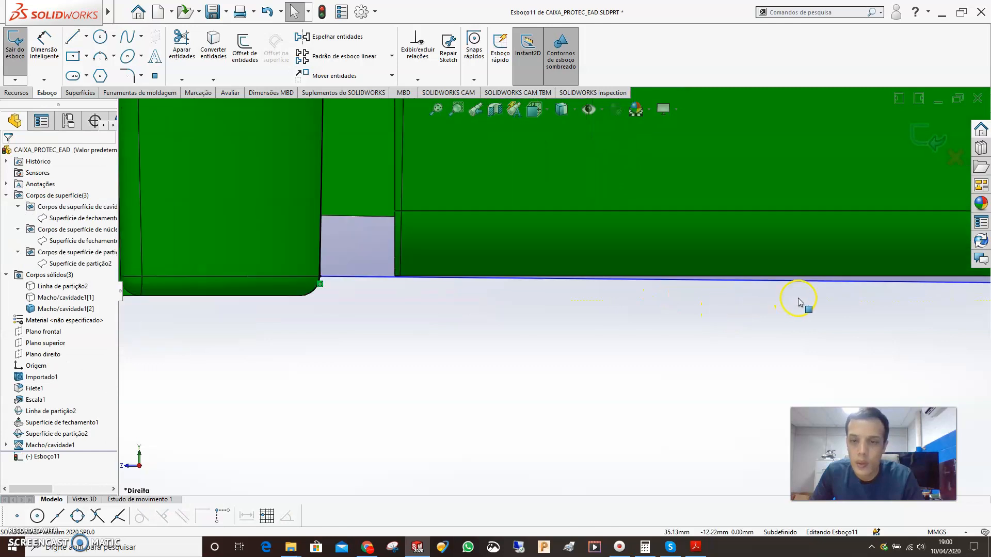
pyautogui.scroll(-1, 798, 302)
pyautogui.scroll(-3, 413, 293)
pyautogui.scroll(7, 597, 260)
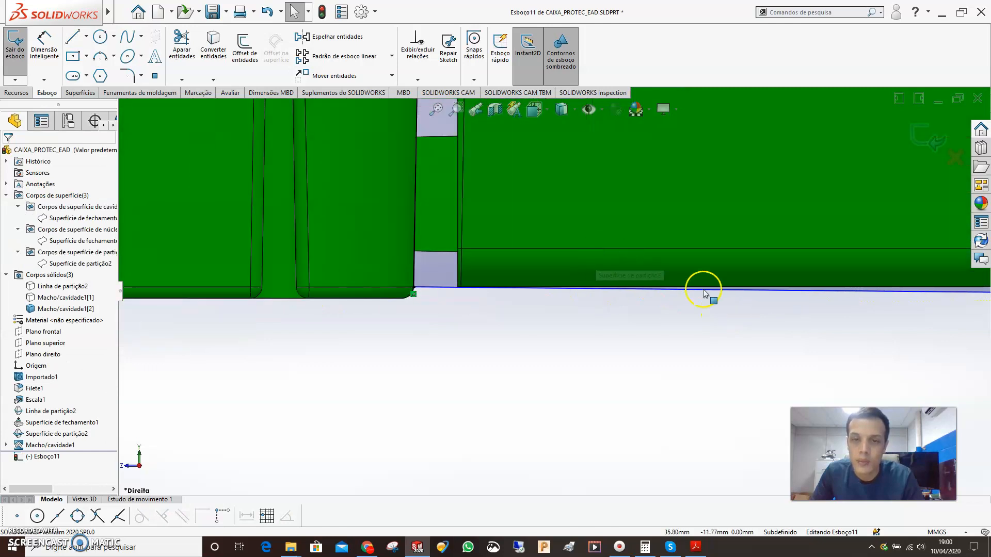
pyautogui.scroll(-2, 779, 292)
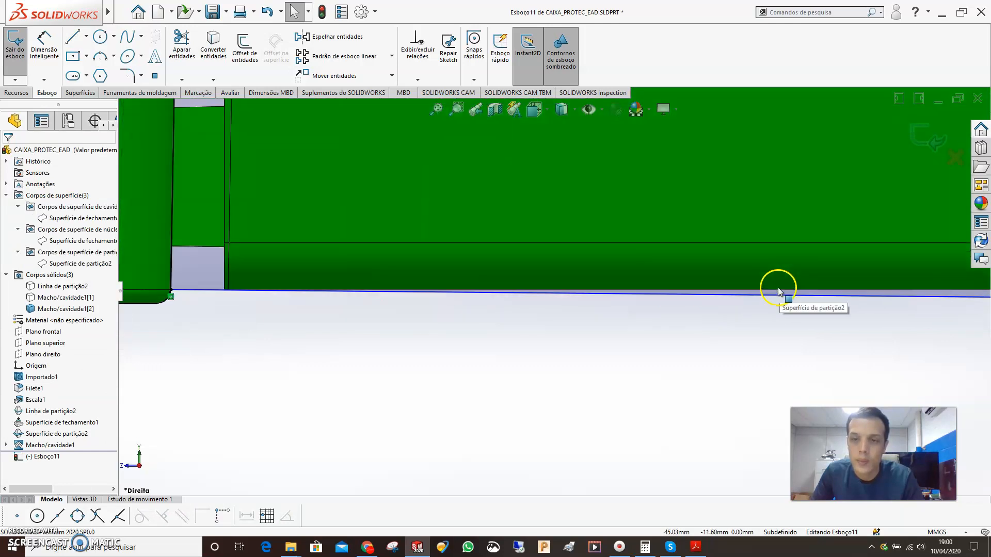
# Add a horizontal relation to the profile's long closing line and check how it meets the core's edge.
pyautogui.click(753, 297)
pyautogui.click(778, 255)
pyautogui.click(556, 294)
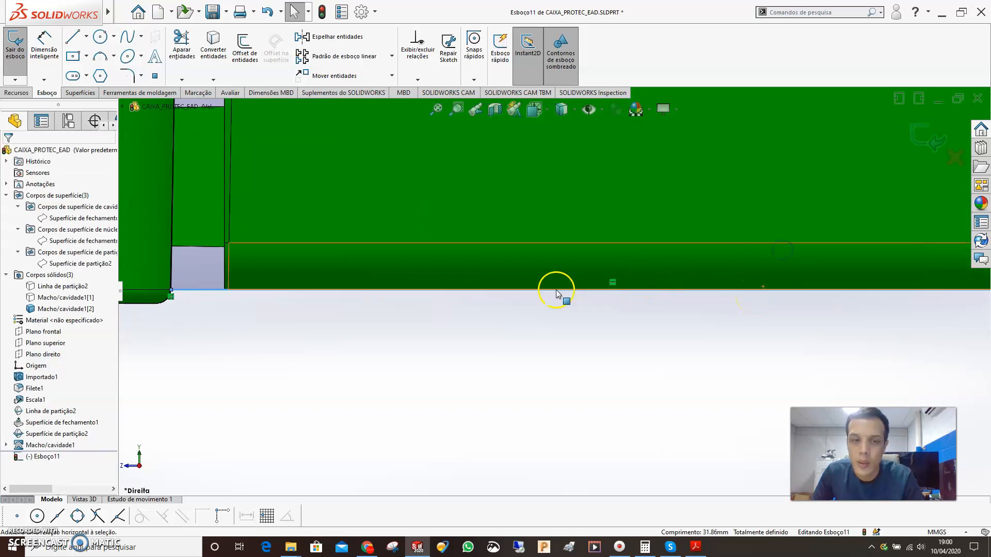
pyautogui.scroll(-10, 298, 305)
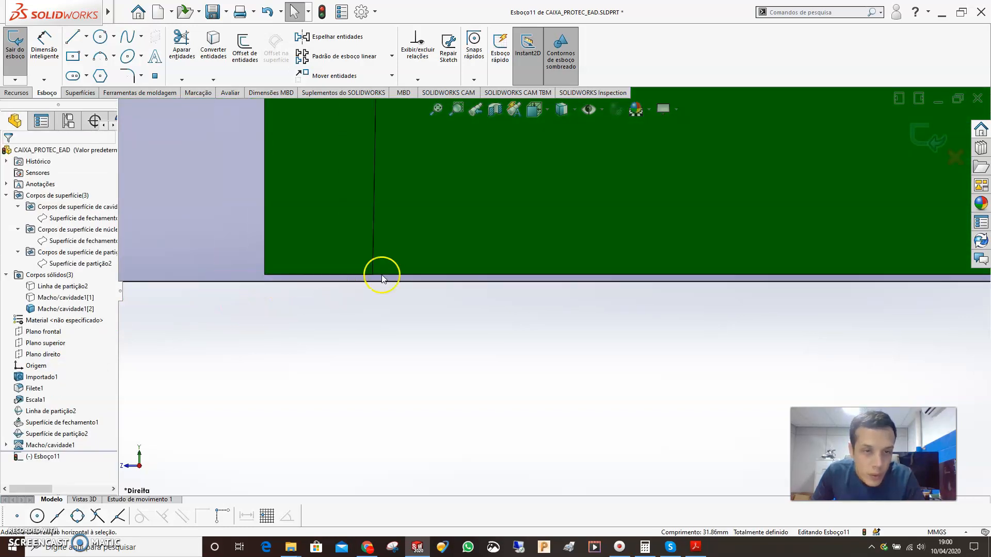
pyautogui.scroll(10, 676, 274)
pyautogui.moveTo(684, 274); pyautogui.dragTo(626, 117, button='middle')
pyautogui.scroll(5, 512, 155)
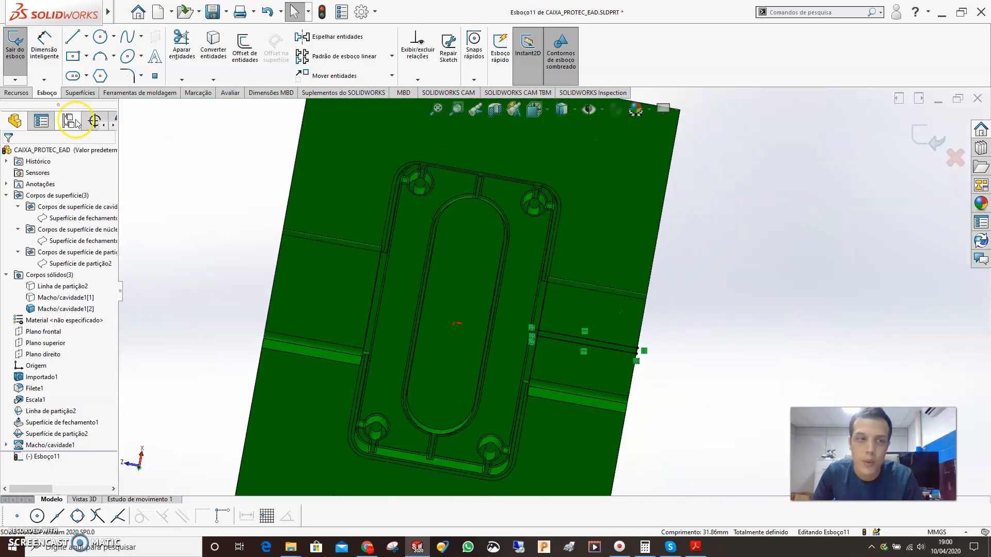
# Exit the sketch and start a Core feature from the profile, with Macho/cavidade1[2] as the body to split.
pyautogui.click(138, 94)
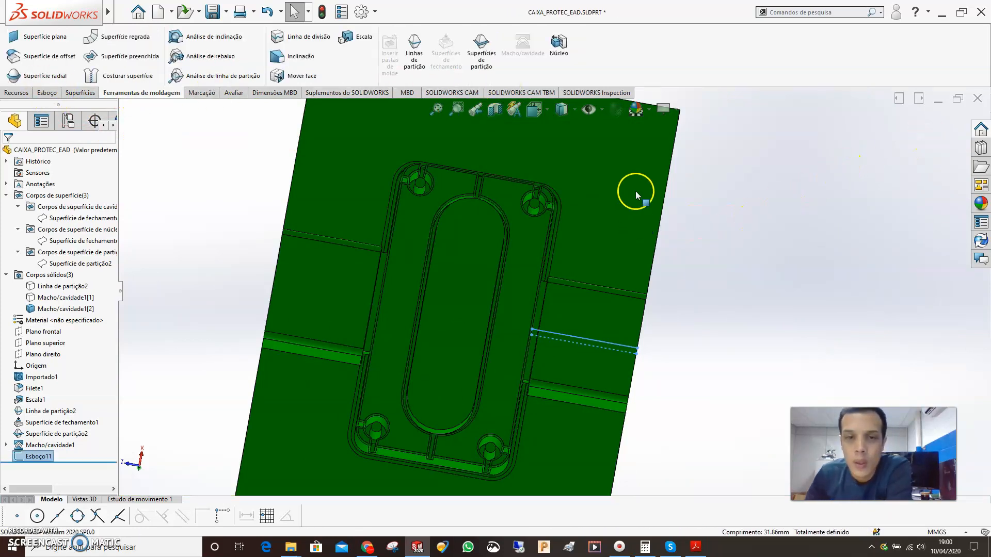
pyautogui.click(560, 49)
pyautogui.moveTo(619, 392); pyautogui.dragTo(559, 337, button='middle')
pyautogui.scroll(-2, 590, 295)
pyautogui.scroll(-2, 502, 352)
pyautogui.moveTo(502, 352)
pyautogui.mouseDown(button='middle')
pyautogui.moveTo(506, 387)
pyautogui.moveTo(537, 413)
pyautogui.mouseUp(button='middle')
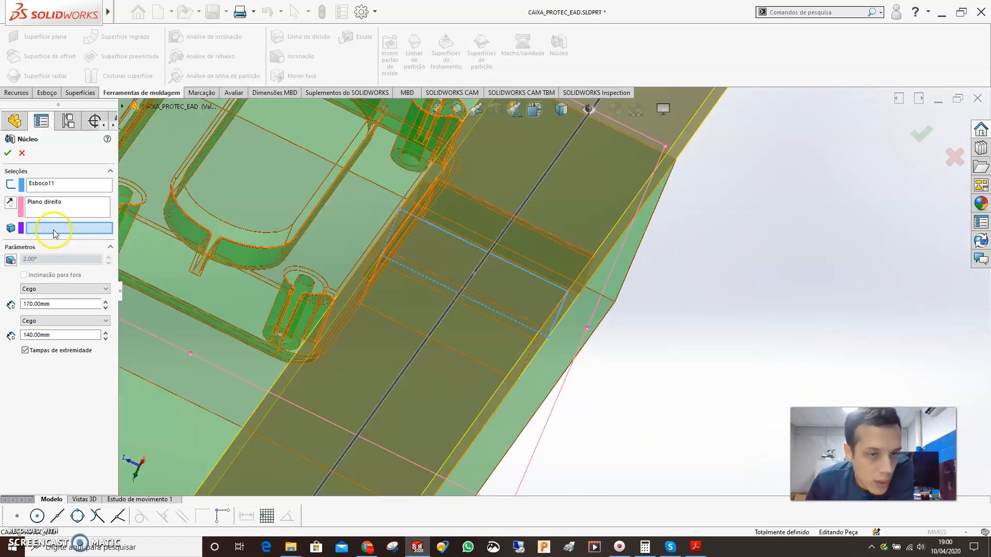
pyautogui.click(223, 267)
# Set the Core feature's depth to 25 mm in both directions and create it.
pyautogui.moveTo(412, 269); pyautogui.dragTo(371, 222, button='middle')
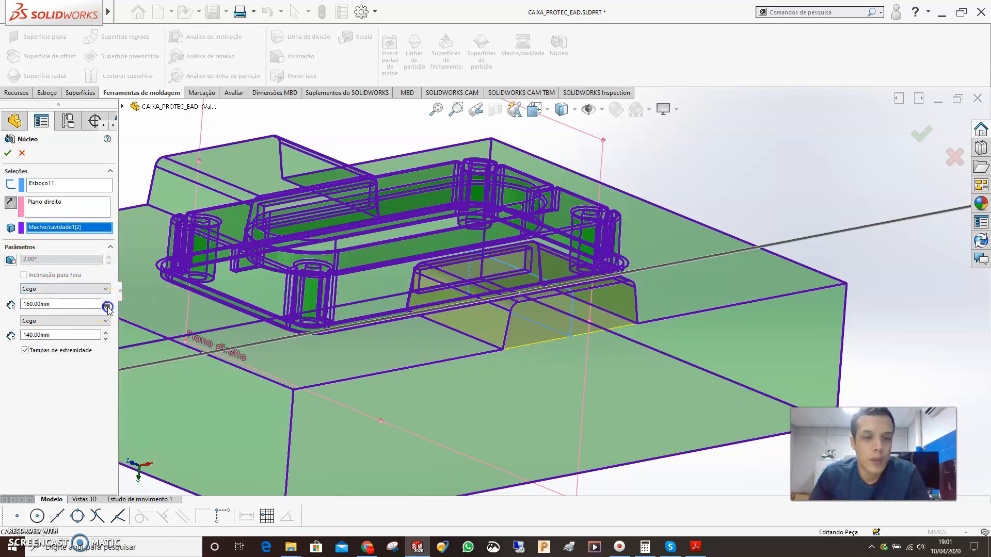
pyautogui.click(106, 307)
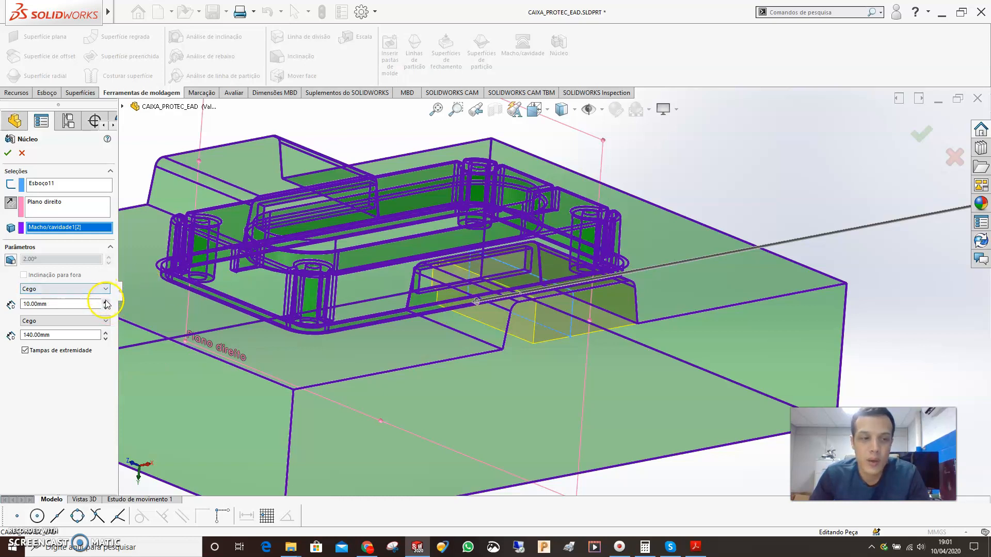
pyautogui.click(106, 302)
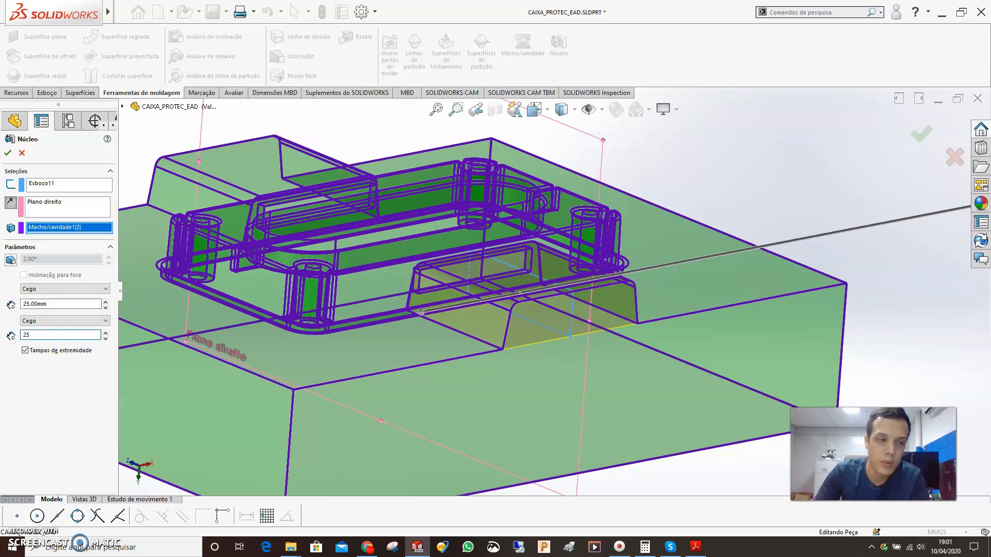
pyautogui.click(8, 154)
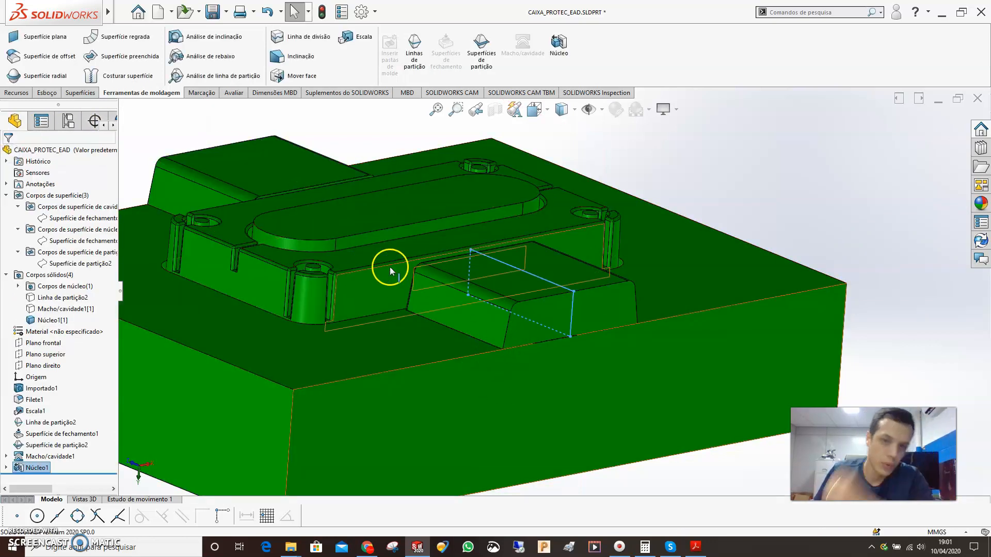
# Isolate the main core block Núcleo1[1] and examine the area where the side-ledge block is cut out.
pyautogui.click(58, 320)
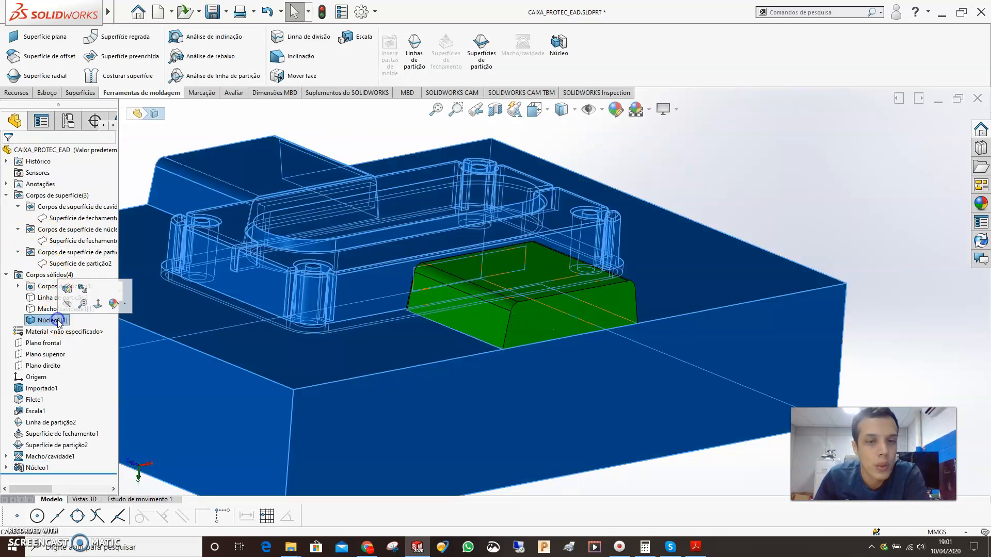
pyautogui.rightClick(56, 321)
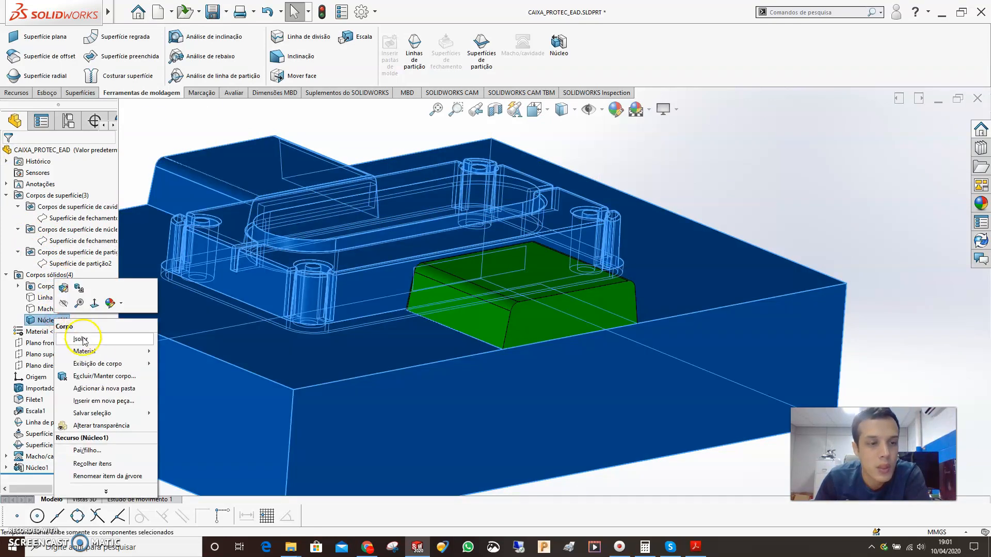
pyautogui.click(78, 326)
pyautogui.scroll(-8, 592, 294)
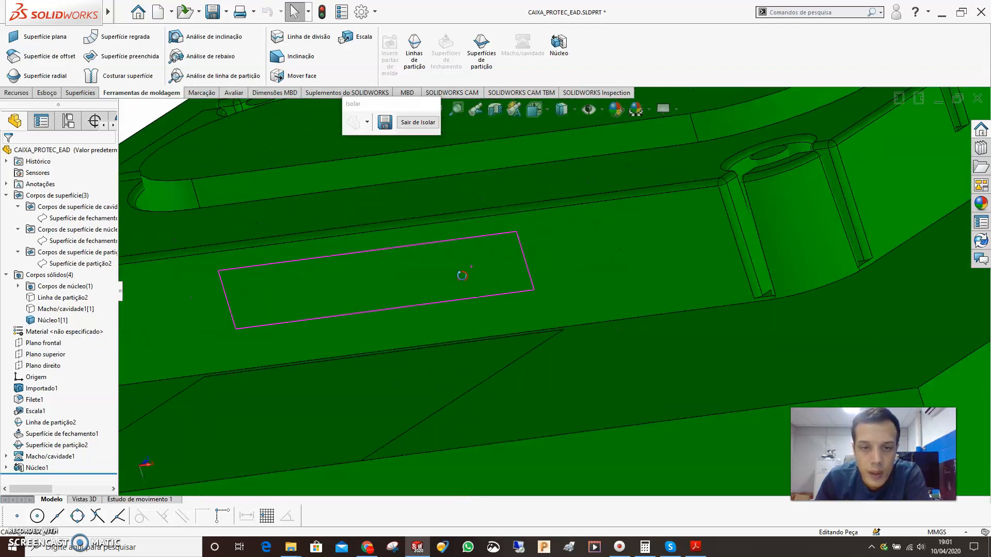
pyautogui.moveTo(461, 276); pyautogui.dragTo(425, 323, button='middle')
pyautogui.scroll(-4, 504, 341)
pyautogui.moveTo(502, 333); pyautogui.dragTo(524, 248, button='middle')
pyautogui.scroll(4, 424, 311)
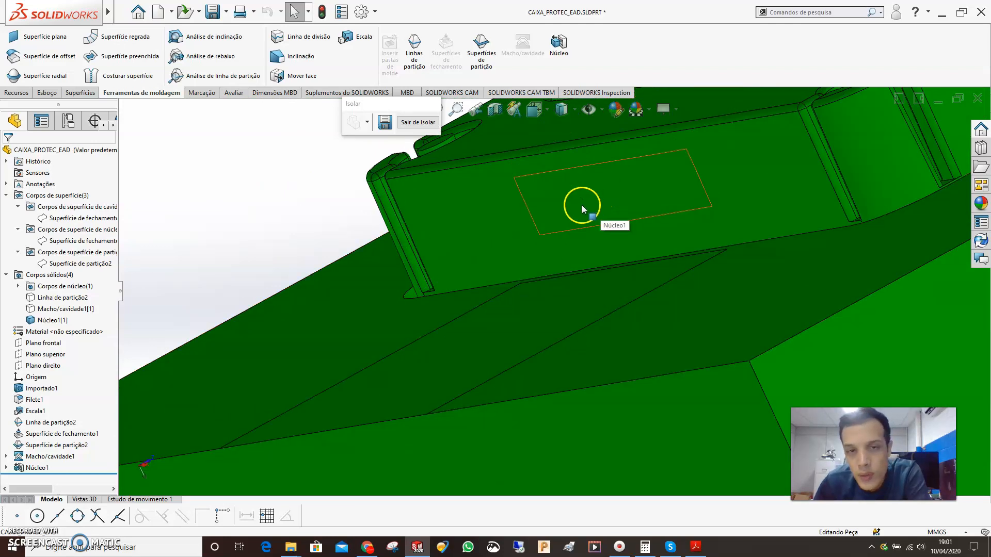
pyautogui.moveTo(562, 195); pyautogui.dragTo(676, 209, button='middle')
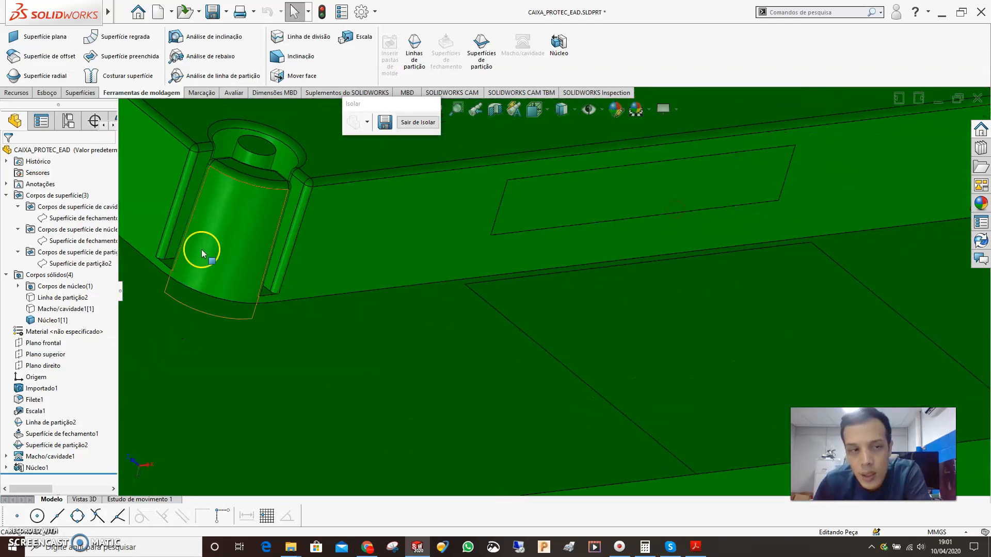
# Hide the main core block in the isolated view and show the extracted body Núcleo1[2] instead.
pyautogui.click(38, 321)
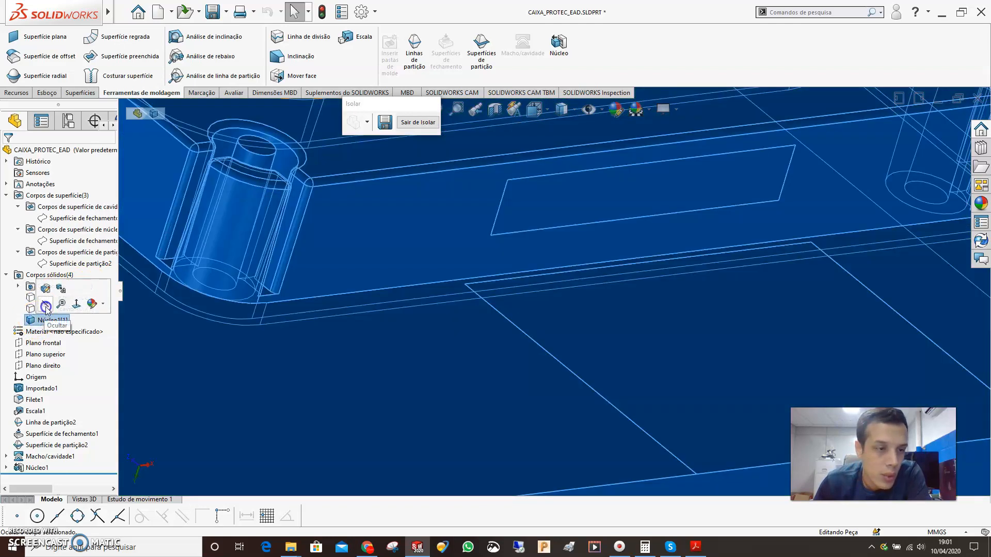
pyautogui.click(46, 309)
pyautogui.click(18, 286)
pyautogui.click(44, 297)
pyautogui.click(56, 281)
pyautogui.scroll(2, 573, 265)
pyautogui.scroll(7, 660, 263)
pyautogui.click(761, 321)
# Examine the extracted side block from several sides and exit the isolated view.
pyautogui.scroll(-6, 564, 306)
pyautogui.moveTo(560, 303); pyautogui.dragTo(645, 281, button='middle')
pyautogui.scroll(-2, 637, 212)
pyautogui.moveTo(637, 211)
pyautogui.mouseDown(button='middle')
pyautogui.moveTo(577, 303)
pyautogui.moveTo(619, 208)
pyautogui.mouseUp(button='middle')
pyautogui.scroll(-4, 613, 248)
pyautogui.scroll(6, 621, 206)
pyautogui.scroll(1, 595, 308)
pyautogui.moveTo(594, 308); pyautogui.dragTo(574, 287, button='middle')
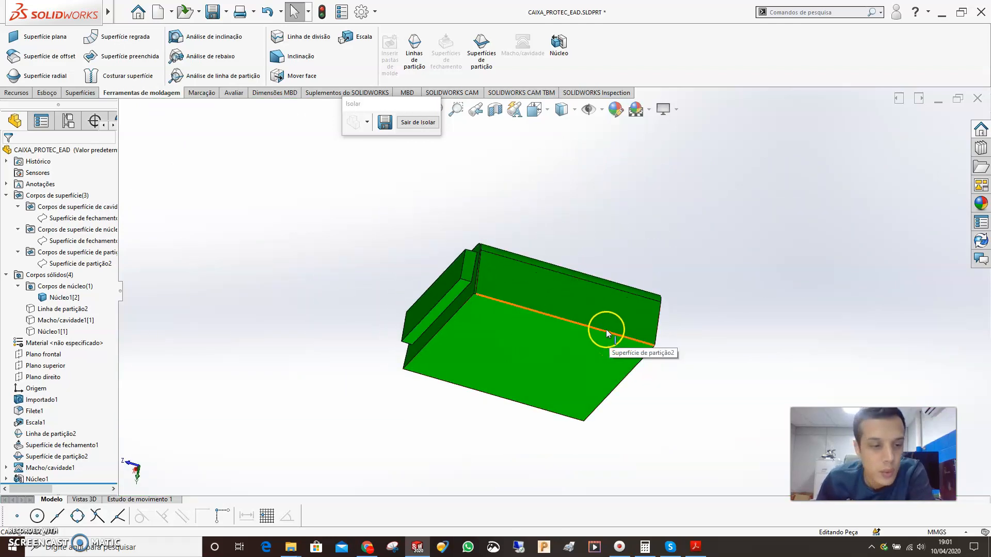
pyautogui.moveTo(641, 318); pyautogui.dragTo(413, 303, button='middle')
pyautogui.moveTo(728, 343); pyautogui.dragTo(547, 374, button='middle')
pyautogui.scroll(4, 524, 361)
pyautogui.click(404, 123)
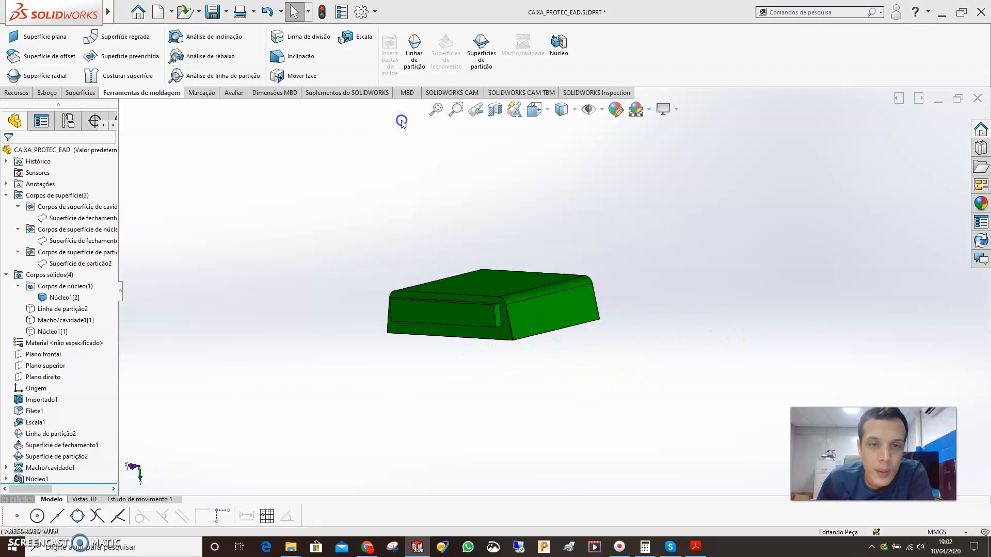
pyautogui.moveTo(545, 310); pyautogui.dragTo(495, 374, button='middle')
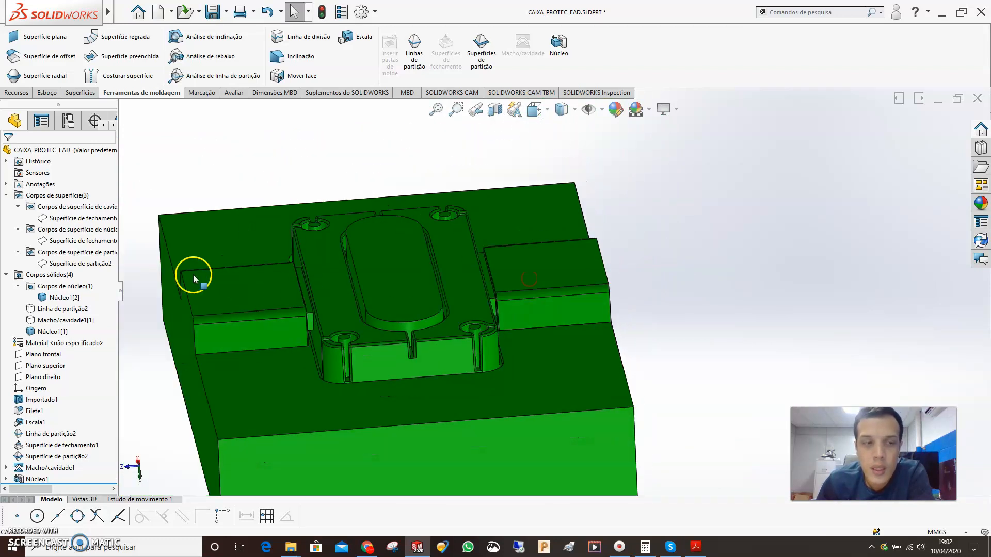
# Highlight the main core block and the extracted side block in turn to tell the two bodies apart.
pyautogui.click(46, 332)
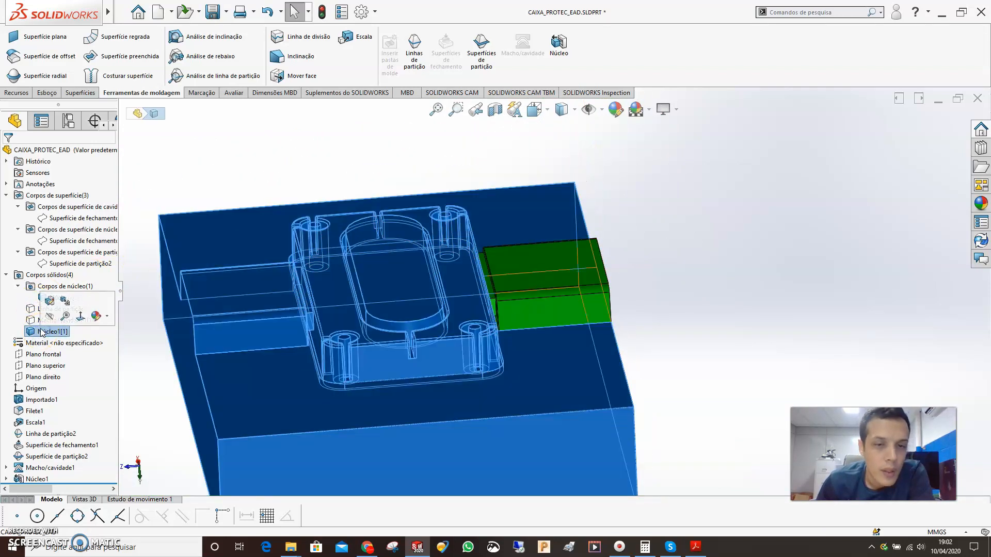
pyautogui.click(707, 277)
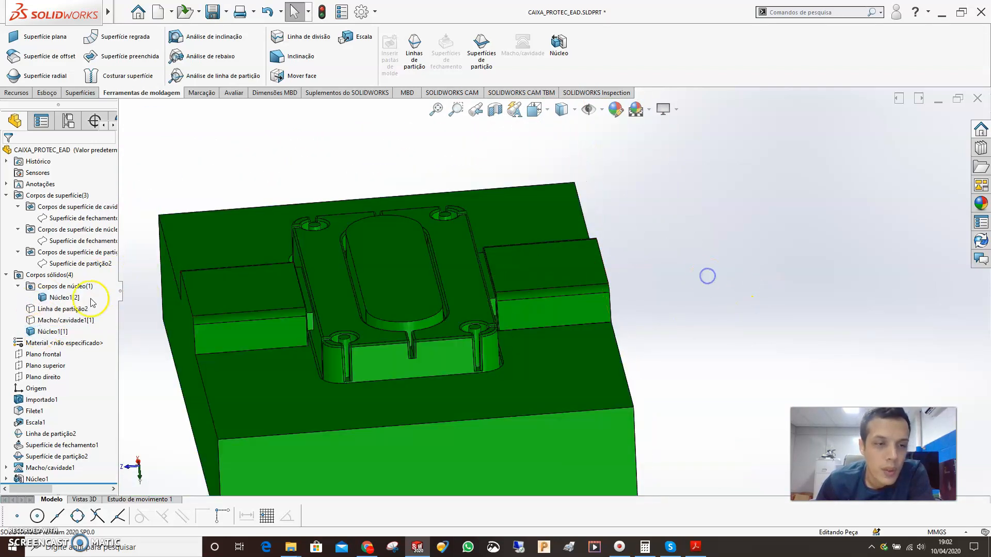
pyautogui.click(61, 299)
pyautogui.scroll(5, 604, 269)
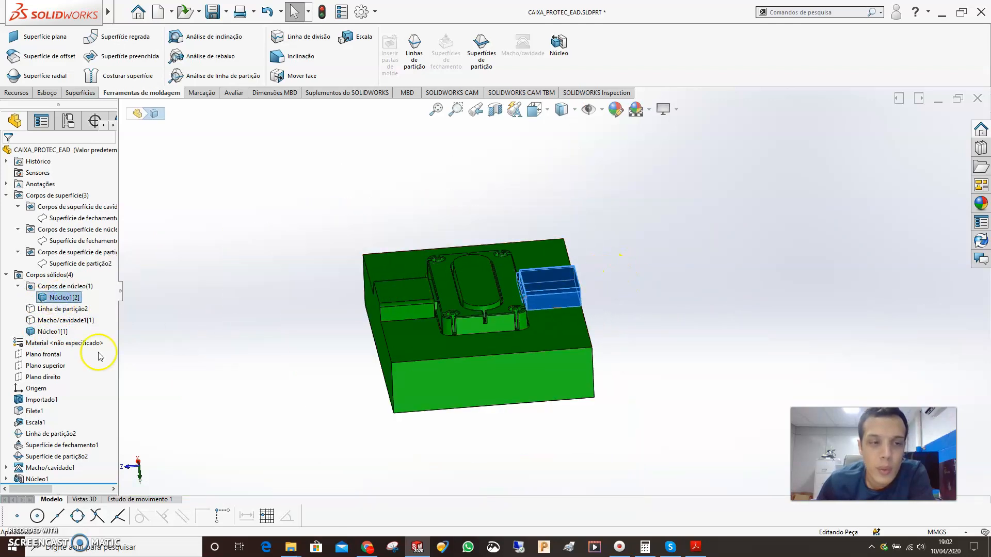
pyautogui.scroll(-5, 625, 315)
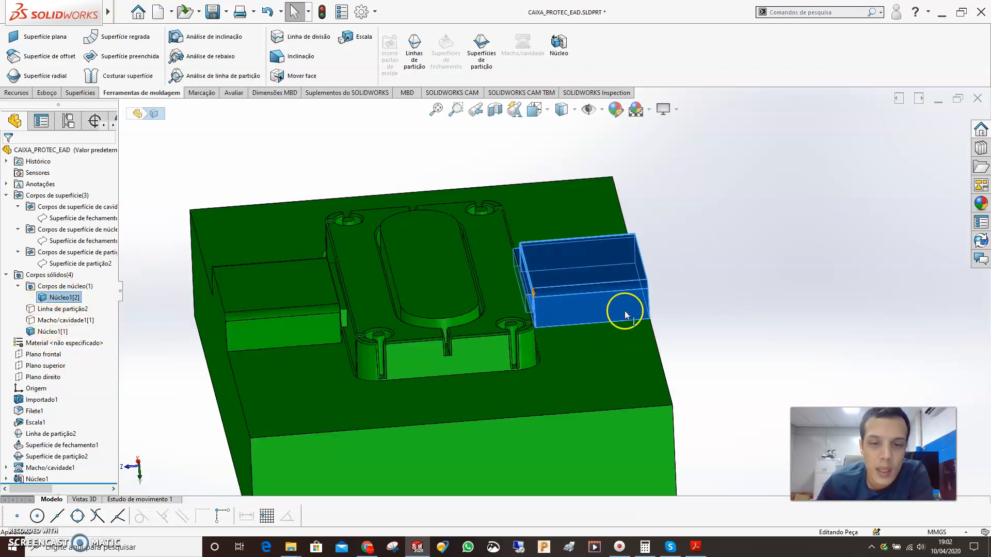
pyautogui.click(758, 325)
pyautogui.scroll(-5, 626, 309)
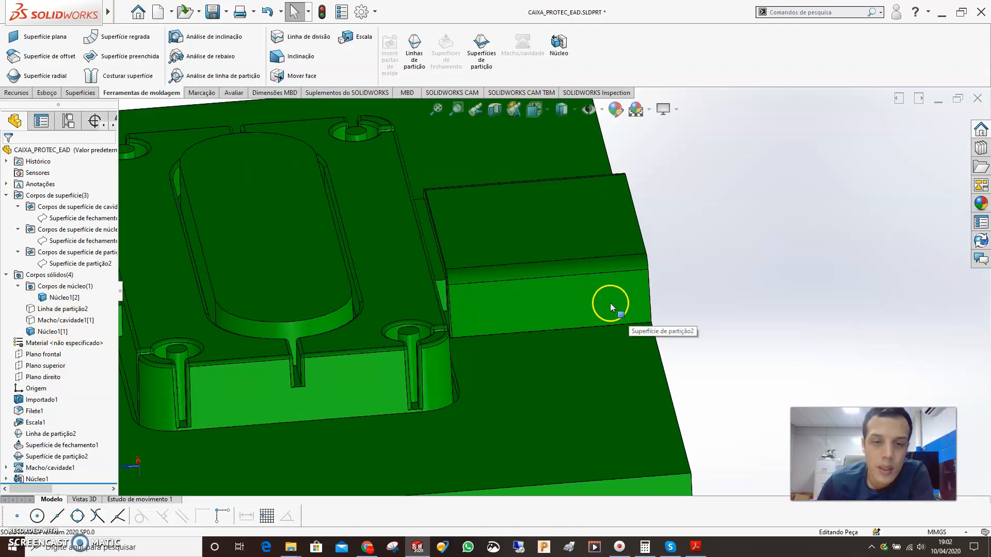
pyautogui.scroll(5, 614, 307)
# Show the cavity body Macho/cavidade1[1] on top of the core block.
pyautogui.click(55, 320)
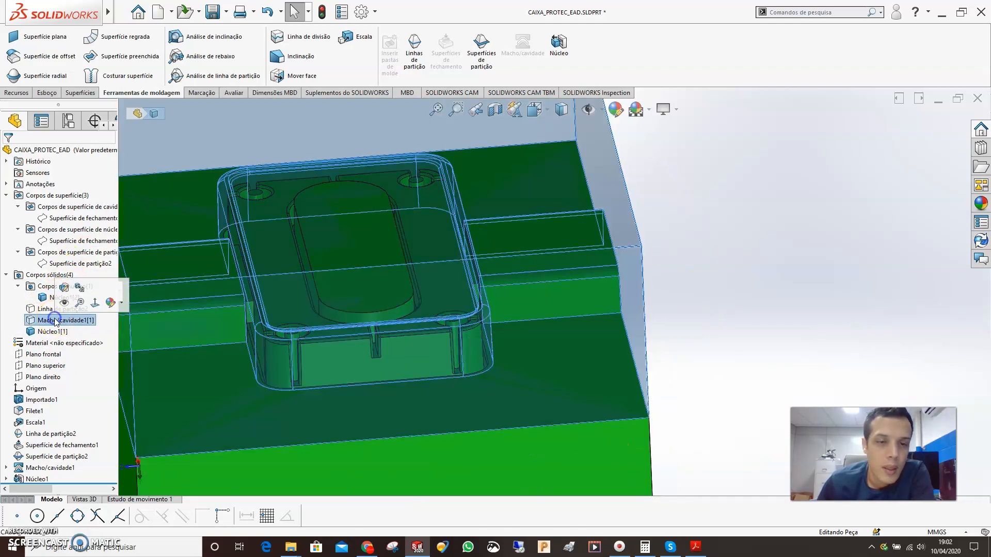
pyautogui.click(62, 303)
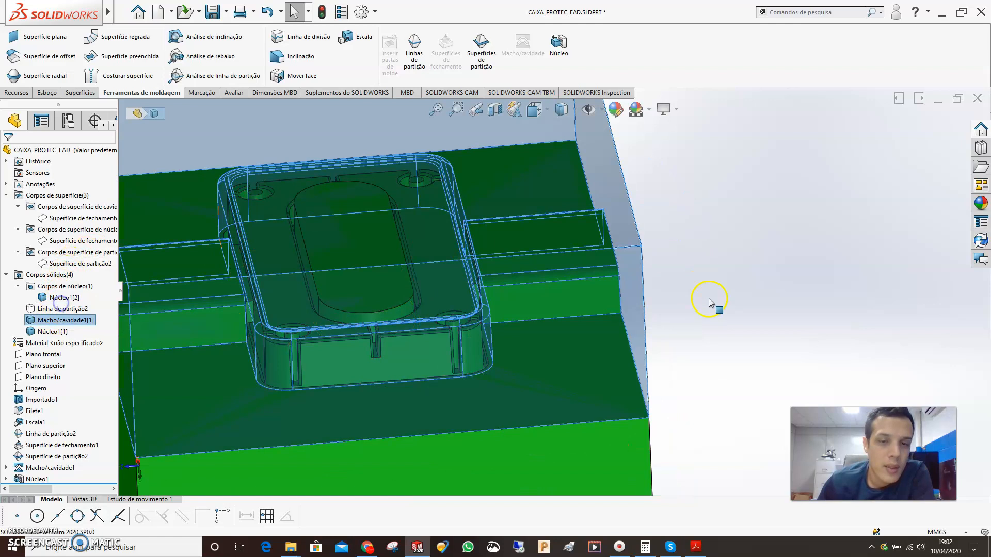
pyautogui.click(741, 235)
pyautogui.scroll(5, 542, 284)
pyautogui.moveTo(497, 265); pyautogui.dragTo(516, 221, button='middle')
# Rename the cavity body MATRIZ and the main core block MACHO.
pyautogui.click(61, 320)
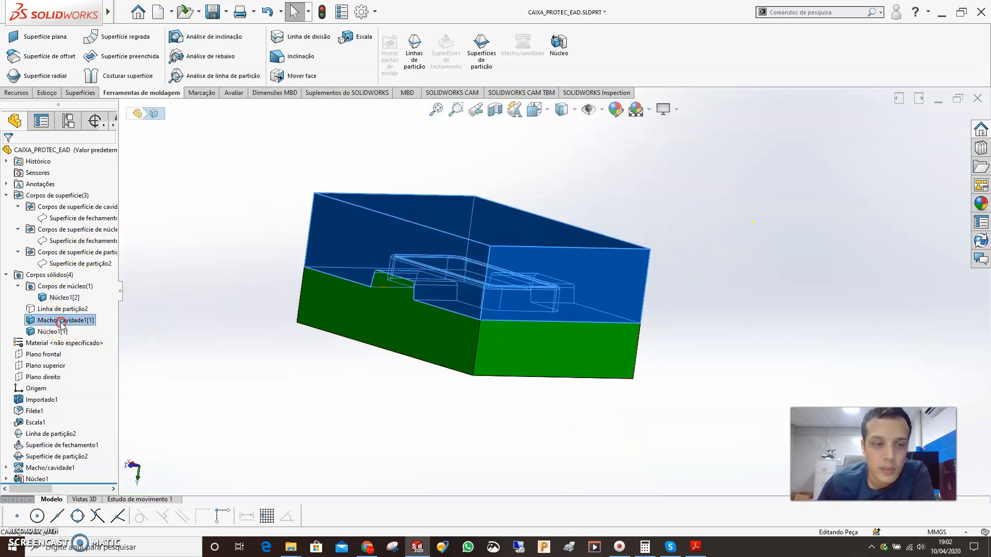
pyautogui.rightClick(60, 324)
pyautogui.click(51, 322)
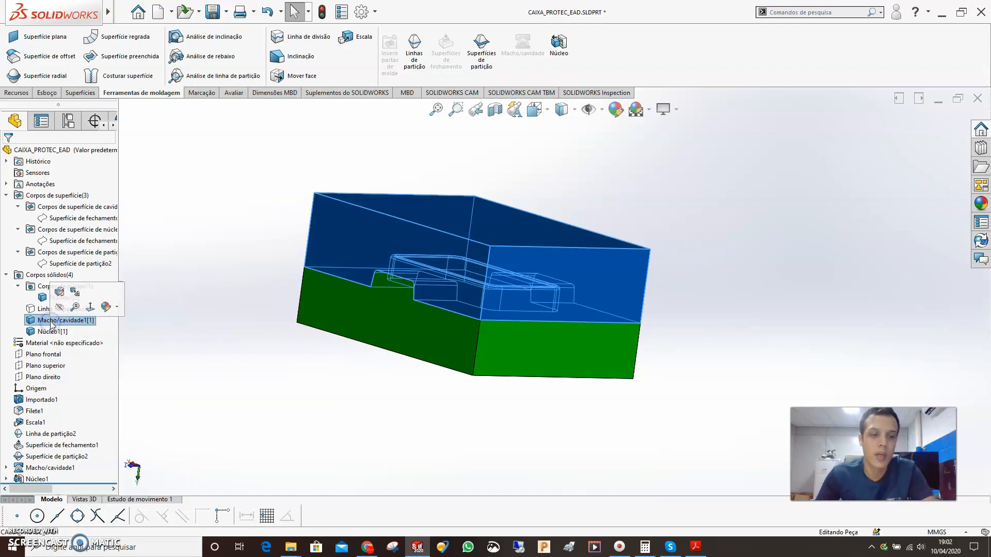
pyautogui.press('capslock')
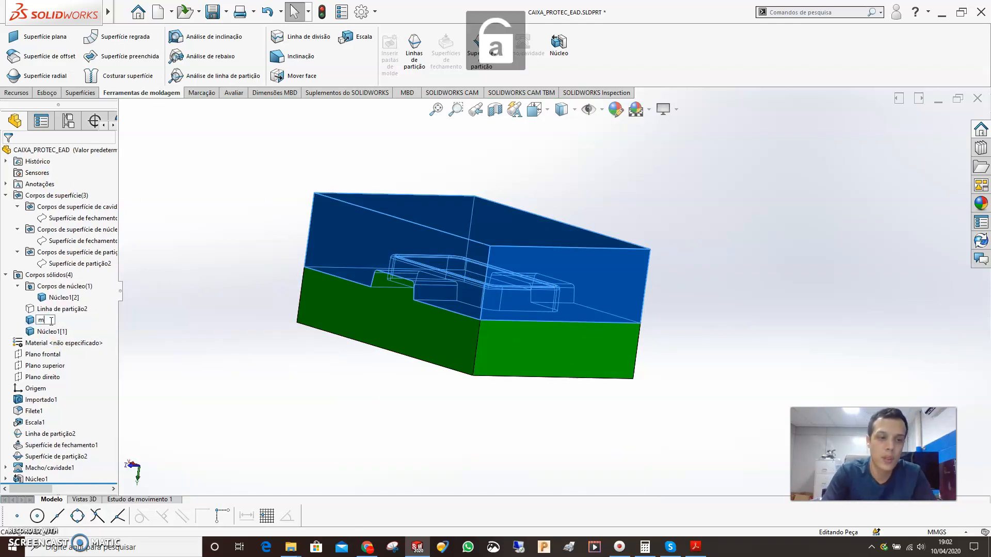
pyautogui.write('MATRIZ')
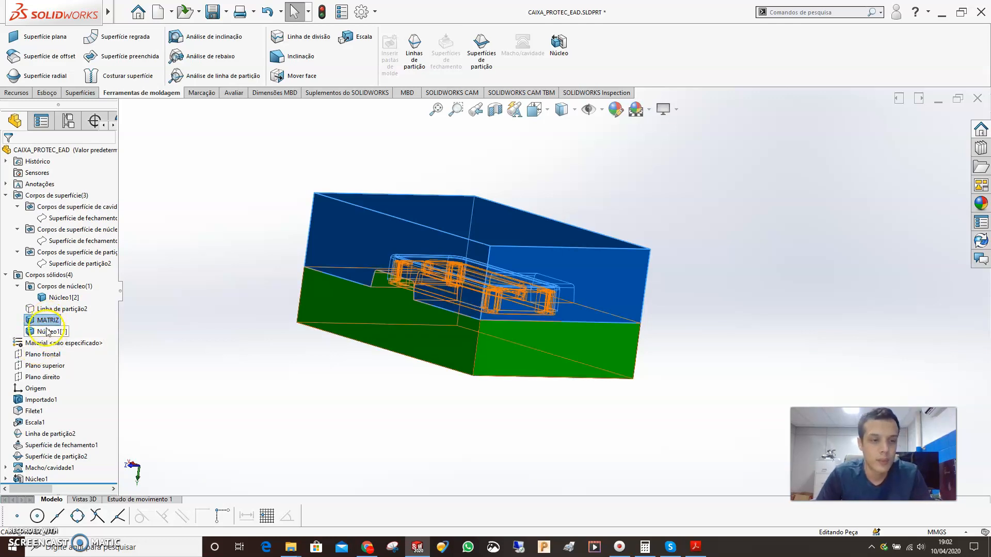
pyautogui.click(46, 331)
pyautogui.click(46, 331)
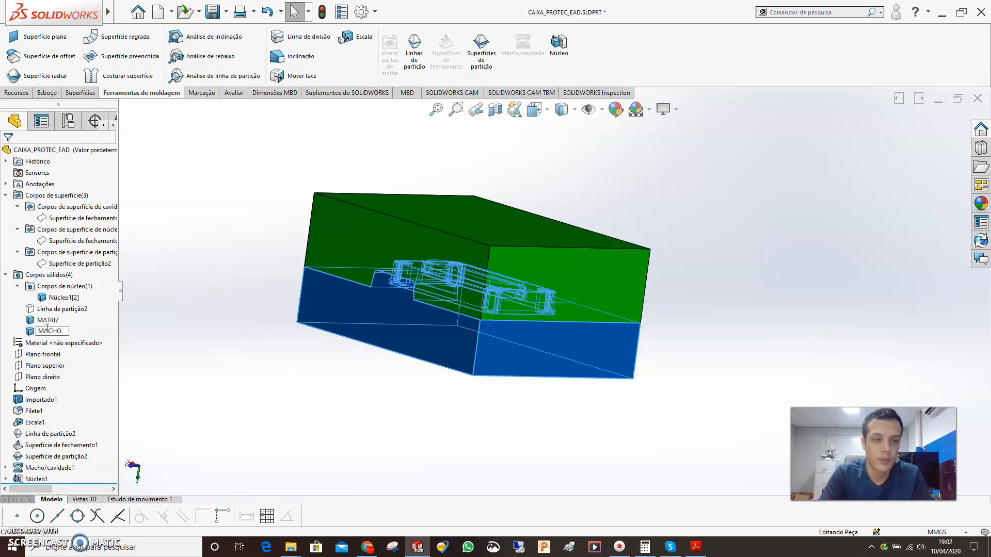
# Rename the product body PRODUTO CONTRAÇÃO 1,5% and the extracted side block GAVETA.
pyautogui.click(67, 309)
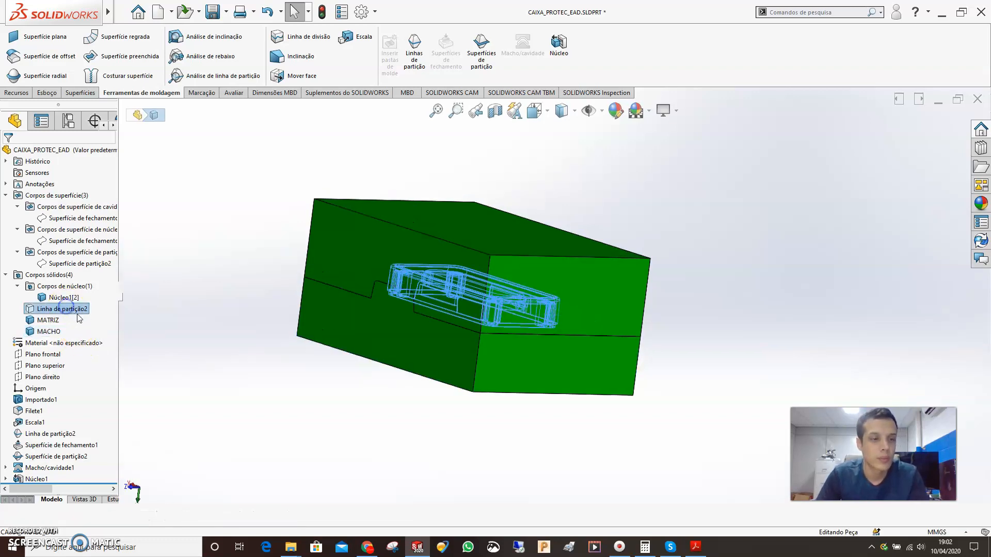
pyautogui.click(77, 309)
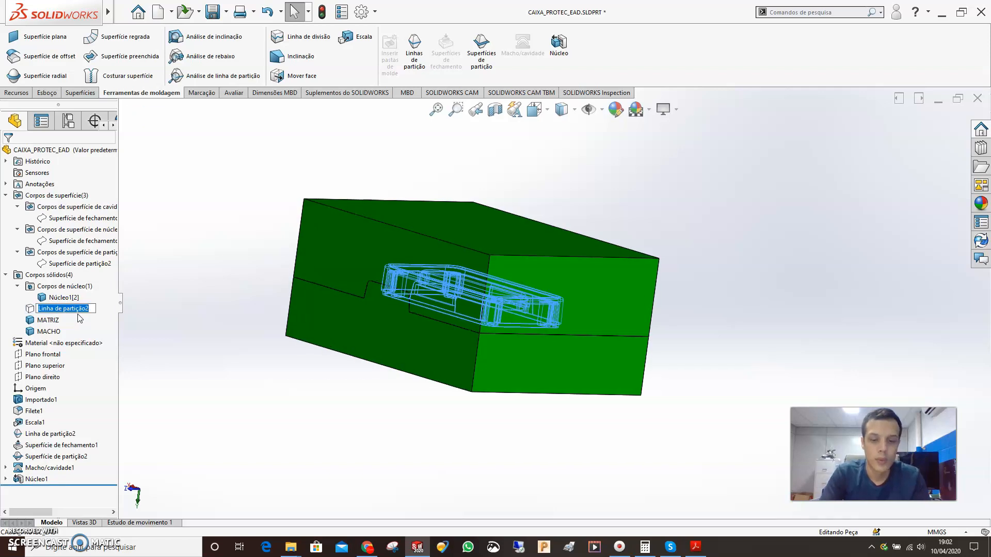
pyautogui.write('PRODUTO CONTRAÇÃO 1,5%')
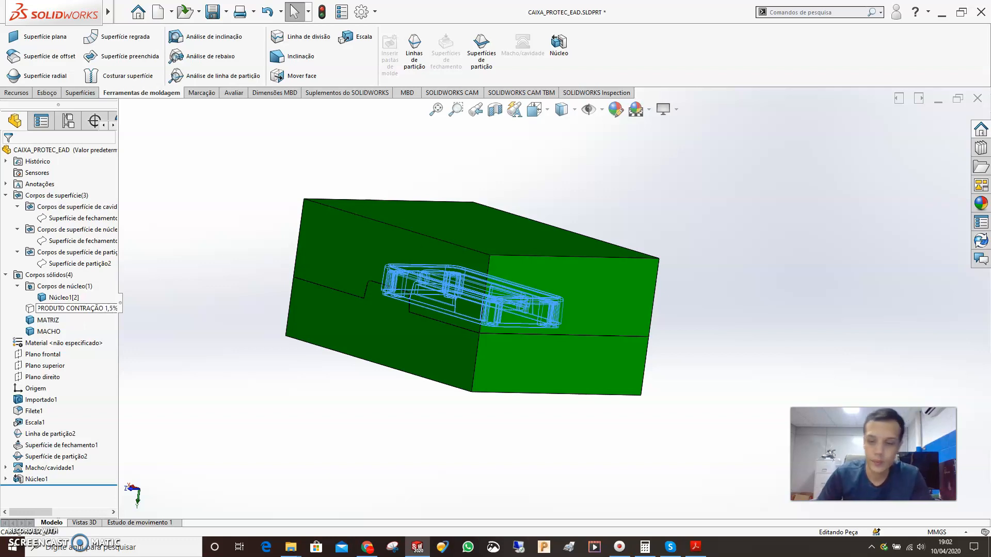
pyautogui.press('Return')
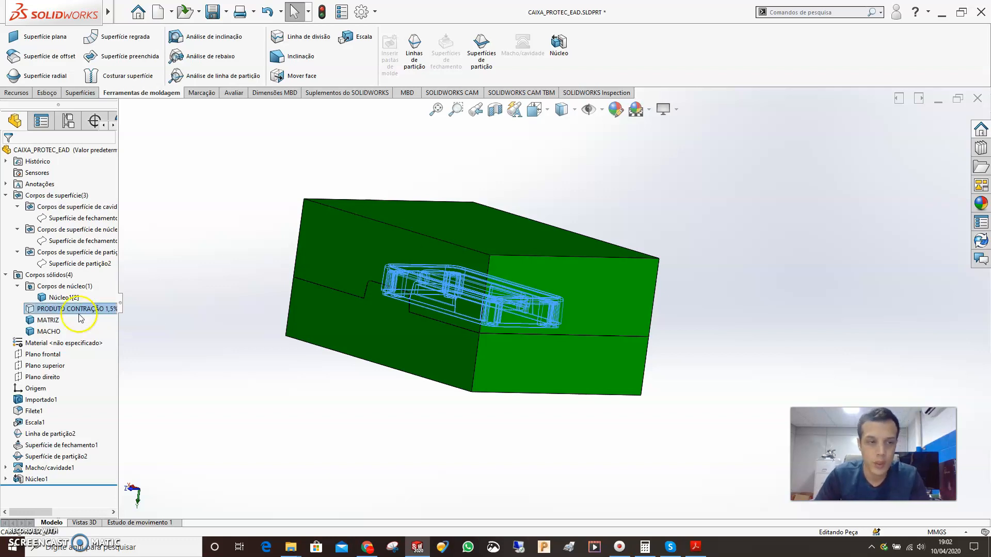
pyautogui.click(60, 298)
pyautogui.click(61, 298)
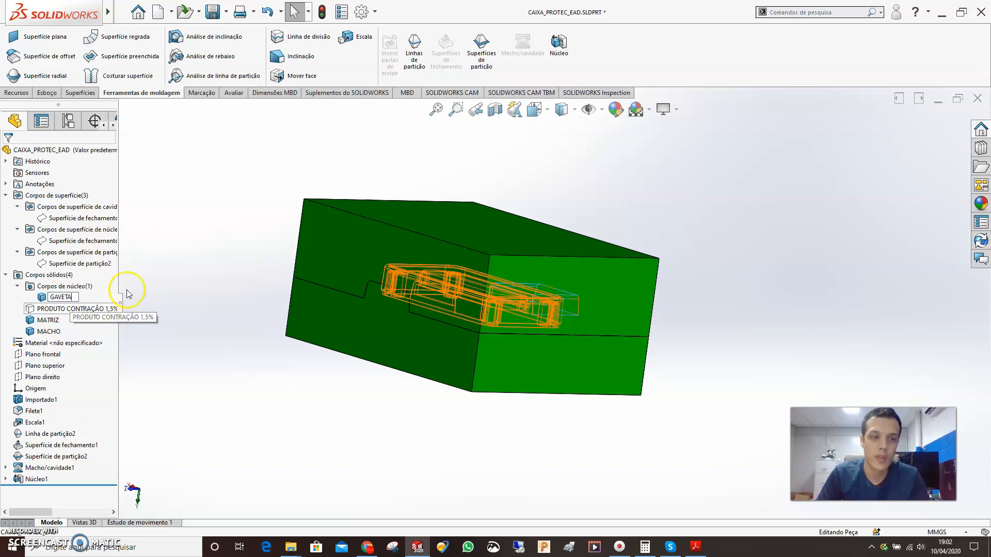
# Apply the name GAVETA to the extracted side block body.
pyautogui.press('Return')
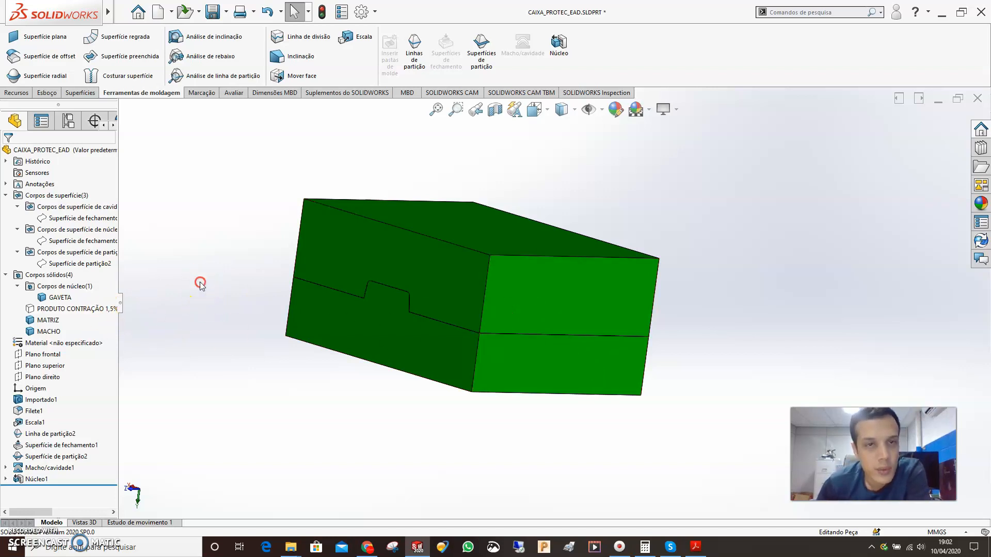
pyautogui.moveTo(200, 285); pyautogui.dragTo(183, 281, button='middle')
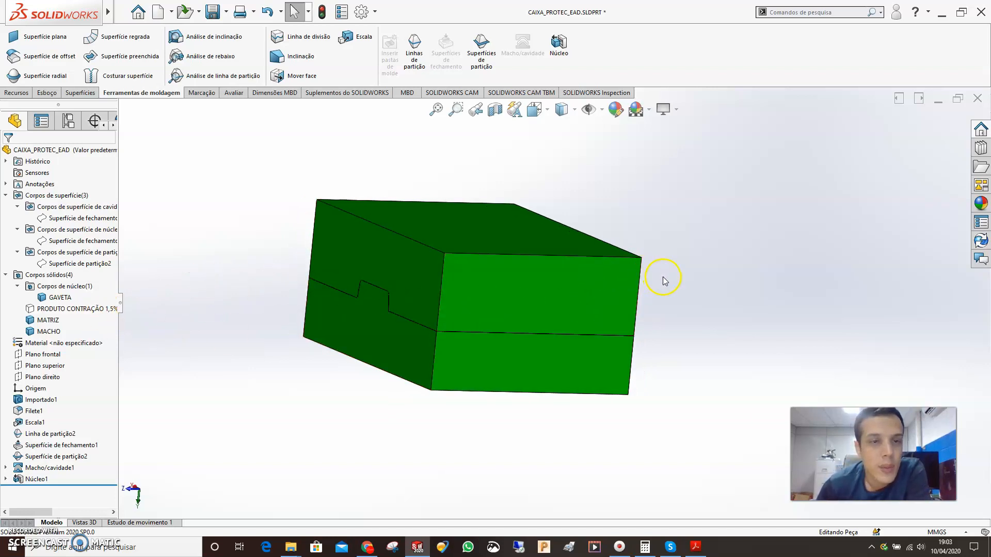
pyautogui.moveTo(664, 280); pyautogui.dragTo(622, 279, button='middle')
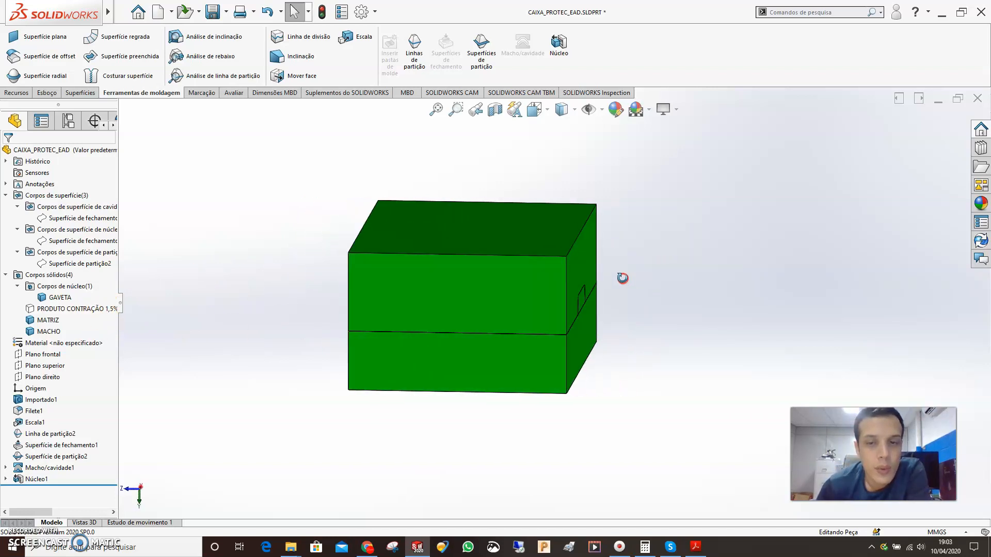
# Insert the MATRIZ body into a new part saved as CAIXA_PROTEC_EAD-MATRIZ.SLDPRT in the PROJETO 3 - MOLDE COM GAVETA folder.
pyautogui.click(50, 310)
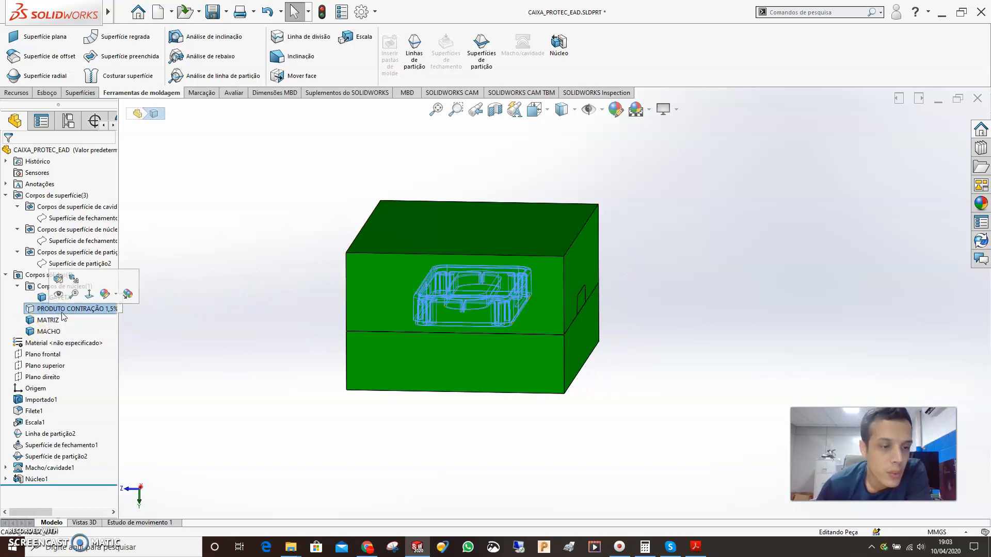
pyautogui.rightClick(48, 321)
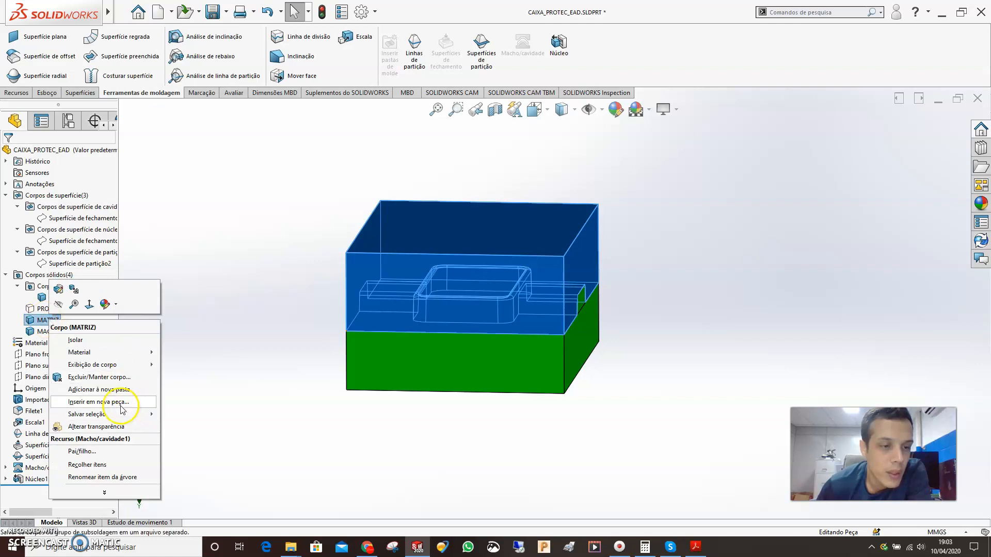
pyautogui.click(119, 406)
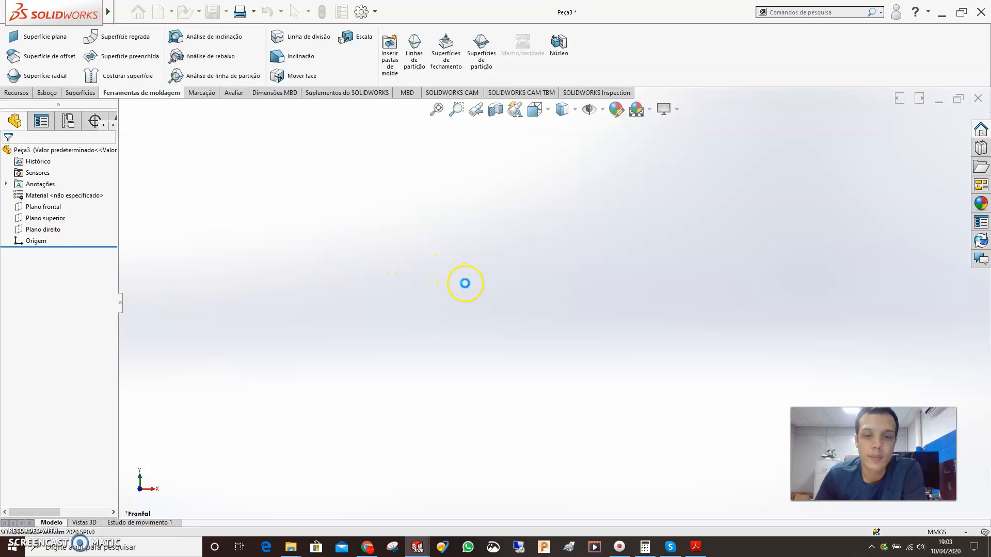
pyautogui.click(448, 253)
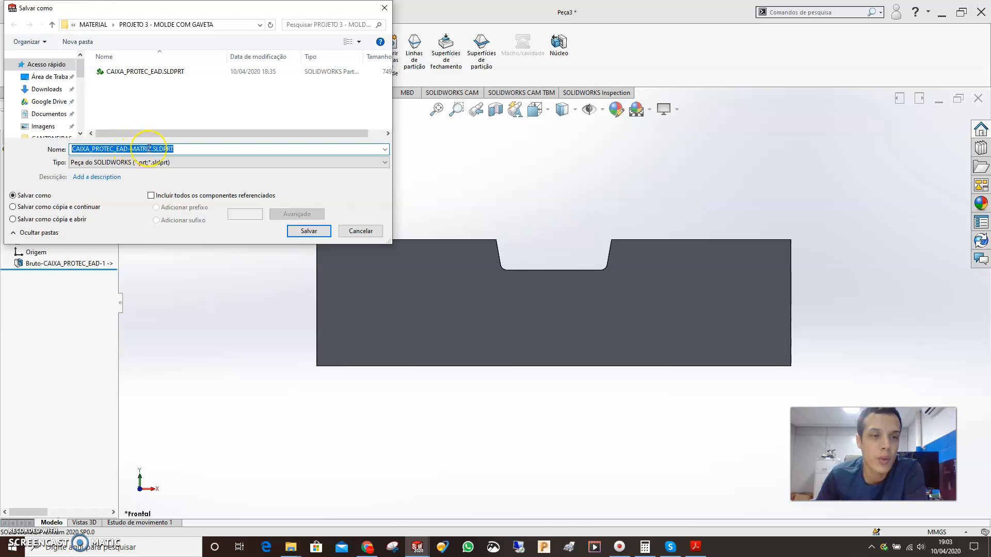
pyautogui.click(308, 231)
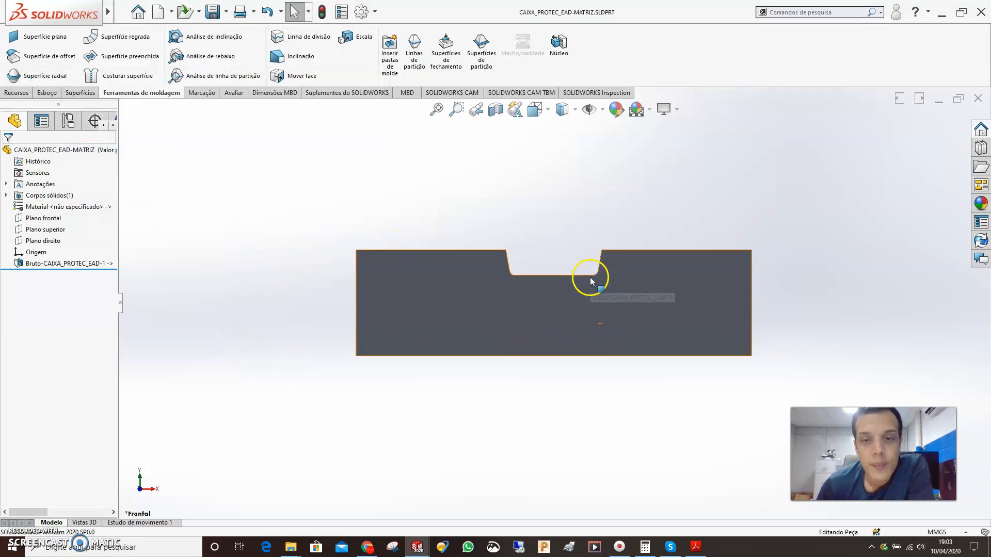
# Examine the exported MATRIZ part from several angles, including its central pocket, side channels and linked base feature.
pyautogui.hotkey('ctrl', '7')
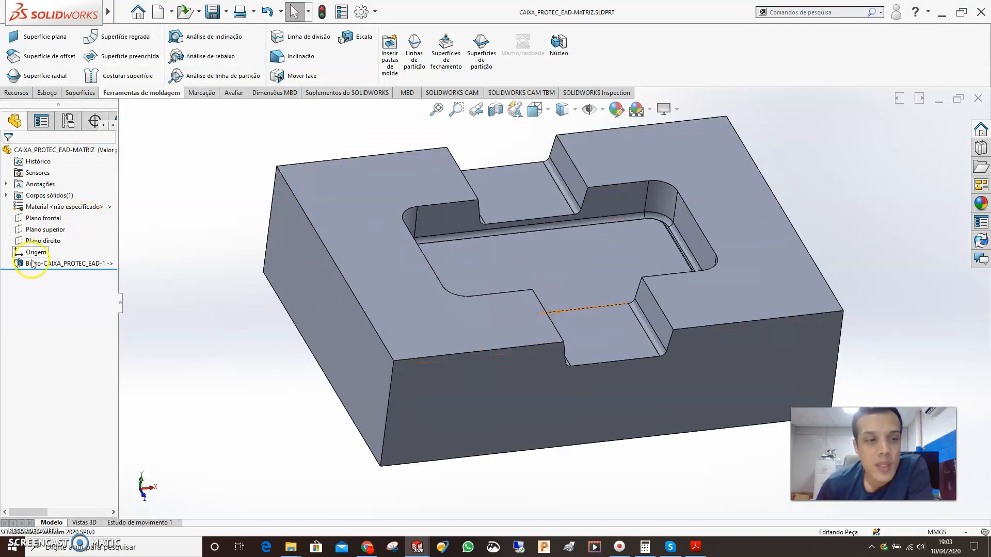
pyautogui.click(32, 264)
pyautogui.scroll(3, 511, 310)
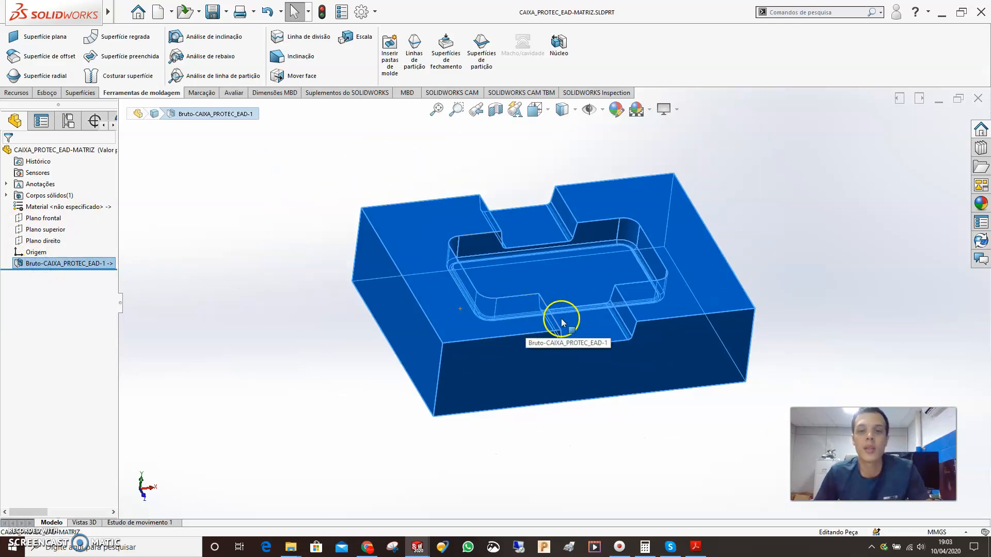
pyautogui.scroll(-3, 653, 287)
pyautogui.press('Escape')
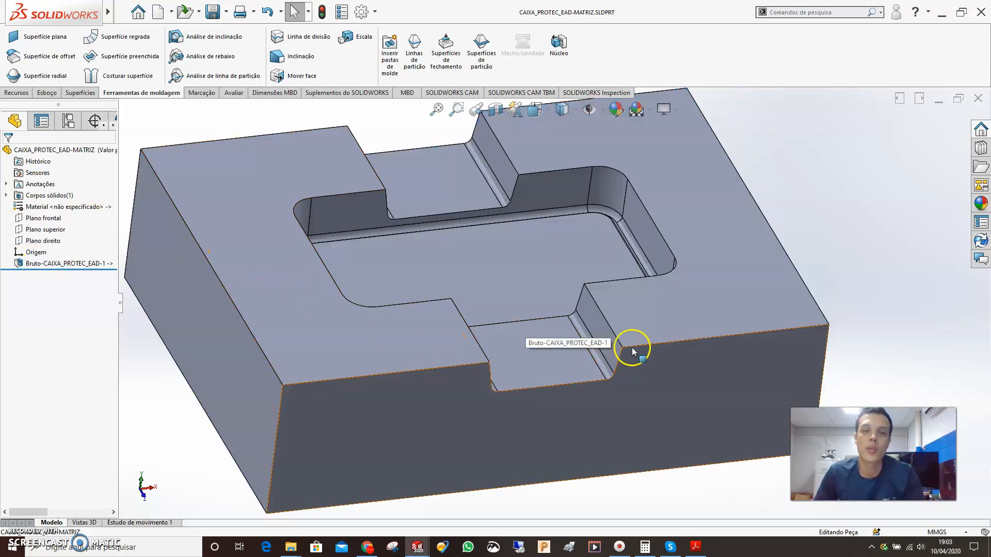
pyautogui.moveTo(602, 336); pyautogui.dragTo(603, 319, button='middle')
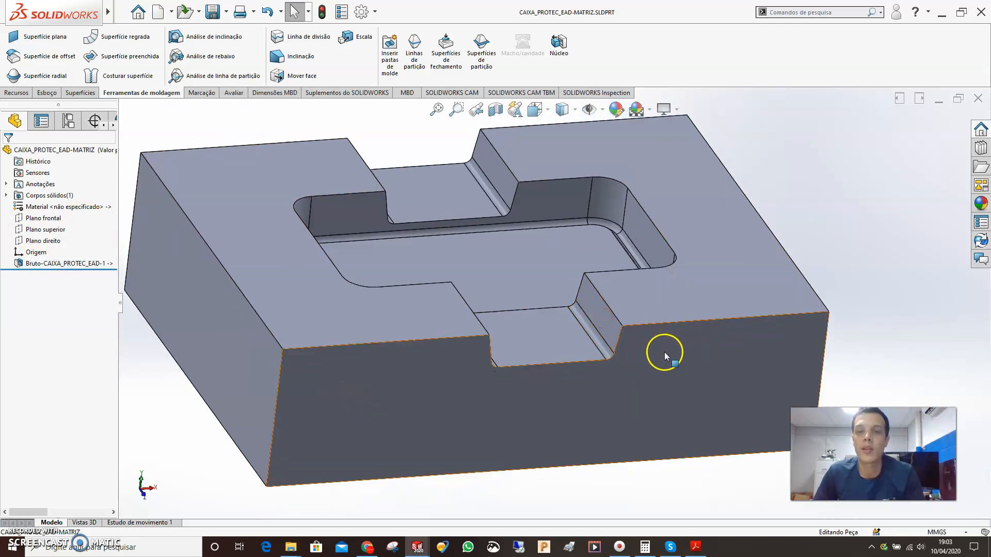
pyautogui.moveTo(660, 340); pyautogui.dragTo(637, 396, button='middle')
pyautogui.hotkey('ctrl', 'Tab')
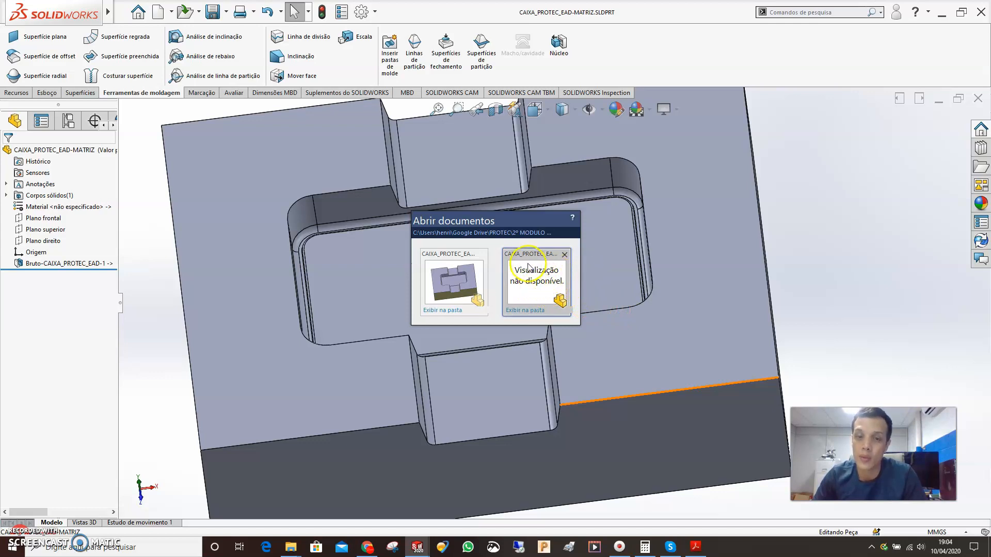
pyautogui.moveTo(543, 276)
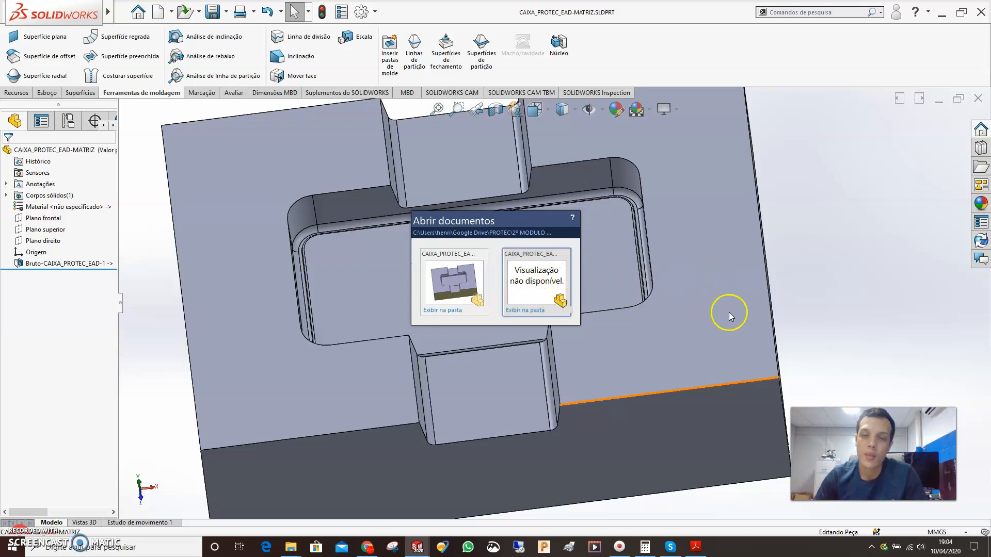
pyautogui.click(862, 260)
pyautogui.moveTo(533, 272); pyautogui.dragTo(587, 257, button='middle')
pyautogui.moveTo(587, 257); pyautogui.dragTo(573, 278)
pyautogui.moveTo(573, 279); pyautogui.dragTo(564, 255, button='middle')
pyautogui.scroll(3, 481, 262)
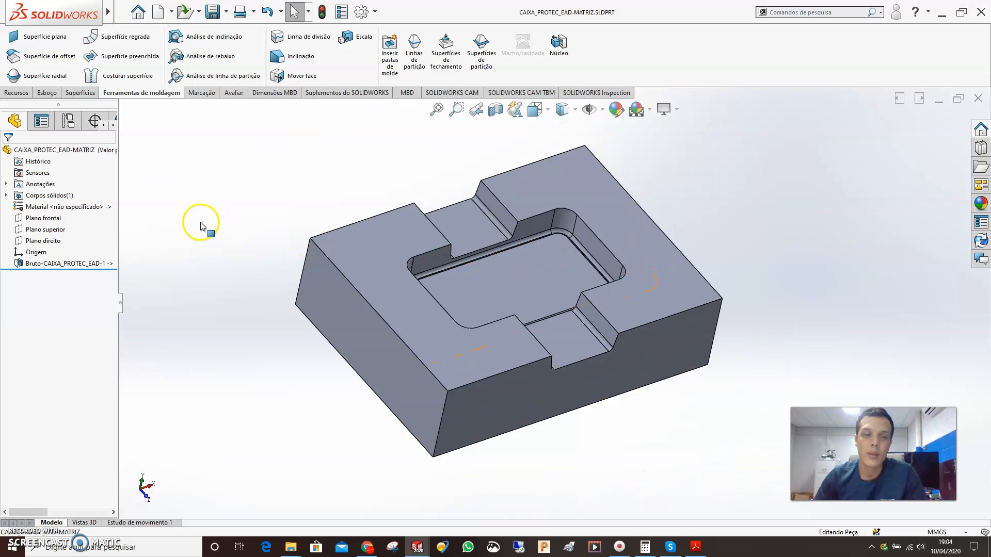
# Return to the CAIXA_PROTEC_EAD part and insert its product body into a new part saved as CAIXA_PROTEC_EAD-PRODUTO CONTRAÇÃO 1,5.SLDPRT.
pyautogui.hotkey('ctrl', 'Tab')
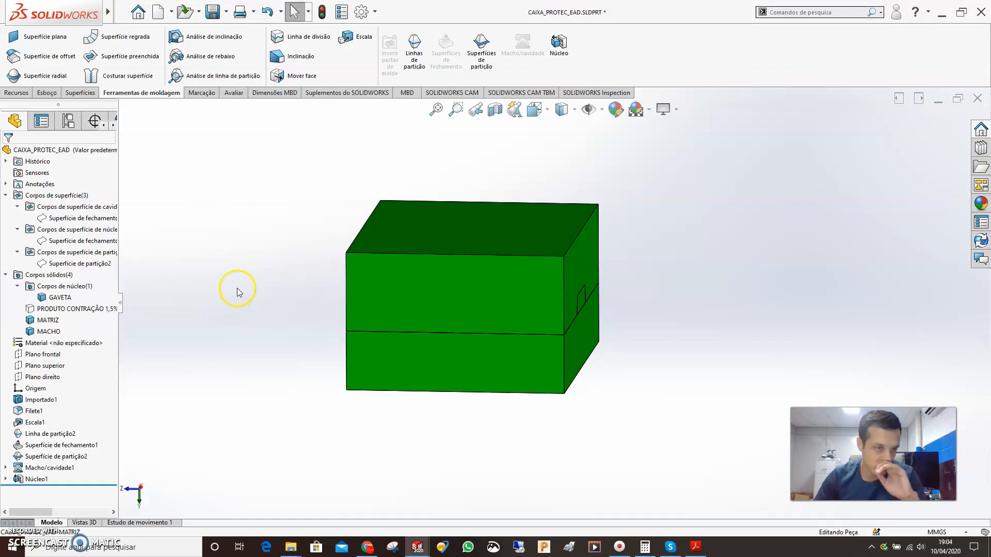
pyautogui.click(64, 308)
pyautogui.rightClick(64, 308)
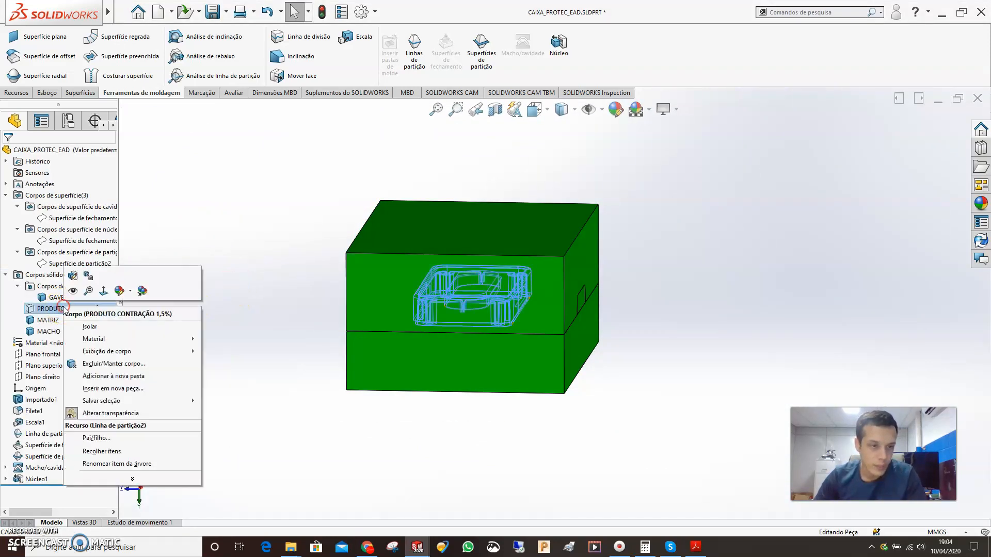
pyautogui.click(127, 387)
pyautogui.click(9, 153)
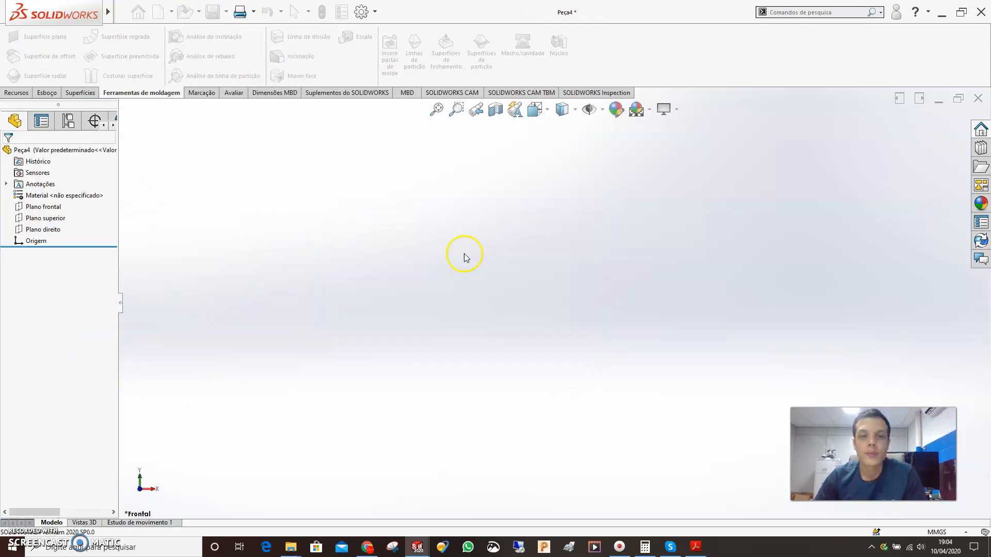
pyautogui.click(428, 249)
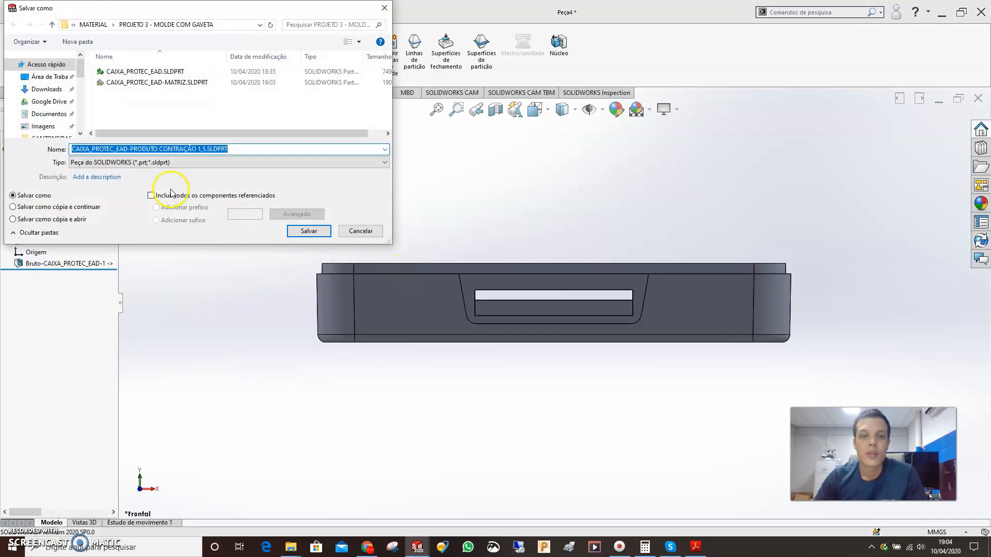
pyautogui.click(308, 231)
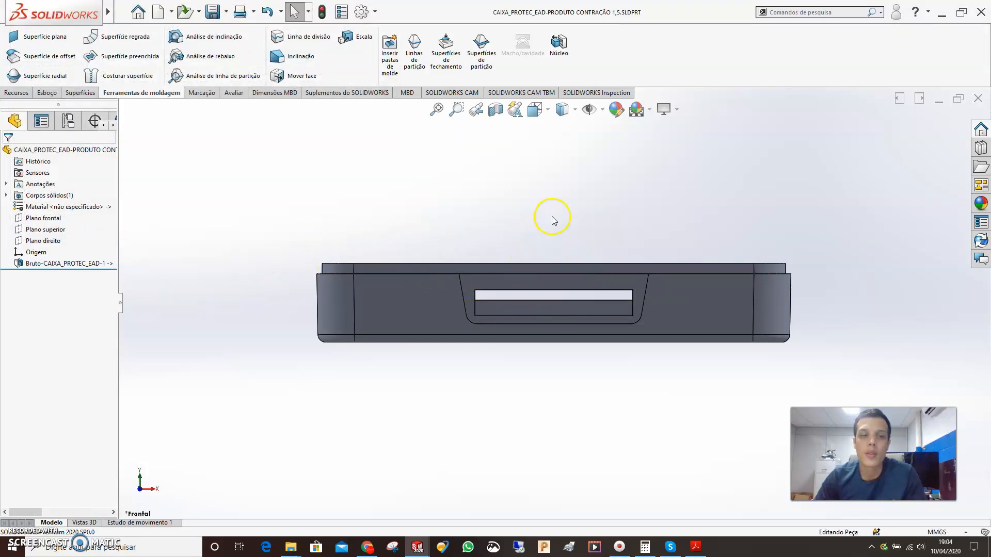
# Switch back to the CAIXA_PROTEC_EAD part and check the closed mould block from the slide side.
pyautogui.hotkey('ctrl', 'Tab')
pyautogui.click(515, 285)
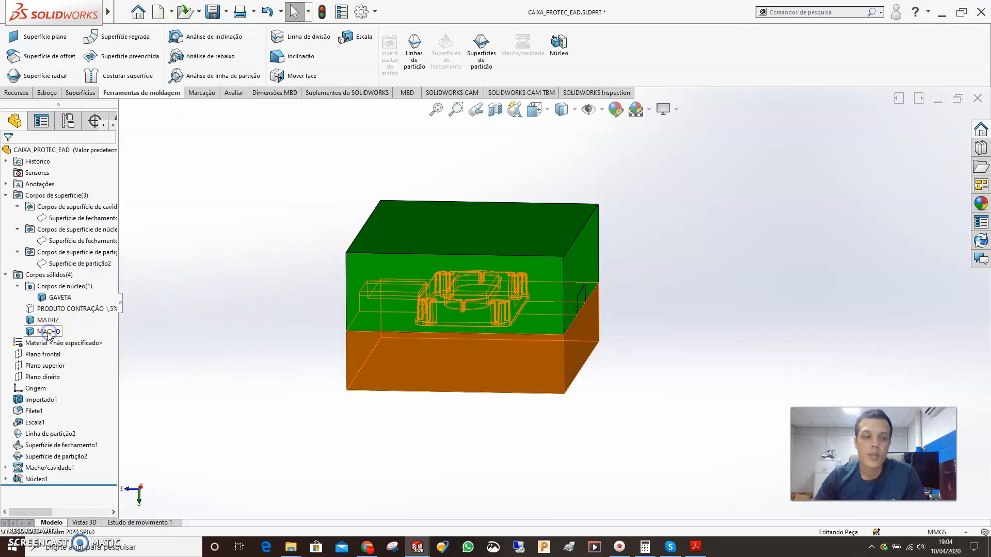
pyautogui.moveTo(675, 319); pyautogui.dragTo(648, 345, button='middle')
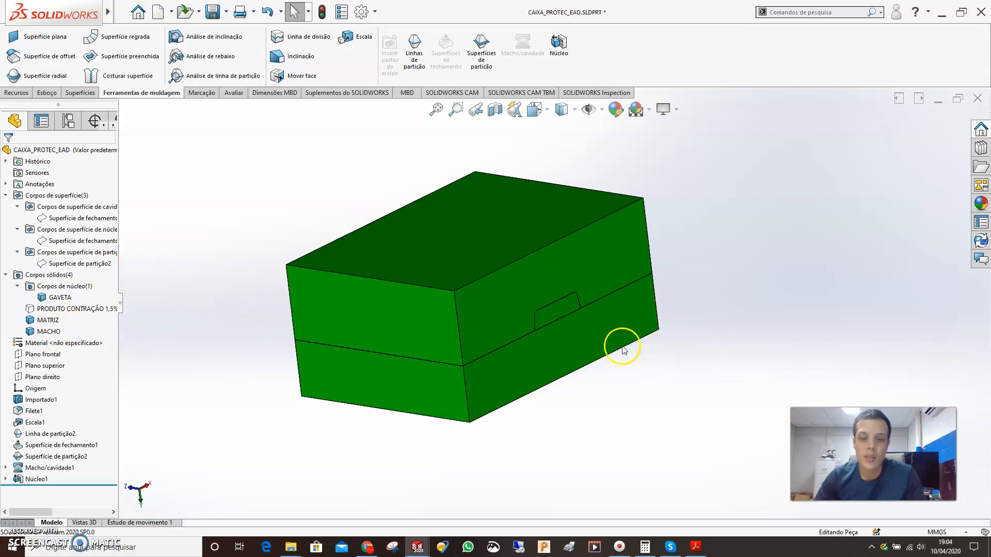
pyautogui.click(593, 343)
pyautogui.click(784, 415)
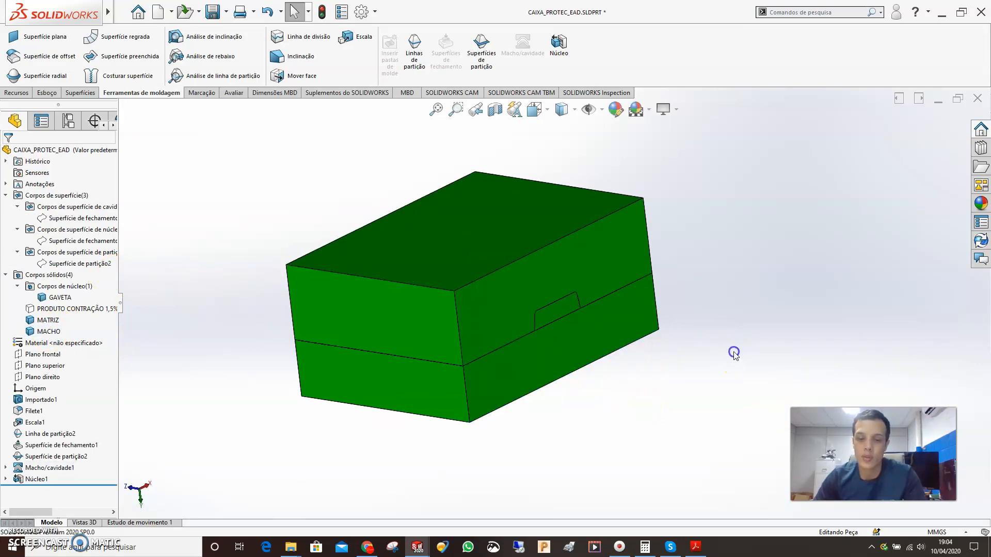
# Create a new assembly with the CAIXA_PROTEC_EAD-PRODUTO CONTRAÇÃO 1,5 part placed at the origin.
pyautogui.hotkey('ctrl', 'n')
pyautogui.click(385, 260)
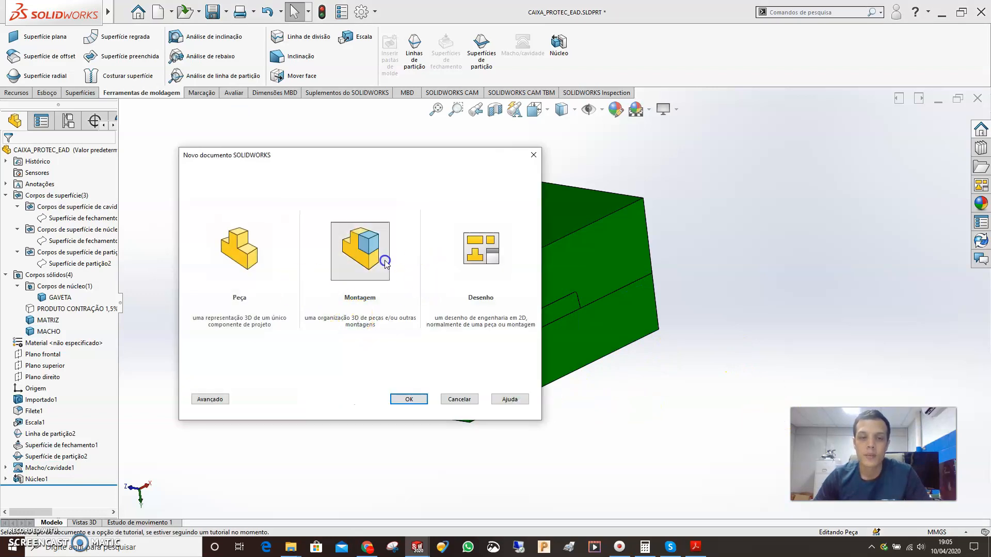
pyautogui.click(409, 399)
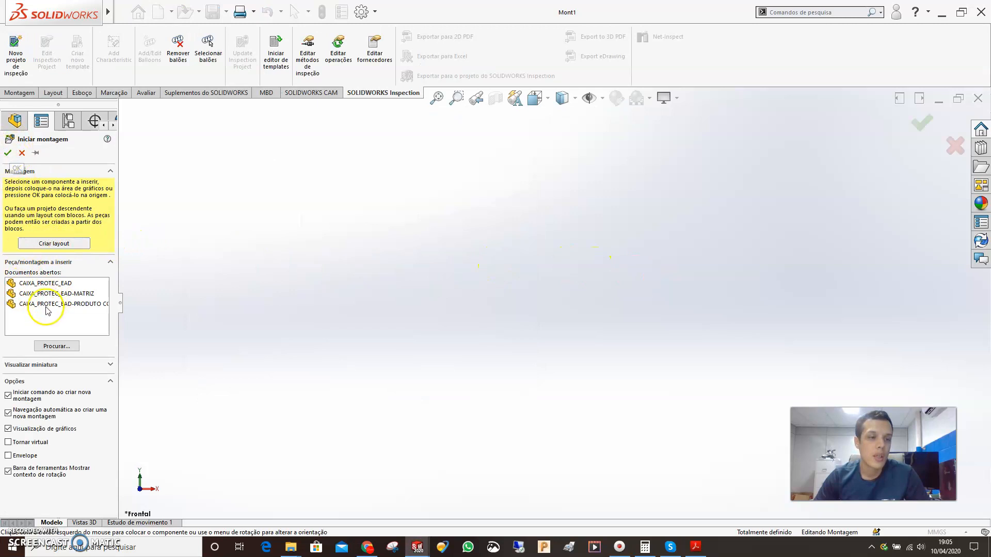
pyautogui.click(90, 302)
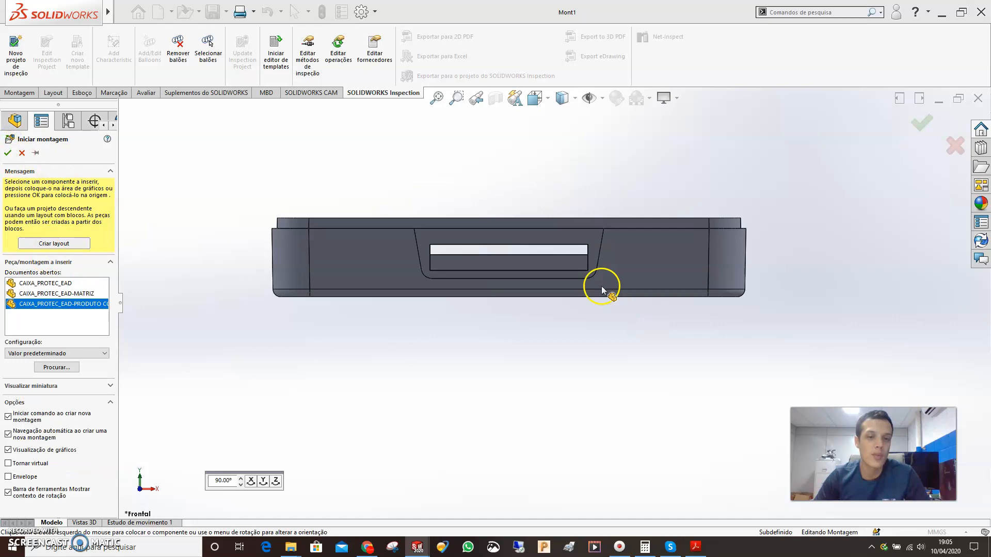
pyautogui.click(9, 153)
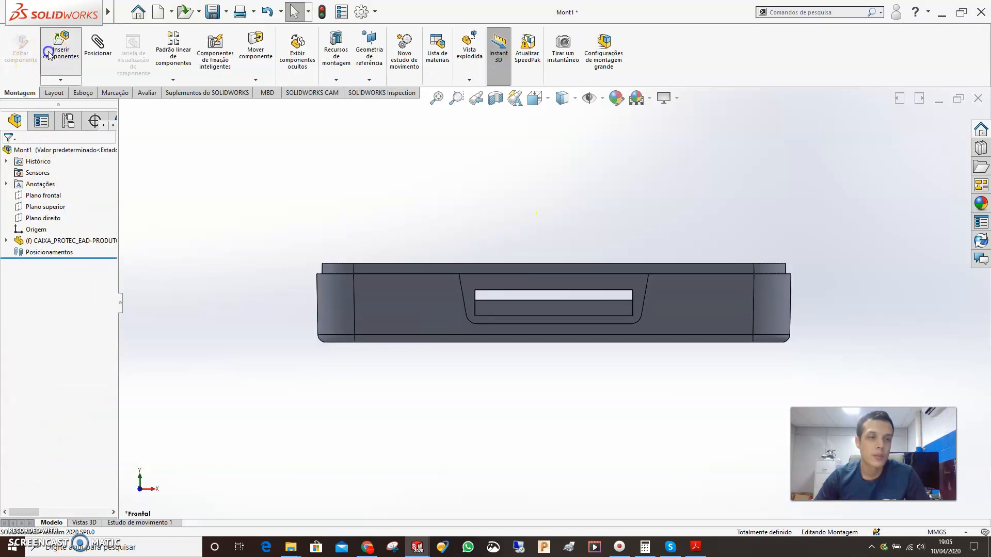
# Insert the CAIXA_PROTEC_EAD-MATRIZ part into the assembly at the origin.
pyautogui.click(61, 51)
pyautogui.click(75, 277)
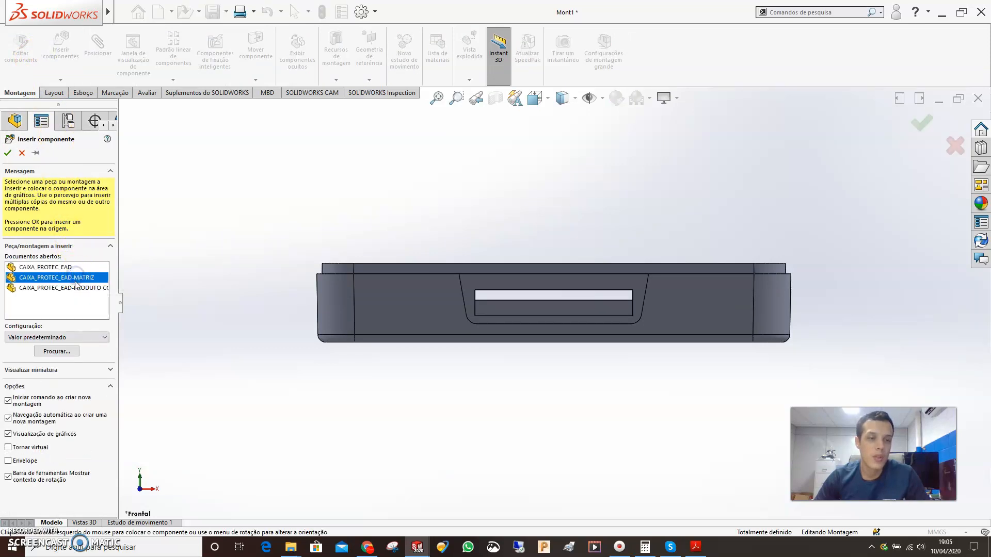
pyautogui.click(9, 154)
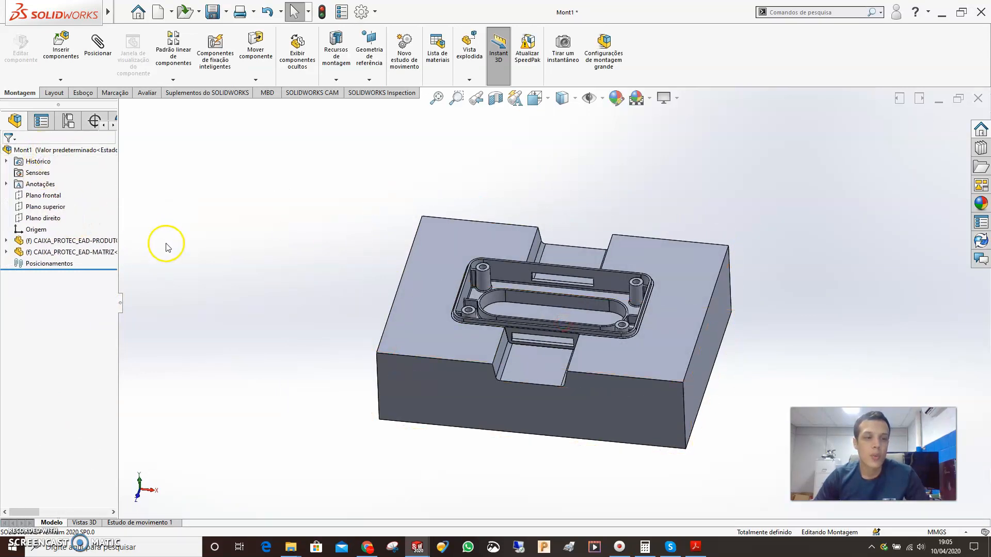
# Save all modified documents, naming the assembly CAVIDADES MOLDE CAIXA EAD PROTEC in the PROJETO 3 - MOLDE COM GAVETA folder.
pyautogui.hotkey('ctrl', 's')
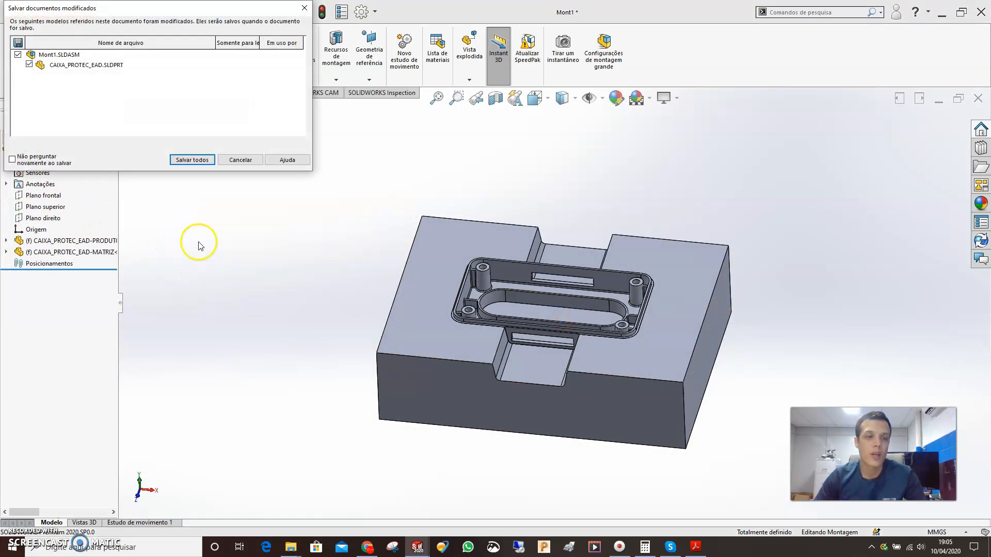
pyautogui.click(185, 161)
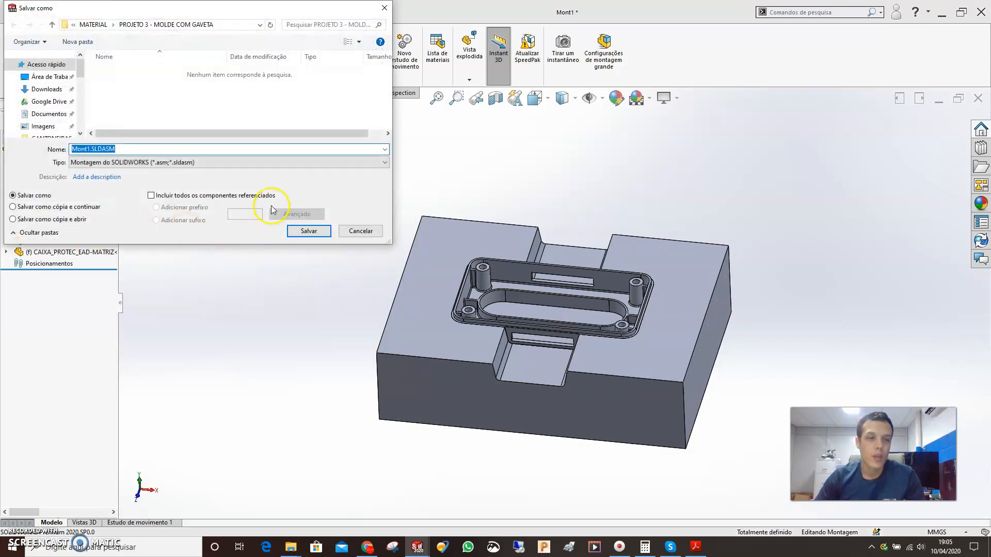
pyautogui.write('CAVIDADES MOLDE CAIXA EAD PROTEC')
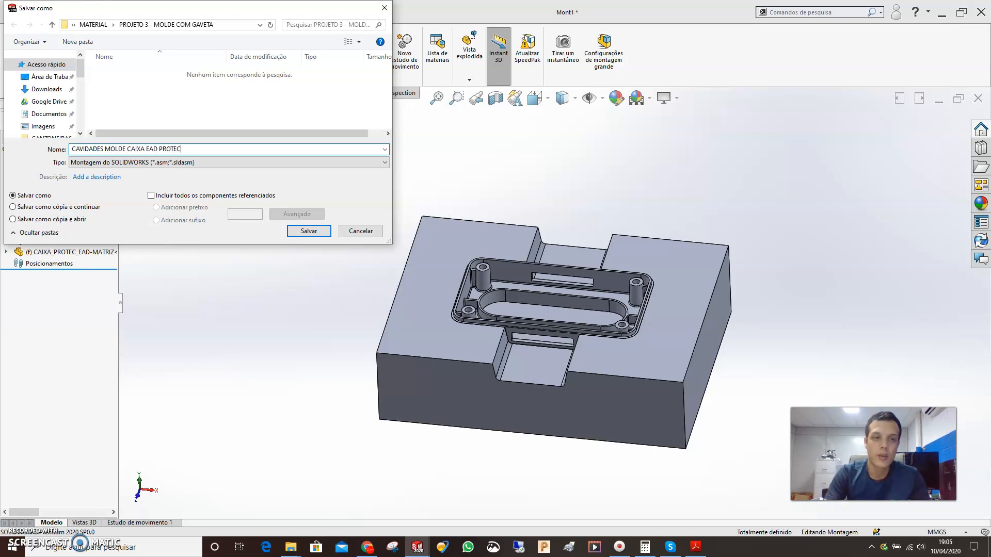
pyautogui.press('Return')
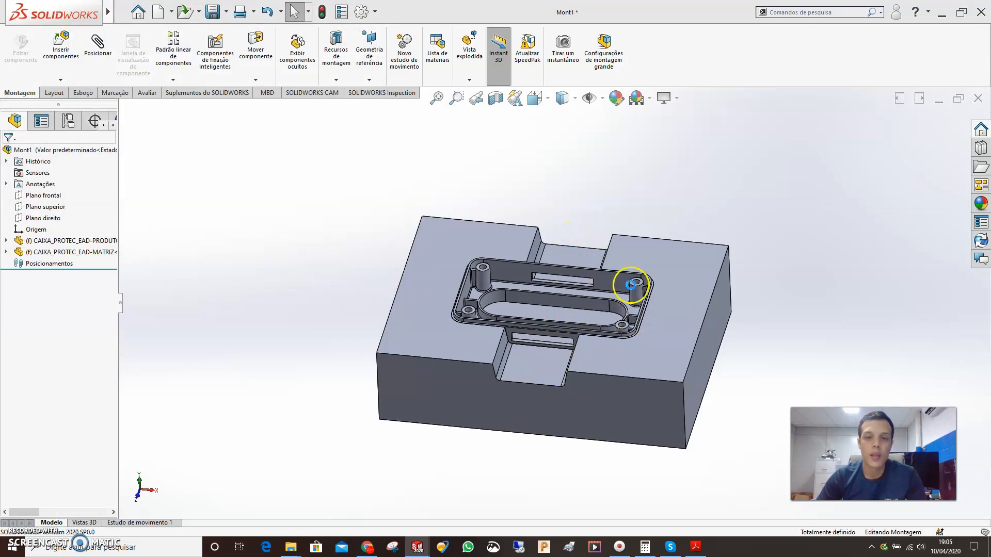
pyautogui.scroll(3, 751, 339)
pyautogui.moveTo(666, 339); pyautogui.dragTo(573, 437, button='middle')
pyautogui.scroll(-2, 644, 339)
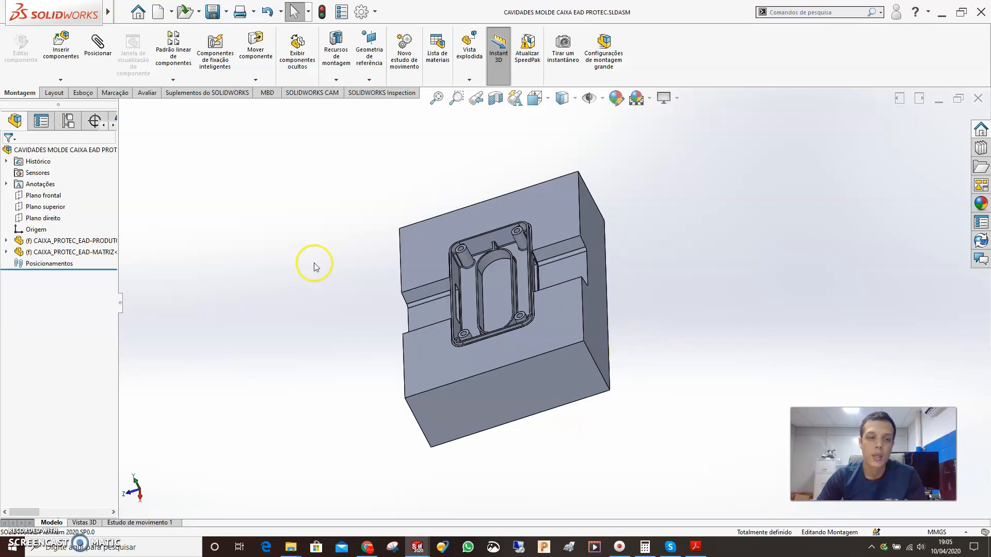
# Create a new assembly and place the CAVIDADES MOLDE CAIXA EAD PROTEC assembly freely as its first component.
pyautogui.hotkey('ctrl', 'n')
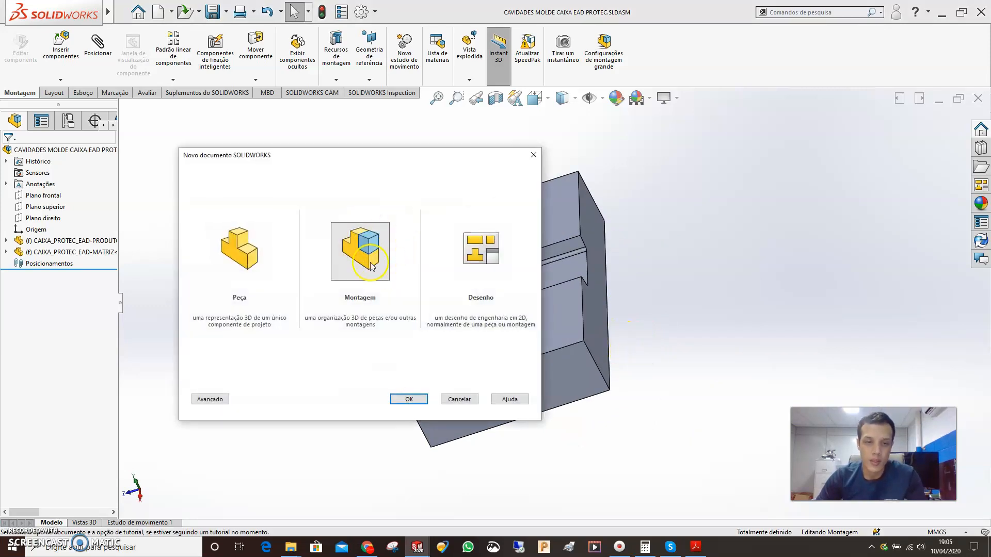
pyautogui.doubleClick(369, 254)
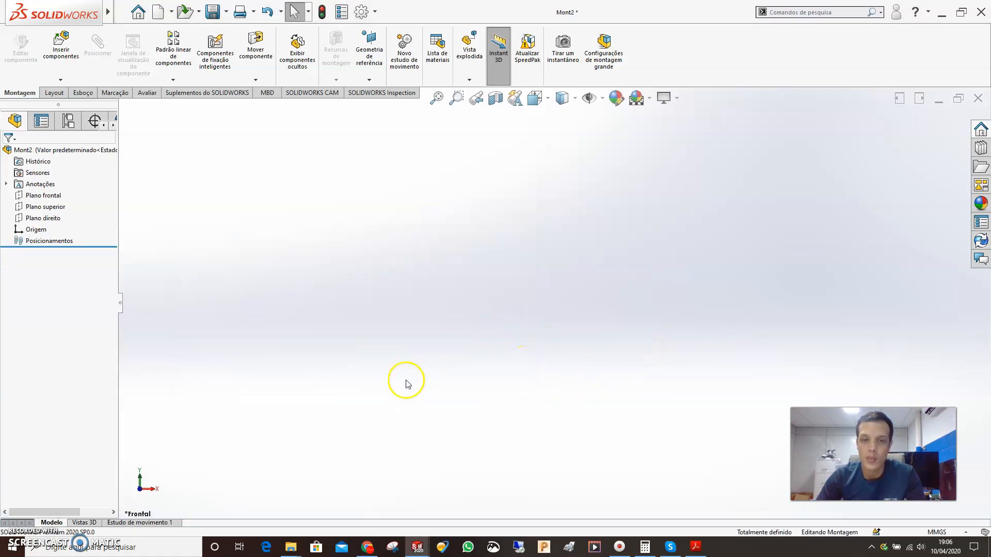
pyautogui.click(73, 315)
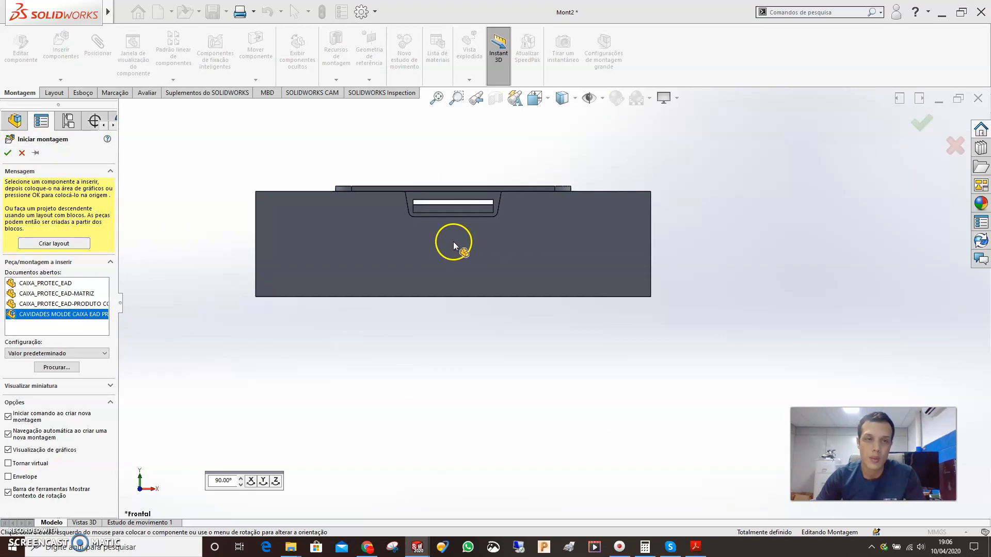
pyautogui.scroll(4, 525, 269)
pyautogui.moveTo(485, 280); pyautogui.dragTo(519, 320, button='middle')
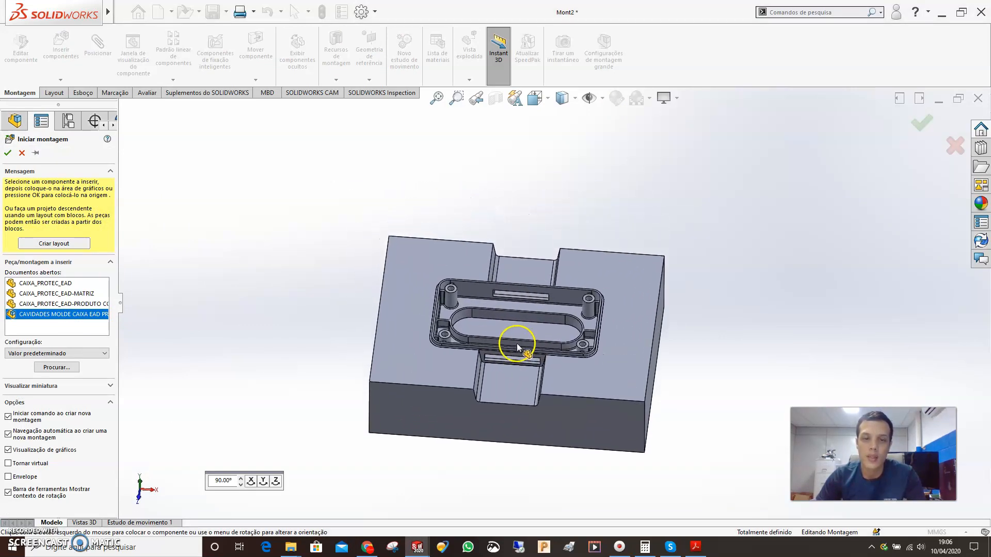
pyautogui.click(514, 350)
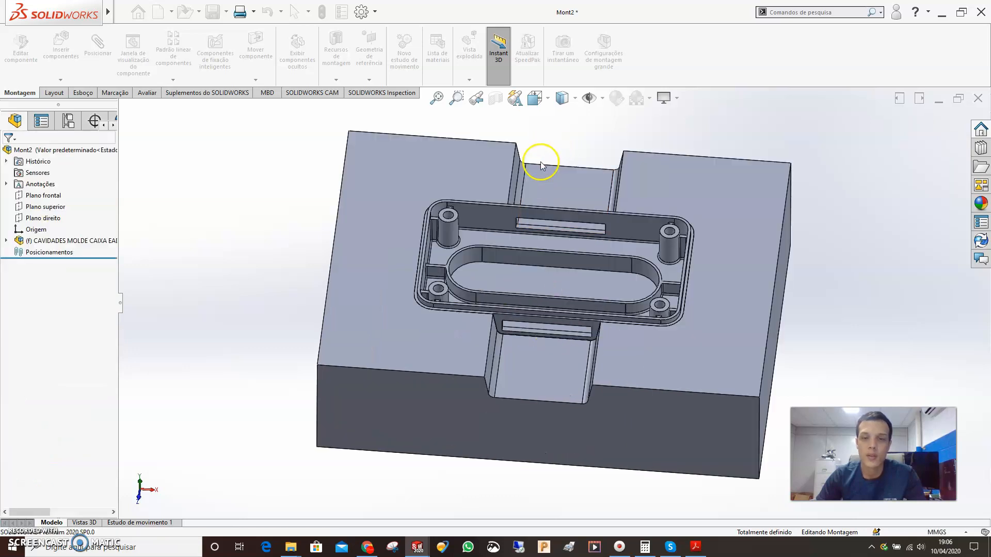
# Insert a second copy of the CAVIDADES MOLDE CAIXA EAD PROTEC assembly freely behind the first one.
pyautogui.click(60, 46)
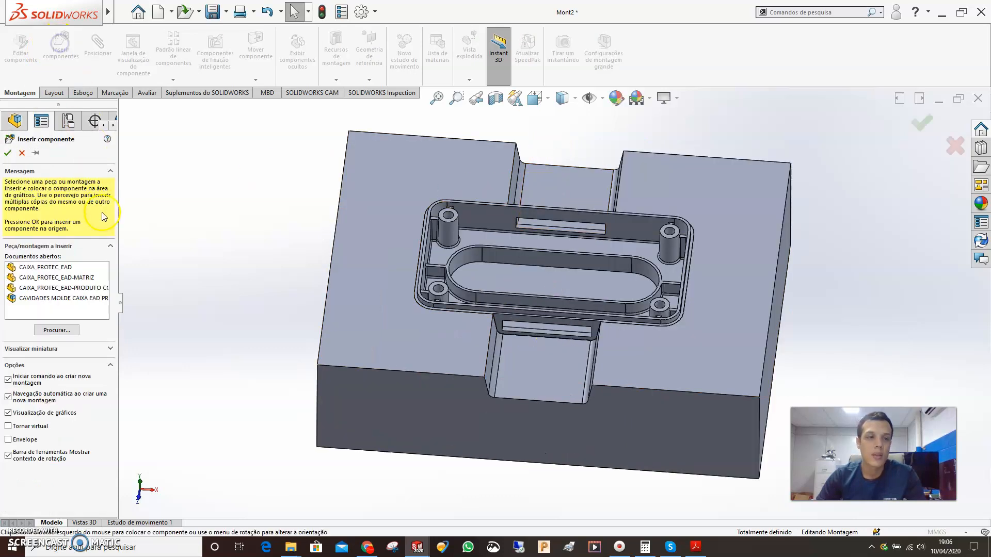
pyautogui.click(69, 299)
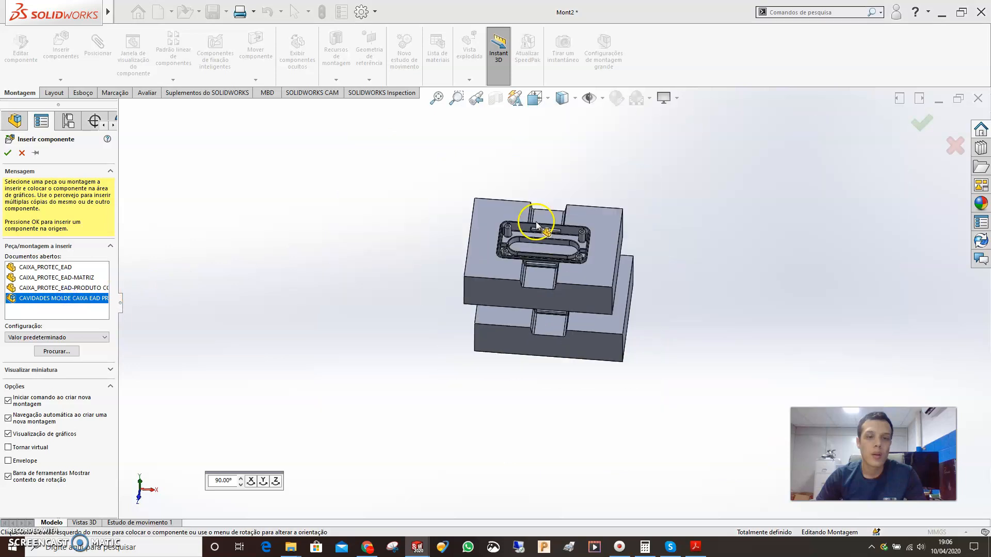
pyautogui.click(597, 222)
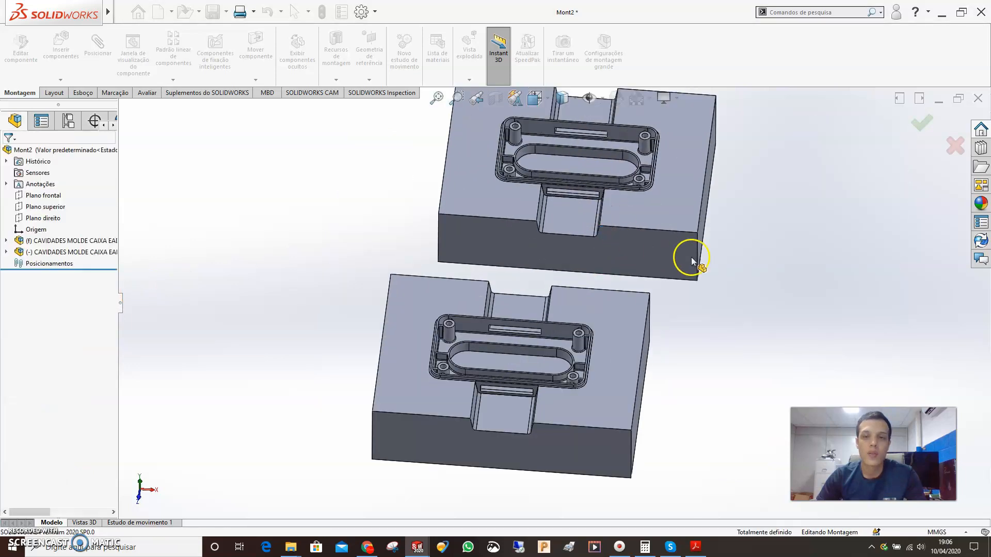
# Try to force a 150 mm distance mate between the first cavity subassembly's front plane and the main assembly's front plane, breaking other mates.
pyautogui.click(43, 217)
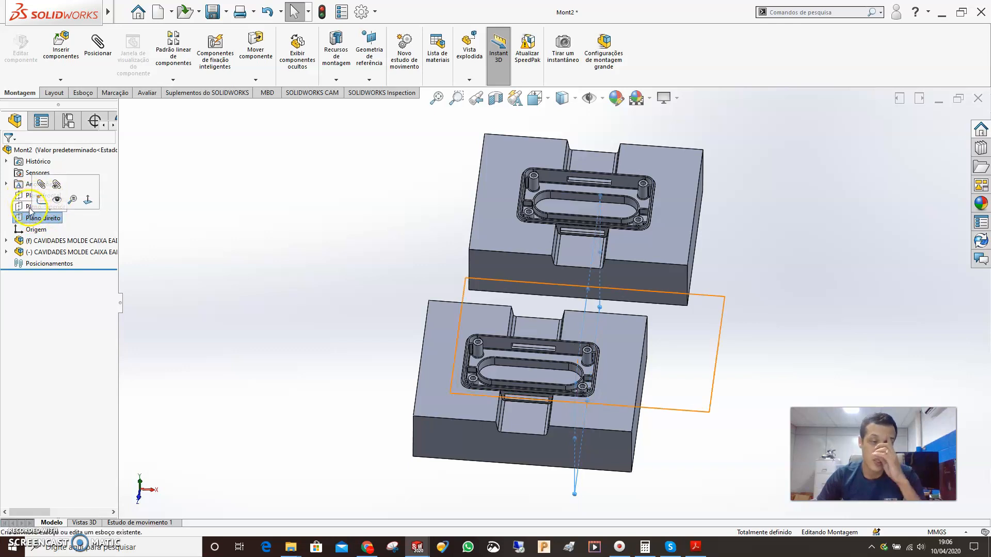
pyautogui.click(96, 46)
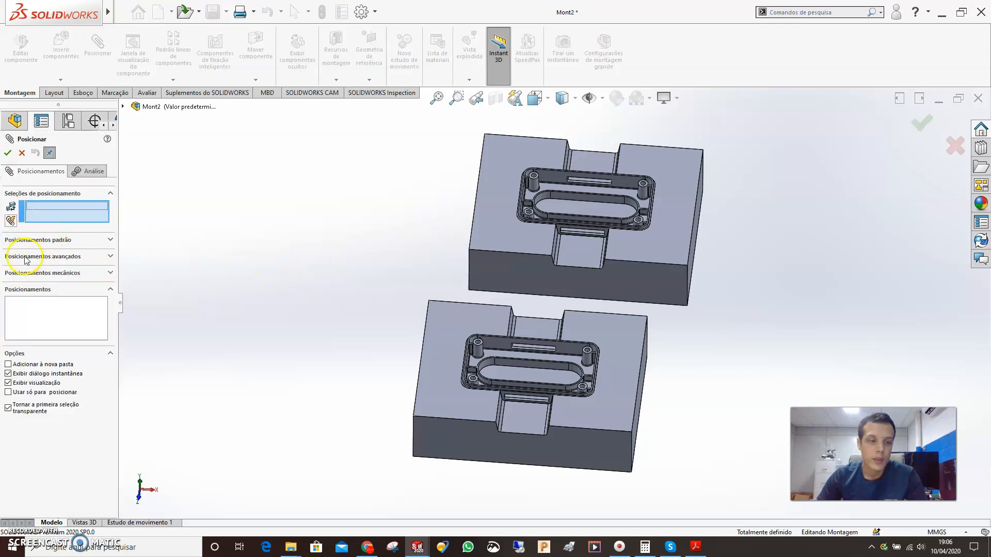
pyautogui.click(15, 119)
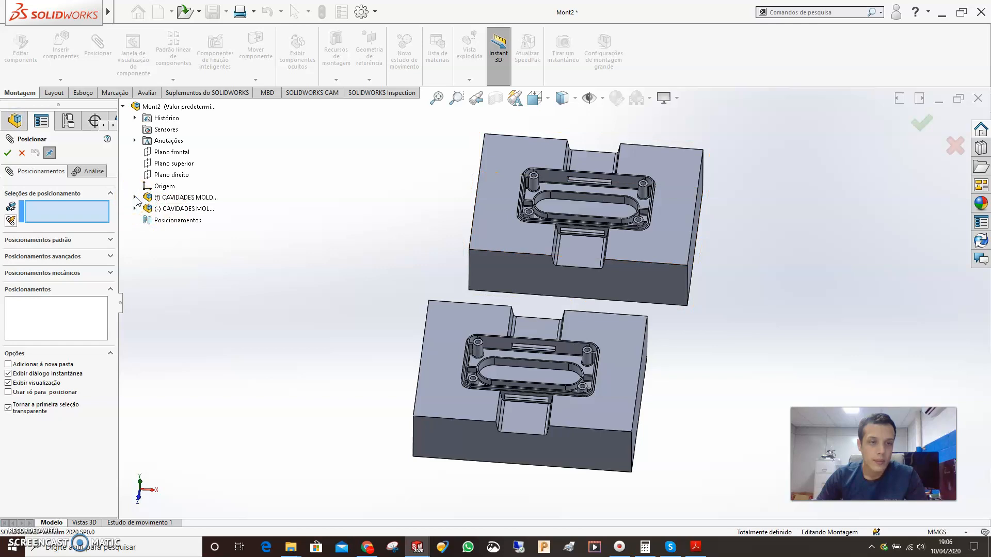
pyautogui.click(135, 197)
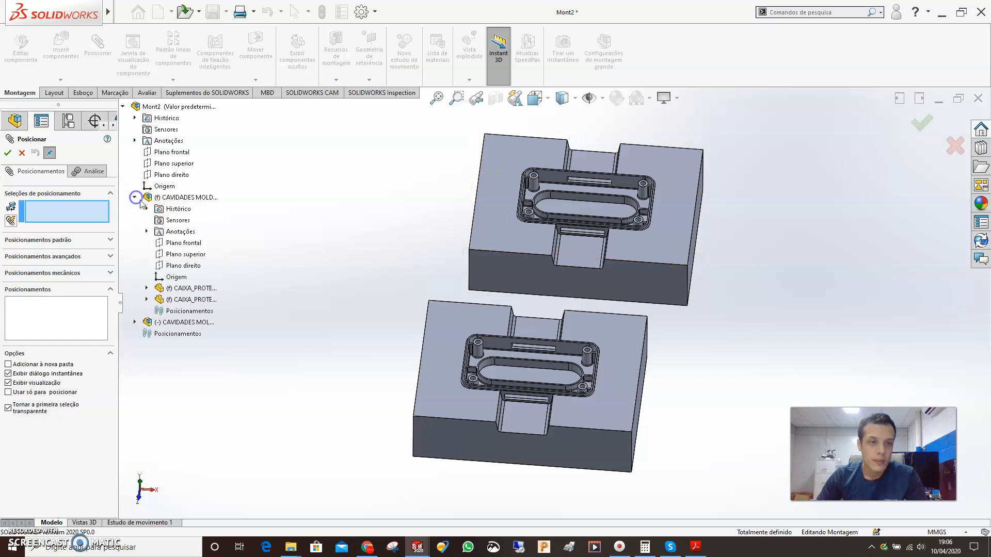
pyautogui.click(178, 242)
pyautogui.moveTo(531, 235); pyautogui.dragTo(503, 284, button='middle')
pyautogui.click(172, 152)
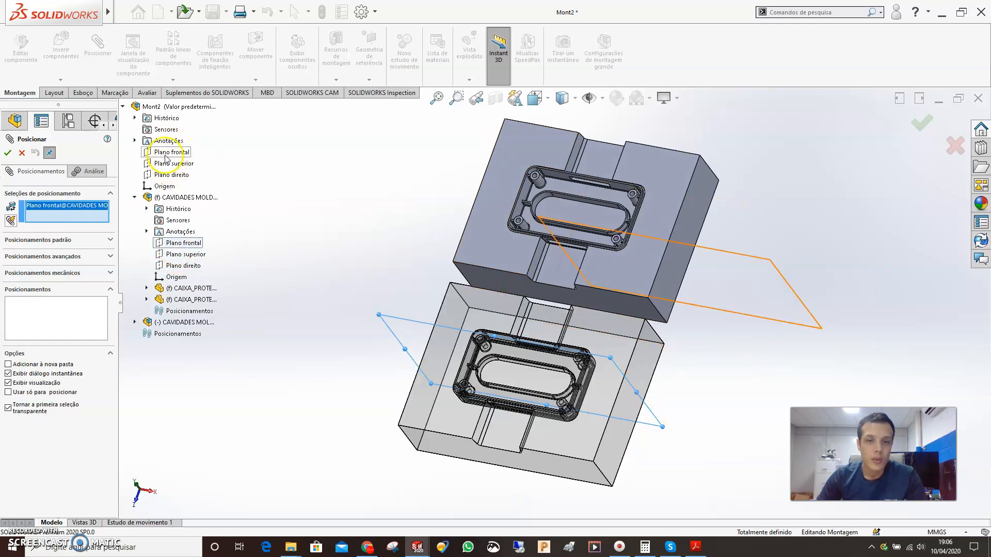
pyautogui.click(168, 152)
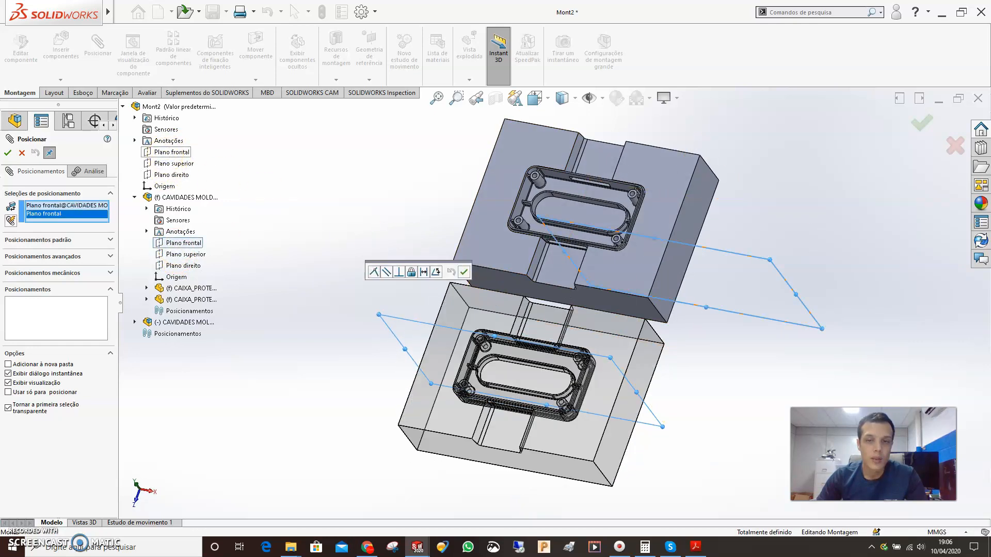
pyautogui.click(423, 272)
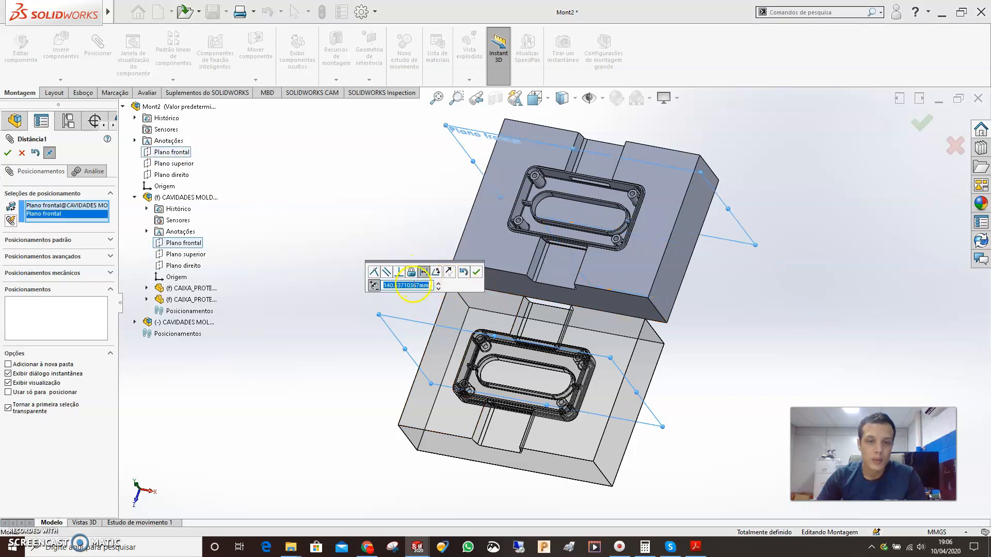
pyautogui.write('150')
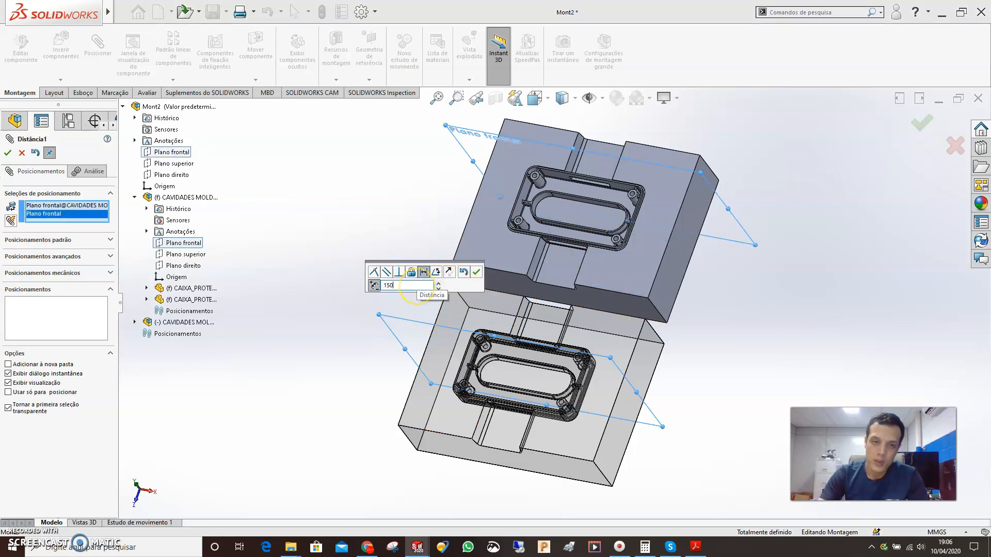
pyautogui.click(476, 272)
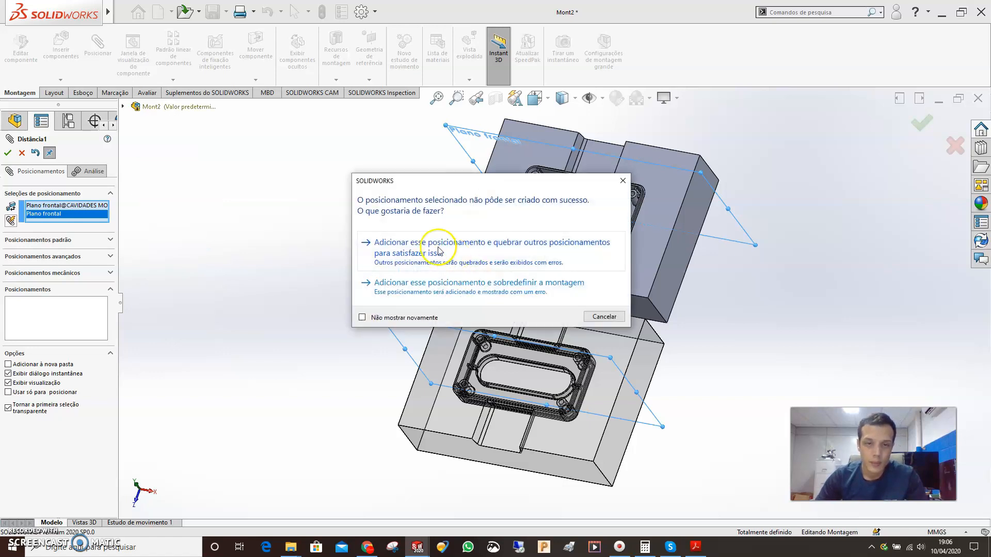
pyautogui.click(438, 252)
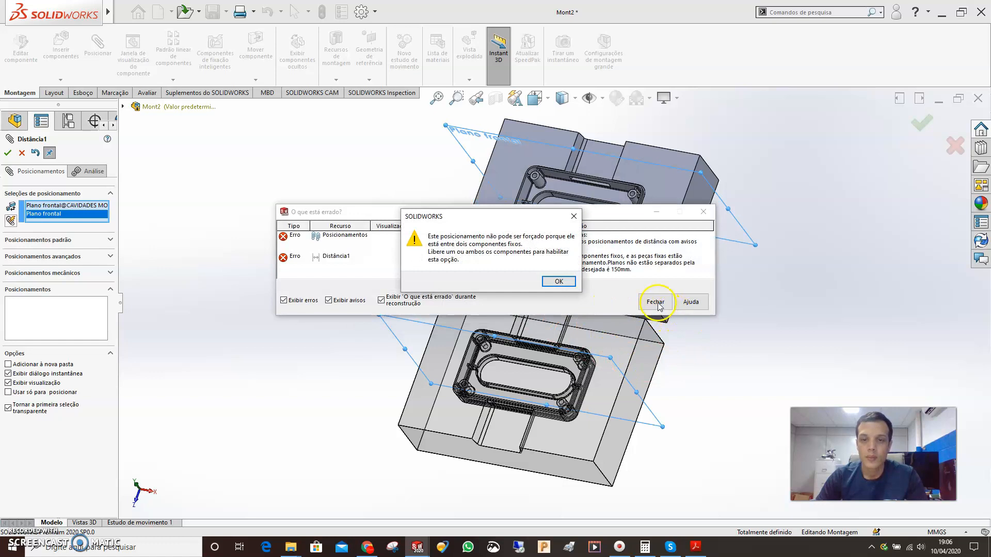
pyautogui.click(559, 282)
pyautogui.click(654, 302)
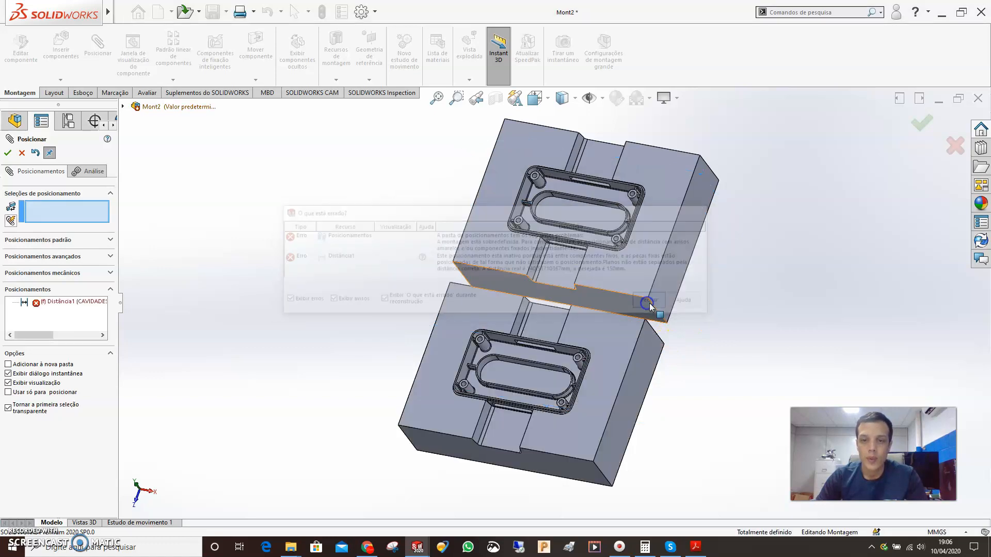